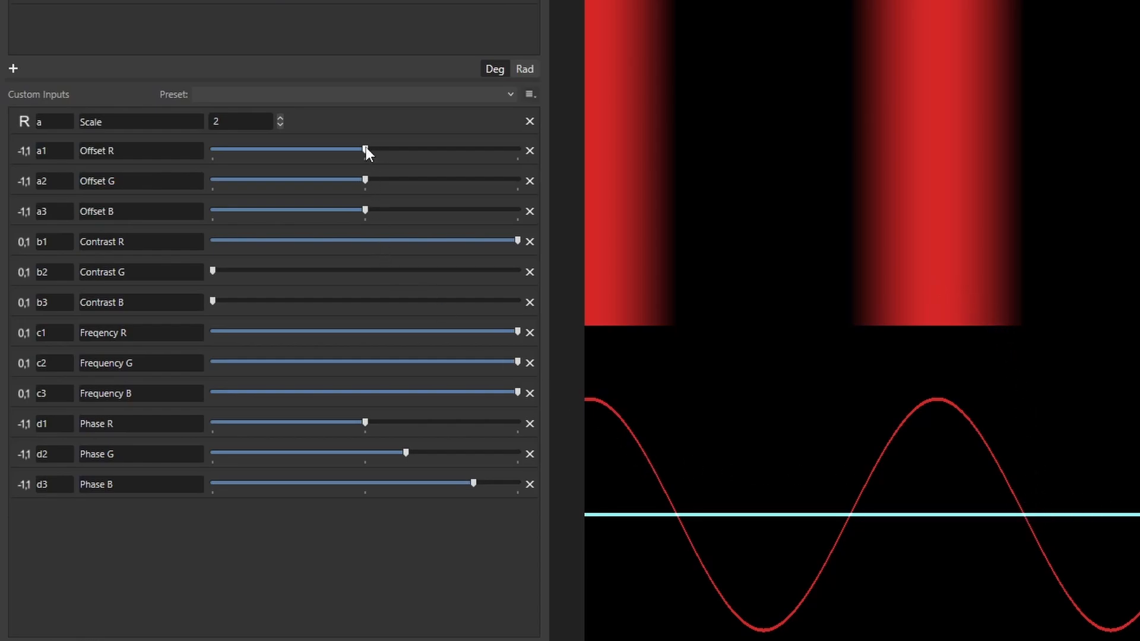
- Try varying the red channel's offset, contrast, frequency and phase to see how each changes the red wave
{"action": "mouse_move", "coordinate": [366, 150]}
{"action": "left_mouse_down"}
{"action": "mouse_move", "coordinate": [524, 140]}
{"action": "mouse_move", "coordinate": [369, 149]}
{"action": "left_mouse_up"}
{"action": "left_click_drag", "start_coordinate": [518, 242], "coordinate": [306, 240]}
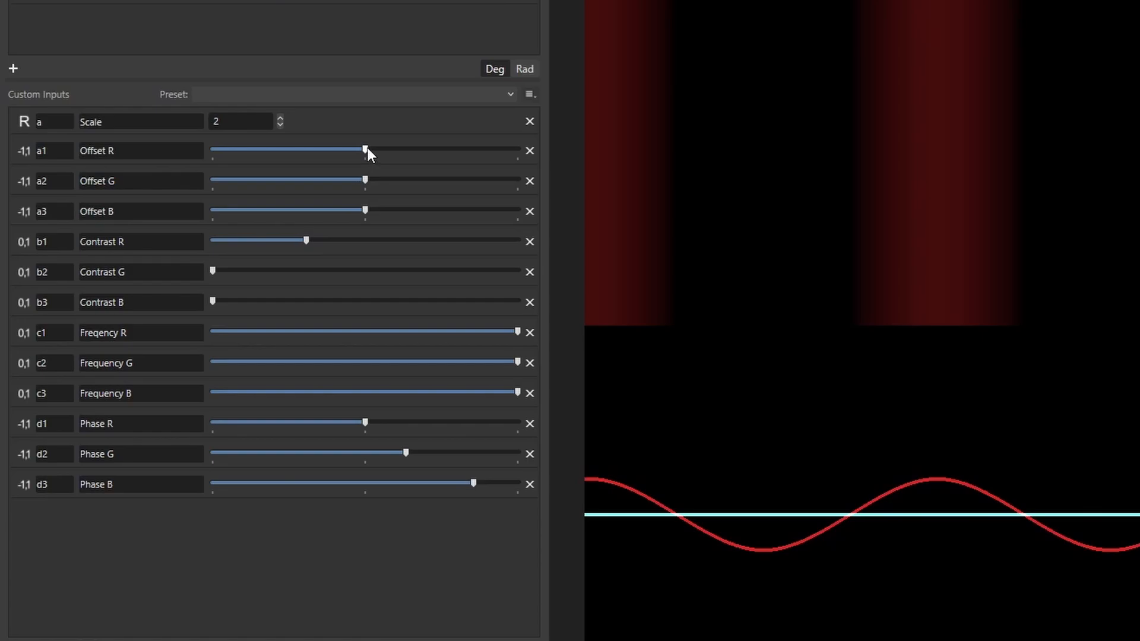
{"action": "left_click_drag", "start_coordinate": [368, 148], "coordinate": [452, 147]}
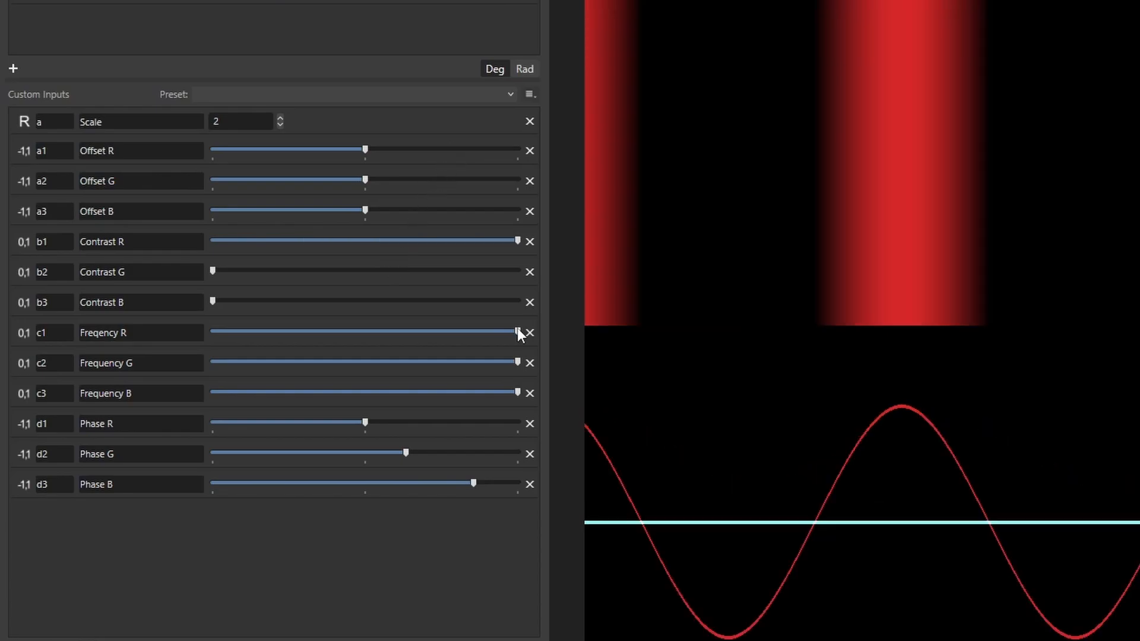
{"action": "left_click_drag", "start_coordinate": [518, 332], "coordinate": [198, 340]}
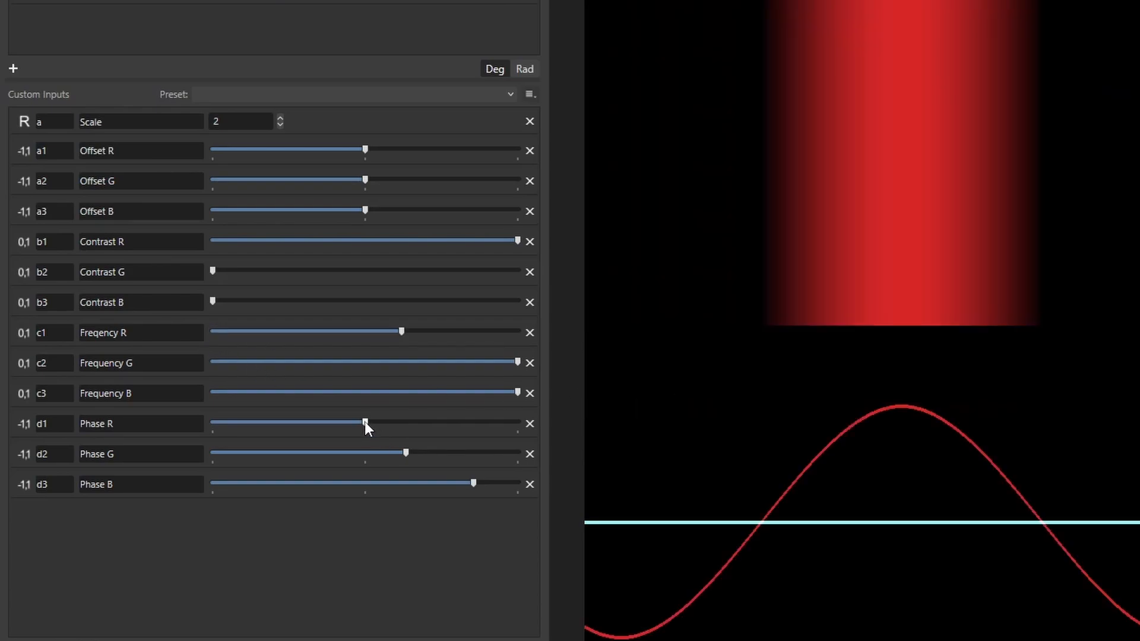
{"action": "mouse_move", "coordinate": [364, 421]}
{"action": "left_mouse_down"}
{"action": "mouse_move", "coordinate": [287, 424]}
{"action": "mouse_move", "coordinate": [404, 427]}
{"action": "mouse_move", "coordinate": [382, 430]}
{"action": "left_mouse_up"}
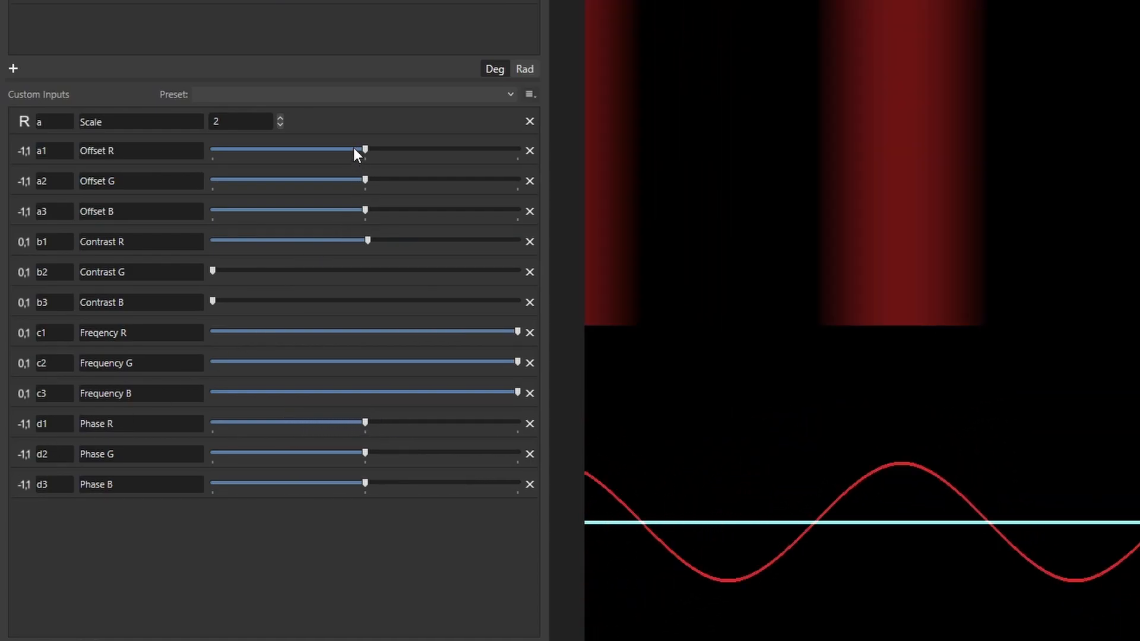
- Raise the red, green and blue offsets to about 0.6 and set the green and blue contrasts to about 0.5
{"action": "left_click_drag", "start_coordinate": [367, 148], "coordinate": [456, 149]}
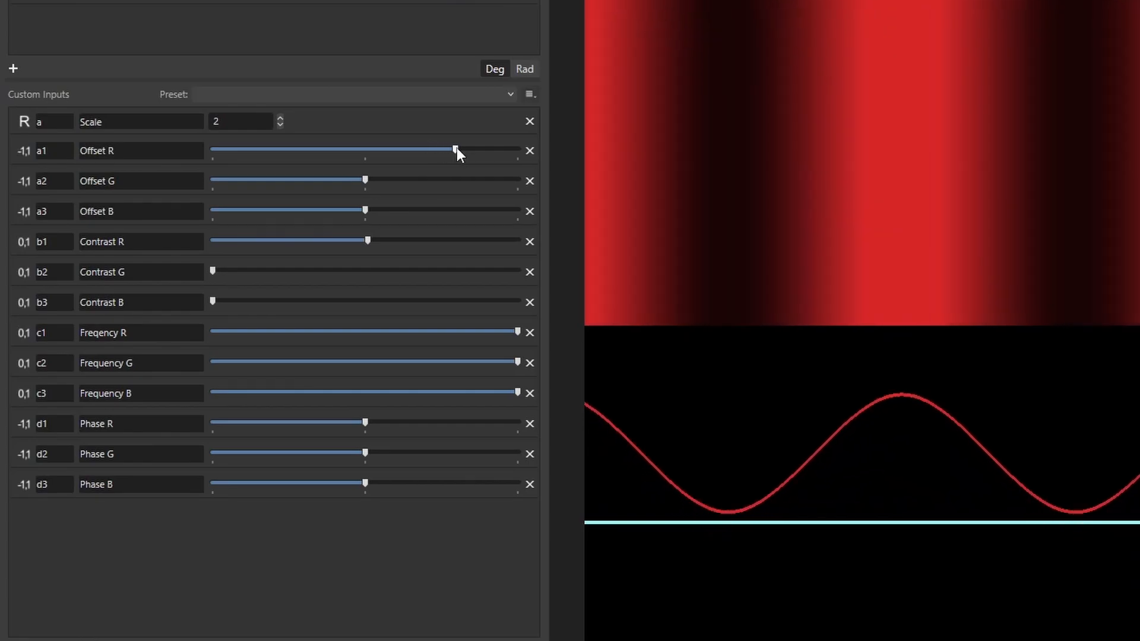
{"action": "left_click_drag", "start_coordinate": [365, 179], "coordinate": [456, 180]}
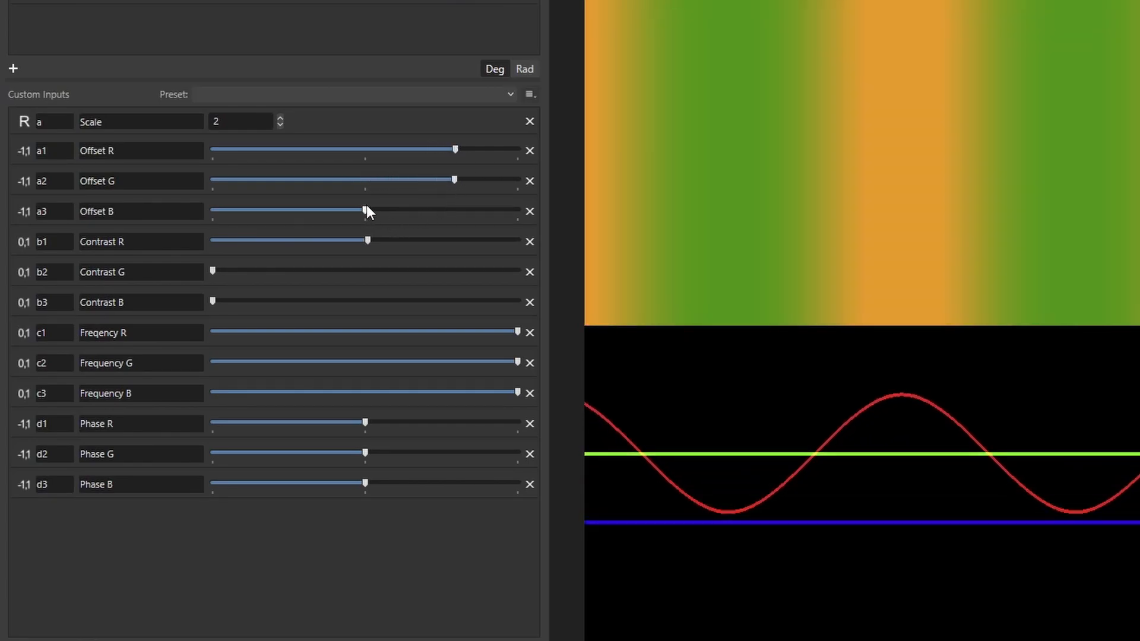
{"action": "left_click_drag", "start_coordinate": [365, 209], "coordinate": [454, 209]}
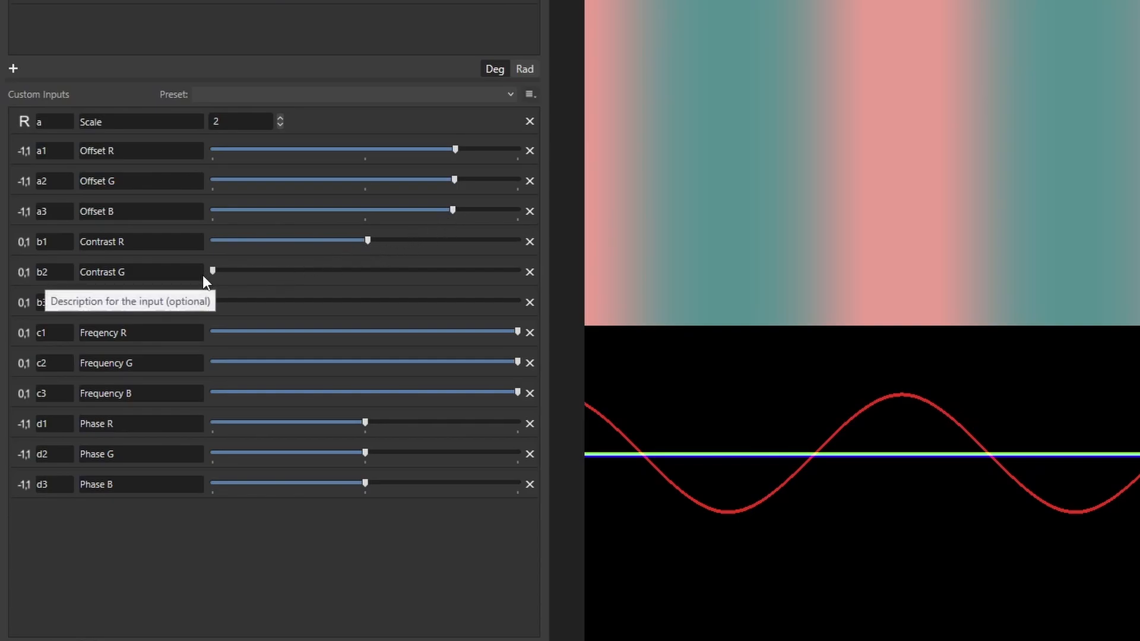
{"action": "left_click_drag", "start_coordinate": [213, 272], "coordinate": [369, 274]}
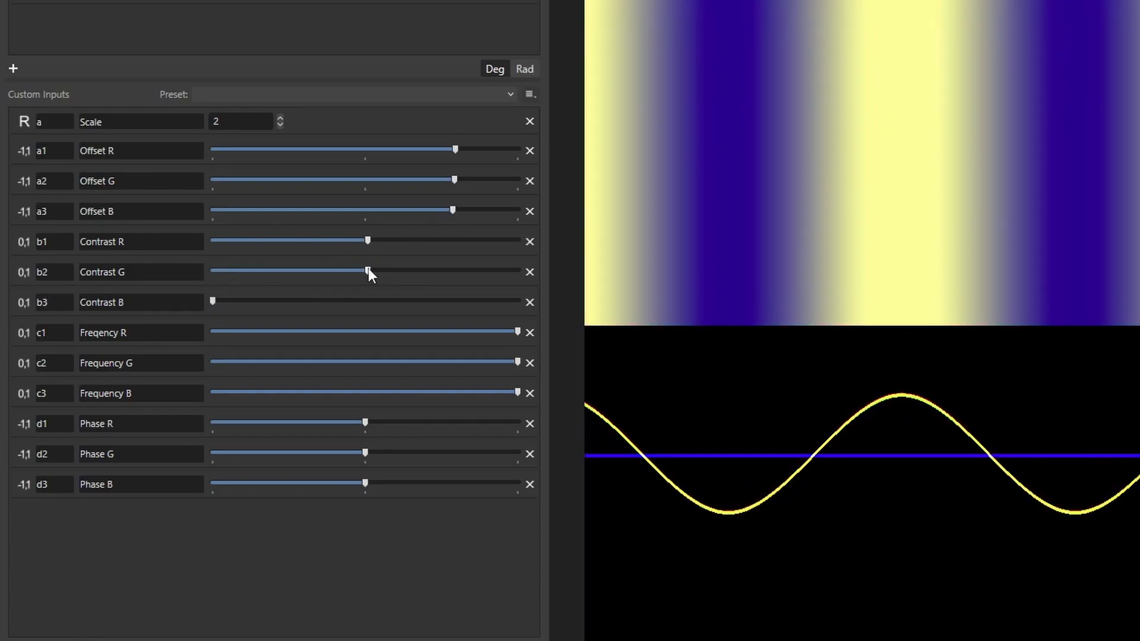
{"action": "left_click_drag", "start_coordinate": [214, 302], "coordinate": [372, 301]}
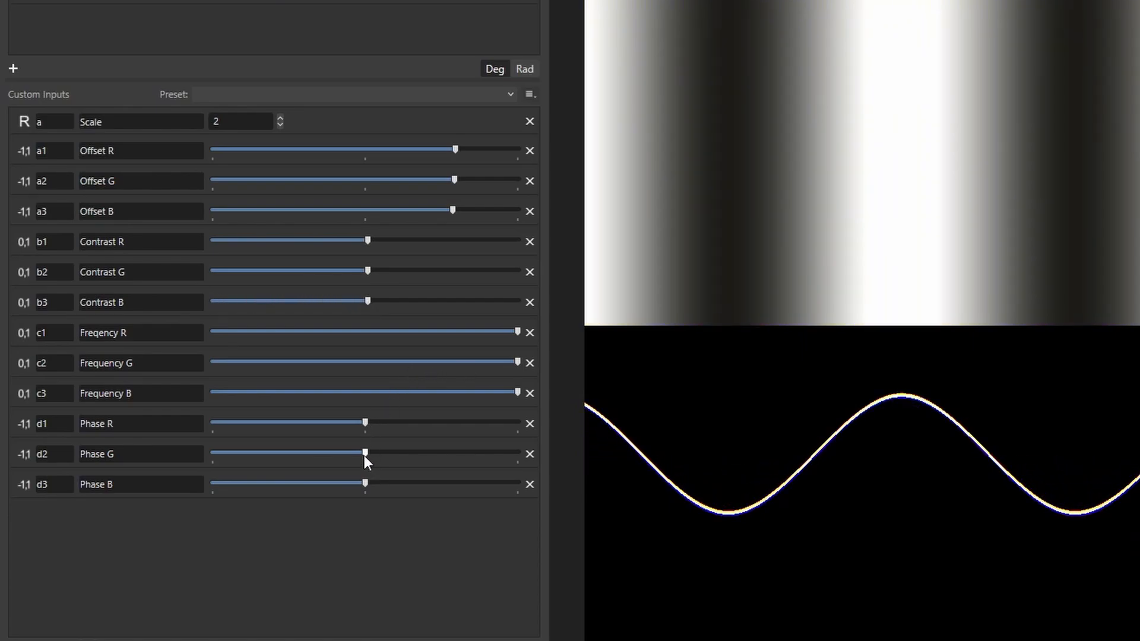
- Set Phase G to about 0.3 and Phase B to about 0.7, and shift the texture origin on the canvas
{"action": "left_click_drag", "start_coordinate": [364, 452], "coordinate": [415, 452]}
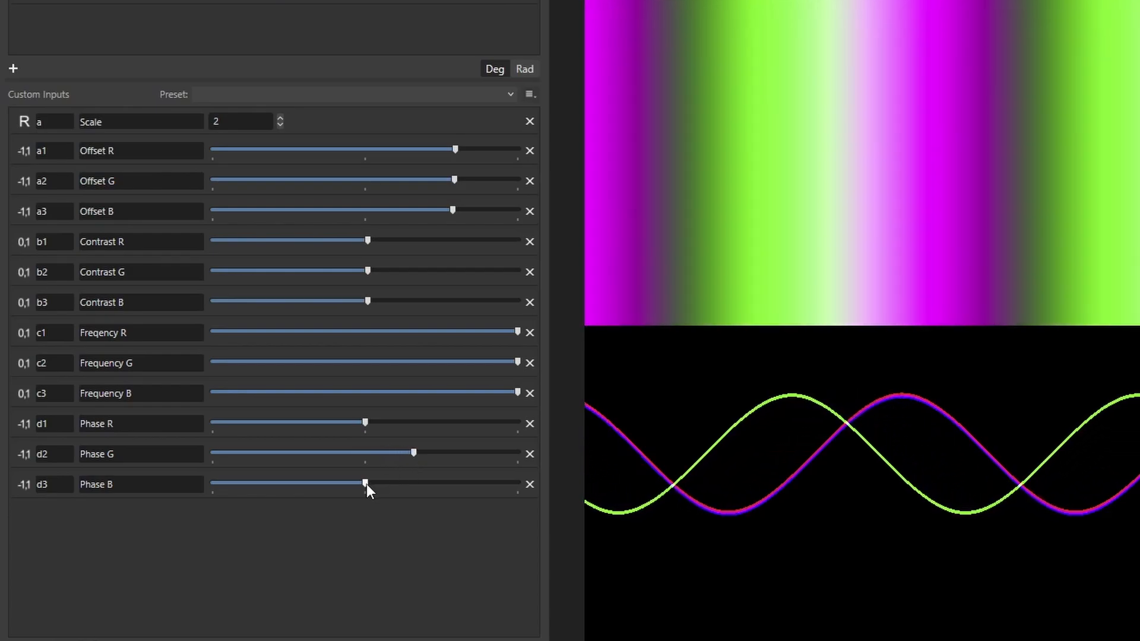
{"action": "left_click_drag", "start_coordinate": [366, 484], "coordinate": [472, 483]}
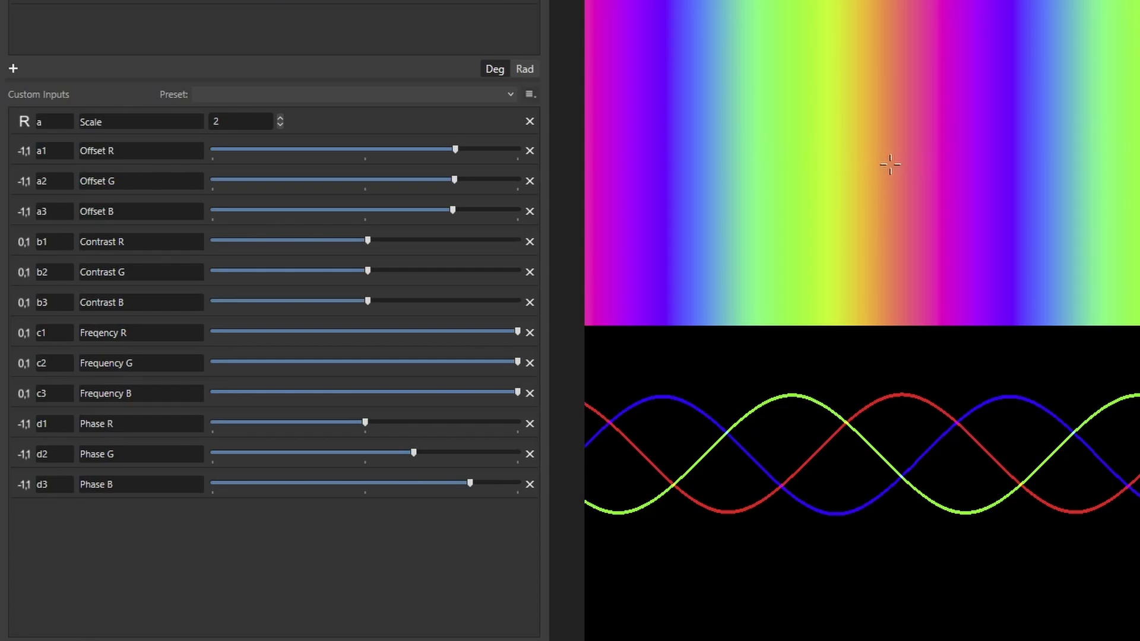
{"action": "left_click_drag", "start_coordinate": [892, 163], "coordinate": [852, 160]}
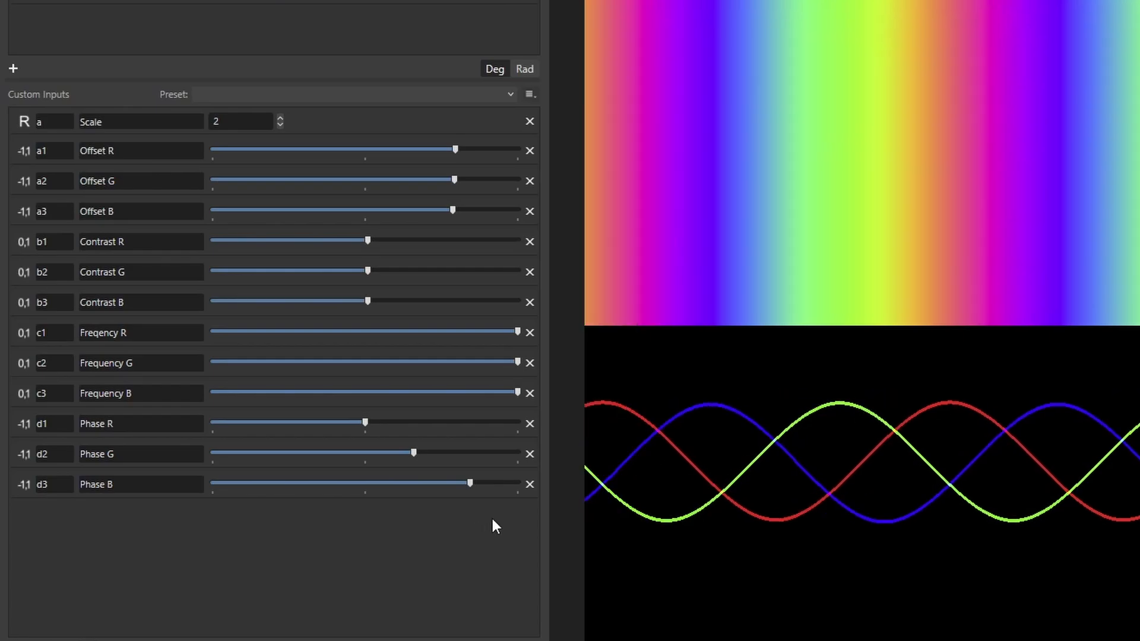
- Soften the palette by lowering the three contrasts to about a third and setting phases R, G and B to about 0.5, 0.3 and 0.4
{"action": "left_click_drag", "start_coordinate": [417, 456], "coordinate": [390, 454]}
{"action": "left_click_drag", "start_coordinate": [472, 485], "coordinate": [390, 486]}
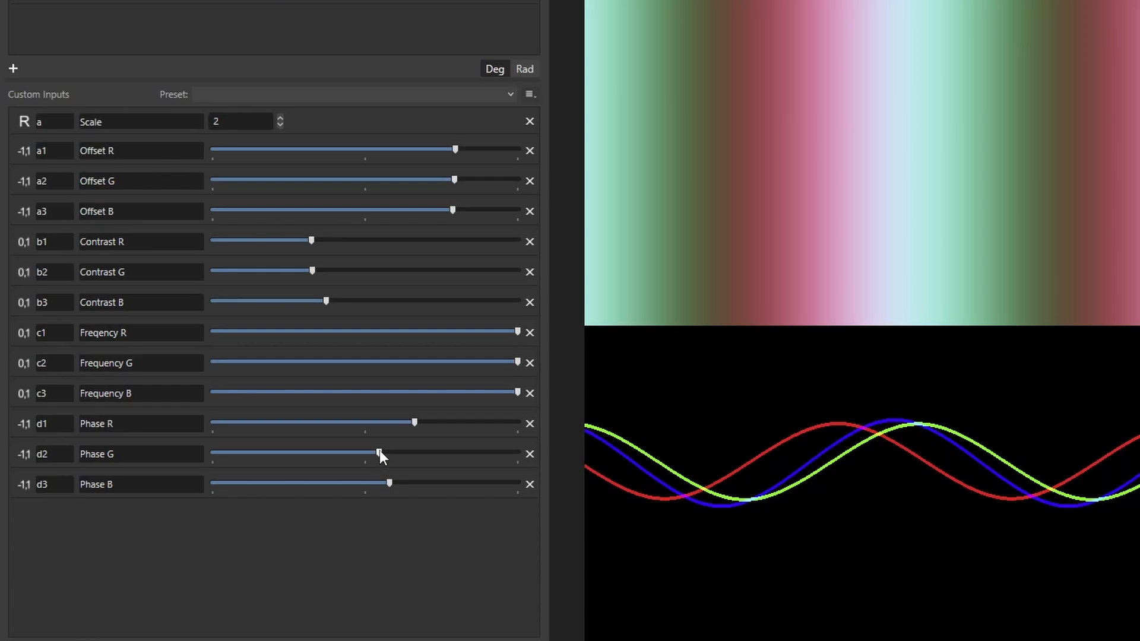
{"action": "left_click_drag", "start_coordinate": [379, 453], "coordinate": [422, 483]}
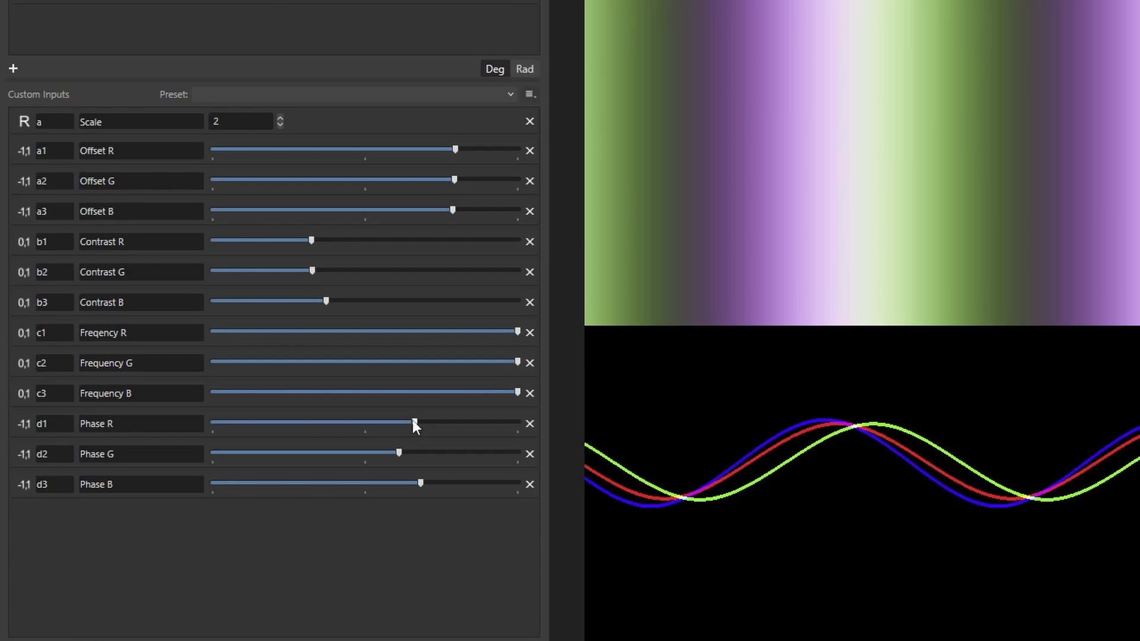
{"action": "left_click_drag", "start_coordinate": [414, 422], "coordinate": [409, 452]}
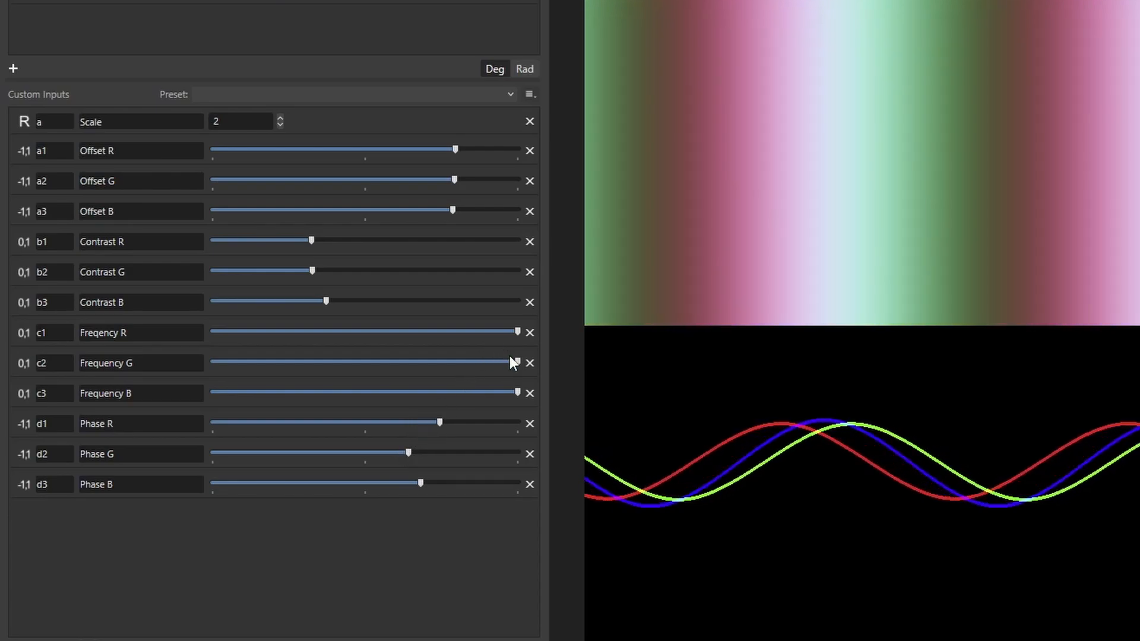
- Lower the R, G and B frequencies to about 0.88, 0.78 and 0.85, and reduce Offset G to about 0.3 and Offset B to about 0.2
{"action": "left_click_drag", "start_coordinate": [514, 362], "coordinate": [450, 362]}
{"action": "left_click_drag", "start_coordinate": [505, 330], "coordinate": [482, 331]}
{"action": "left_click_drag", "start_coordinate": [518, 392], "coordinate": [471, 392]}
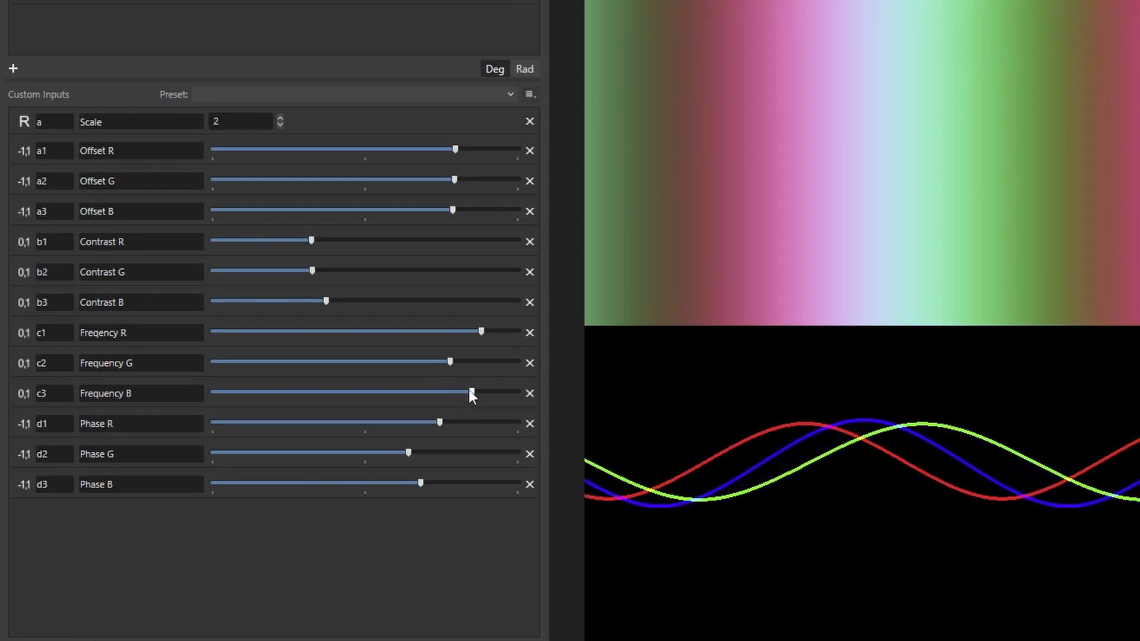
{"action": "left_click_drag", "start_coordinate": [454, 180], "coordinate": [409, 181]}
{"action": "left_click_drag", "start_coordinate": [454, 211], "coordinate": [397, 212]}
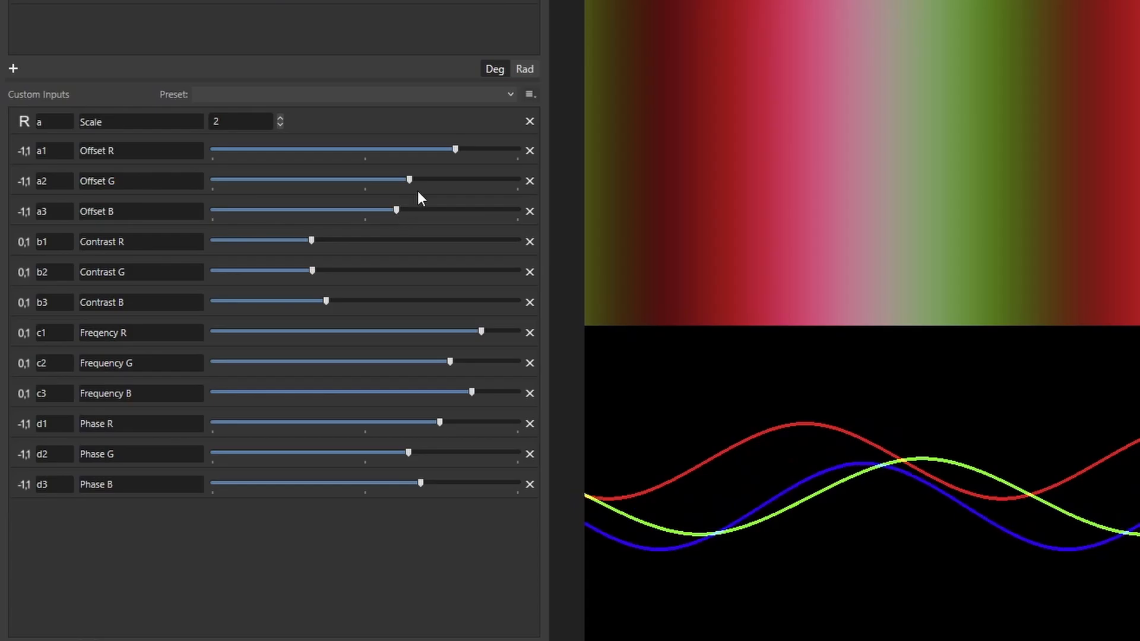
- Apply the custom input presets P1, P2, P3 and P4 one after another to compare their palettes
{"action": "left_click", "coordinate": [482, 95]}
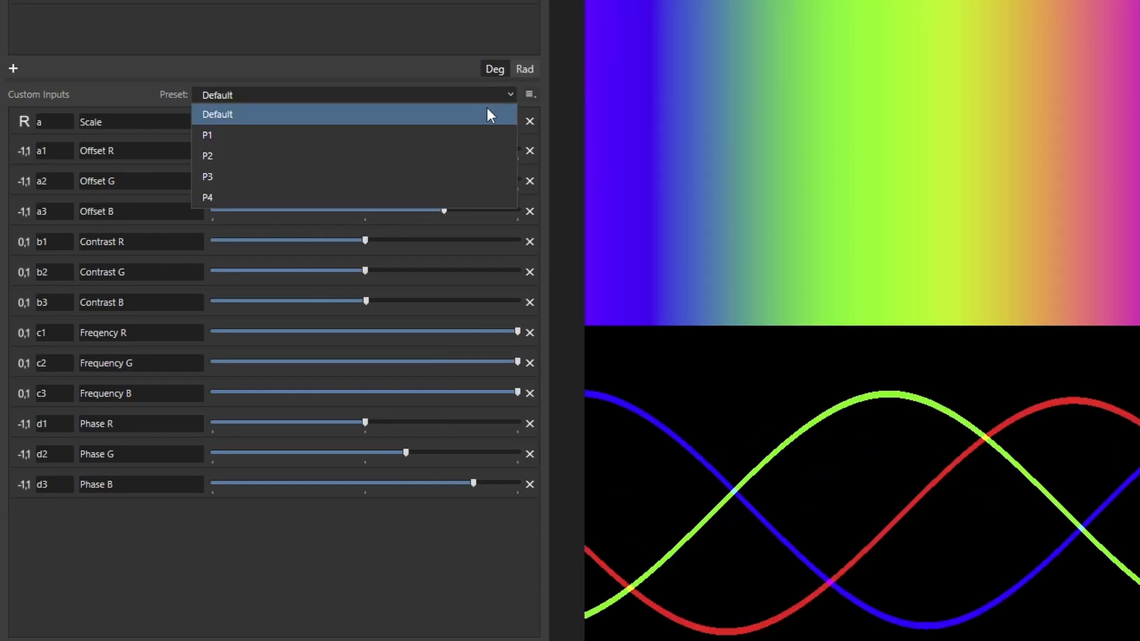
{"action": "left_click", "coordinate": [465, 136]}
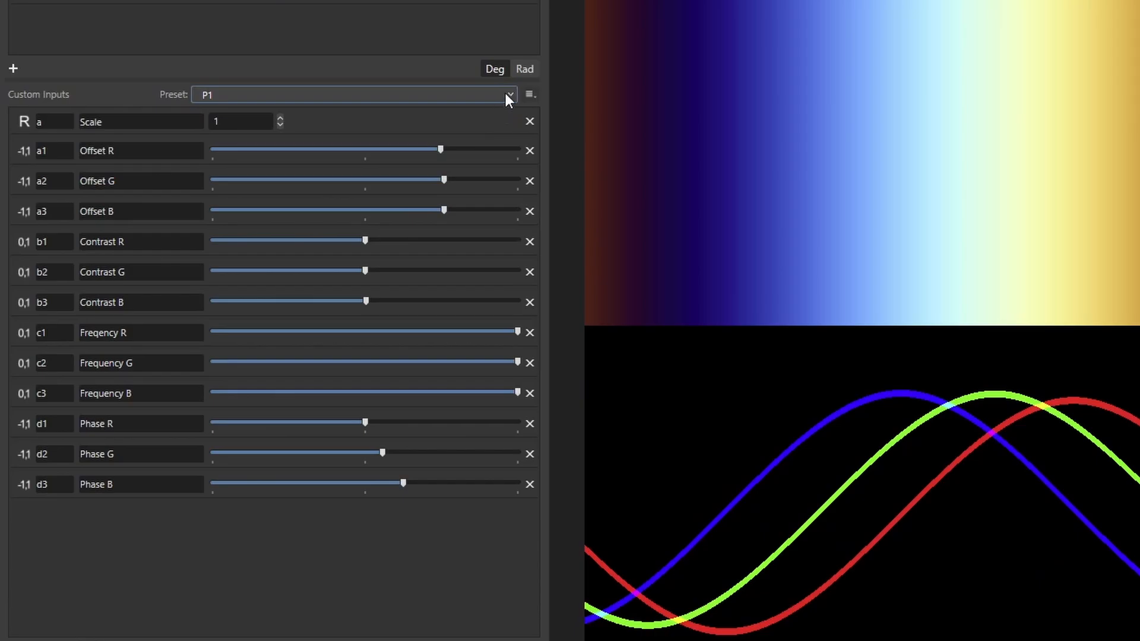
{"action": "left_click", "coordinate": [512, 95]}
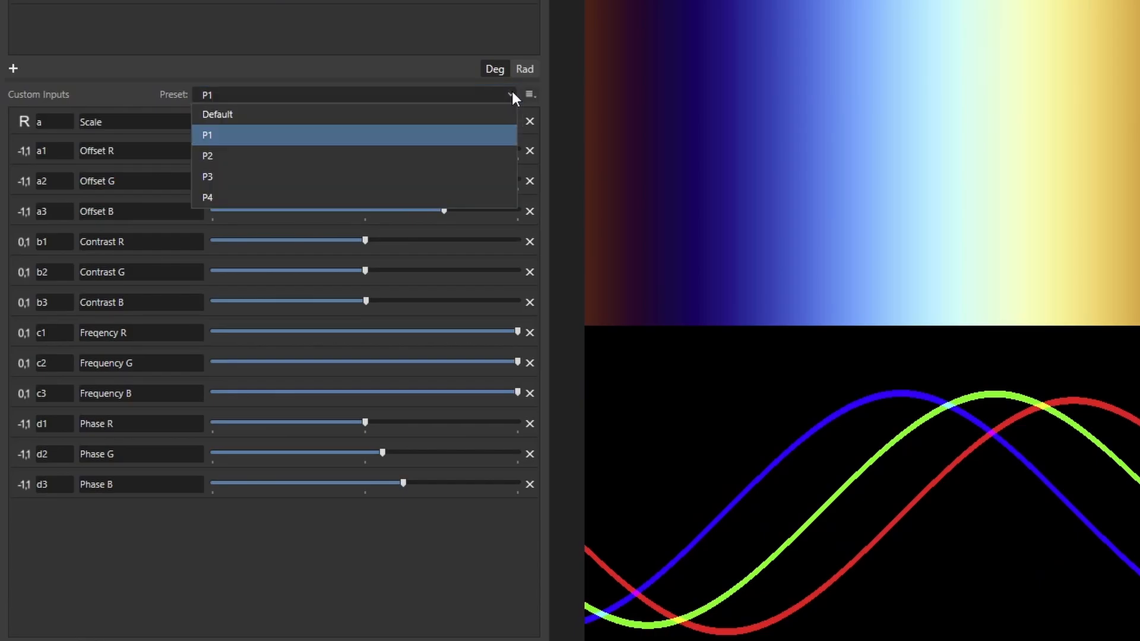
{"action": "left_click", "coordinate": [461, 155]}
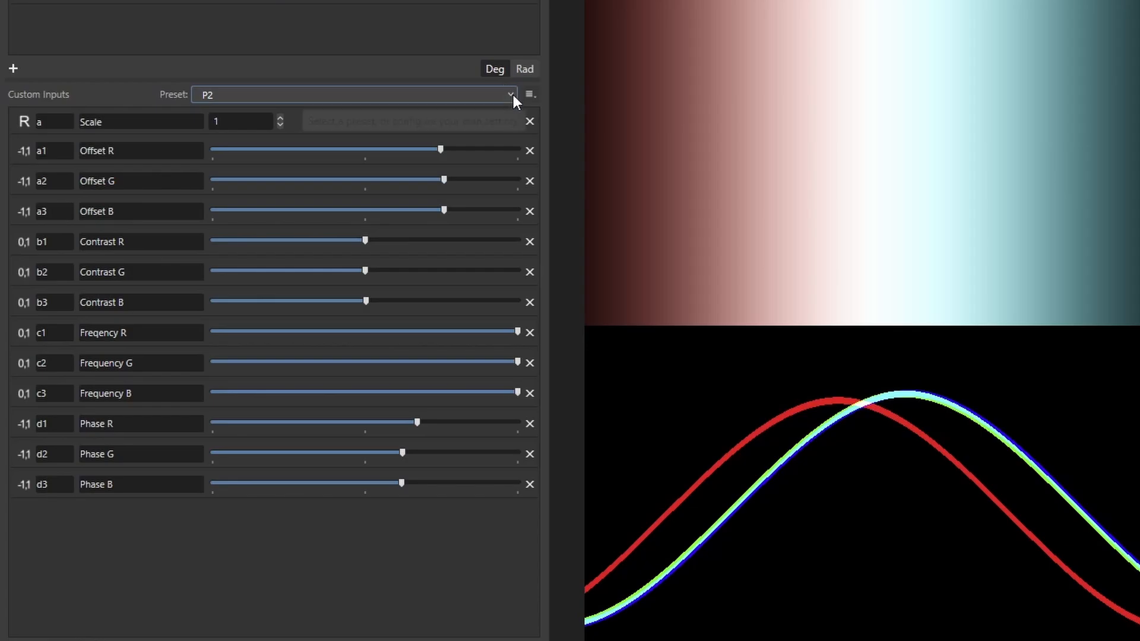
{"action": "left_click", "coordinate": [511, 95]}
{"action": "left_click", "coordinate": [456, 177]}
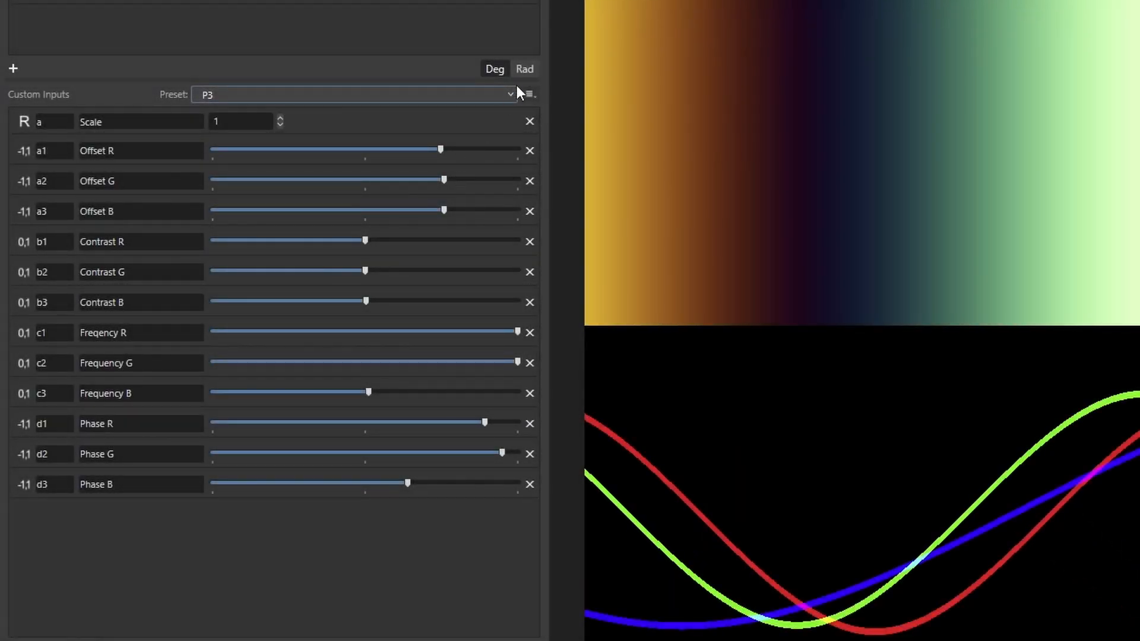
{"action": "left_click", "coordinate": [512, 94]}
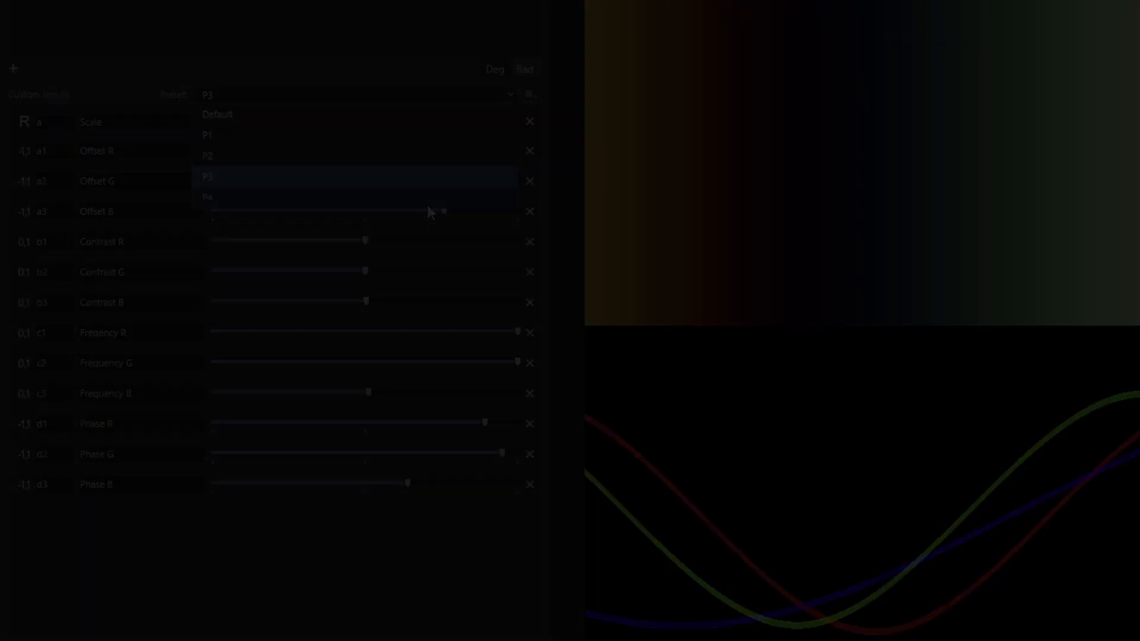
{"action": "left_click", "coordinate": [427, 202]}
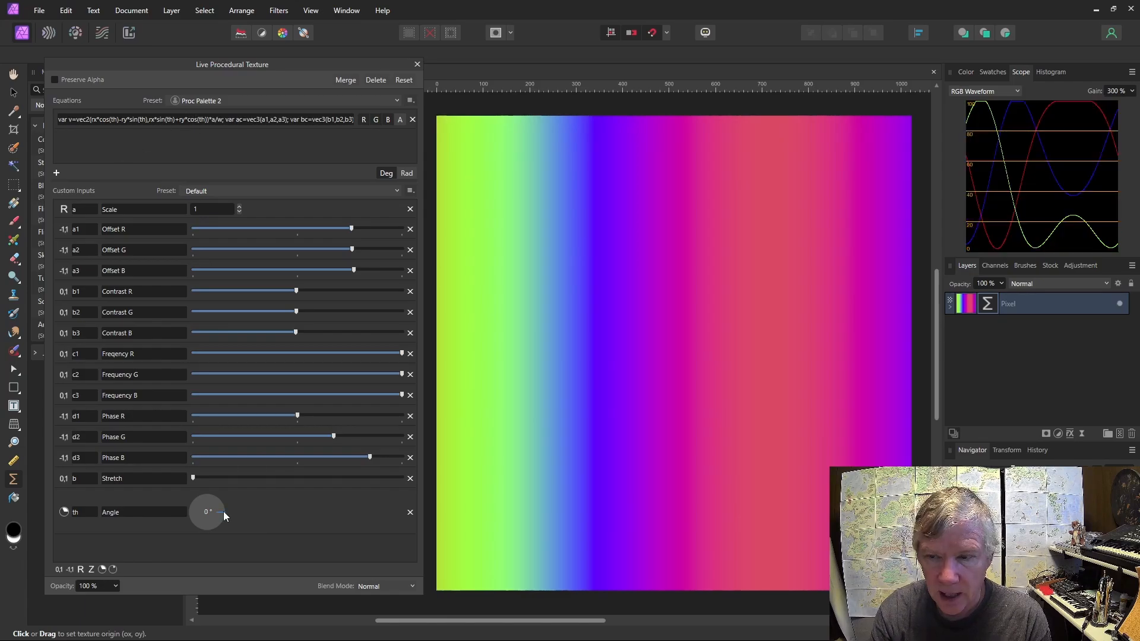
- Rotate the Proc Palette 2 texture to a 45° angle and reposition its origin on the canvas
{"action": "left_click_drag", "start_coordinate": [223, 511], "coordinate": [221, 501]}
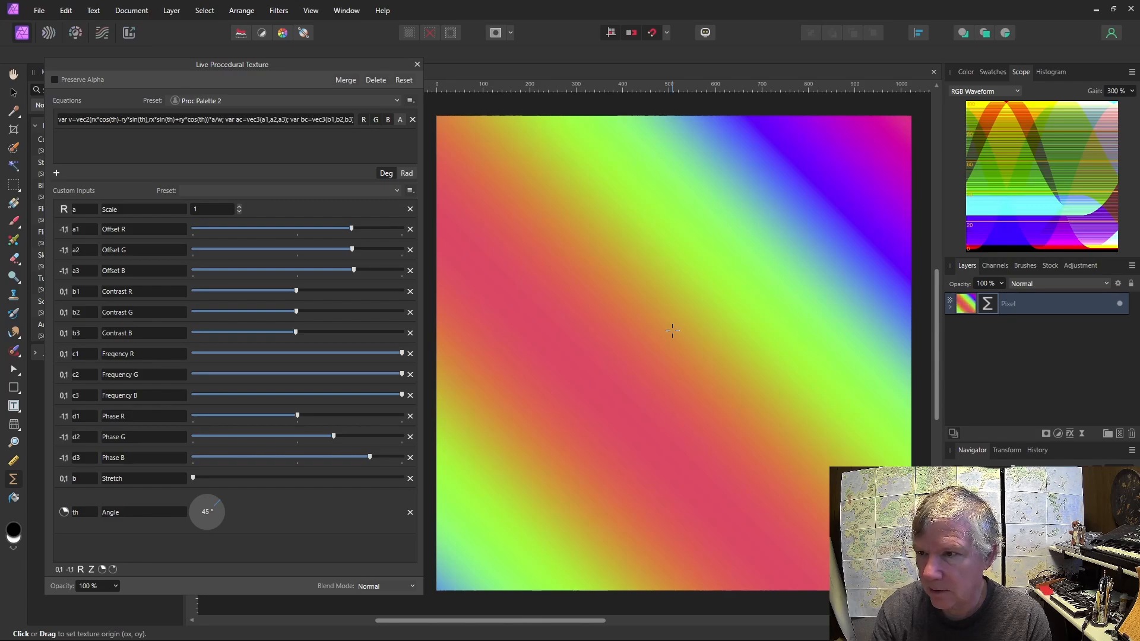
{"action": "left_click_drag", "start_coordinate": [674, 331], "coordinate": [567, 454]}
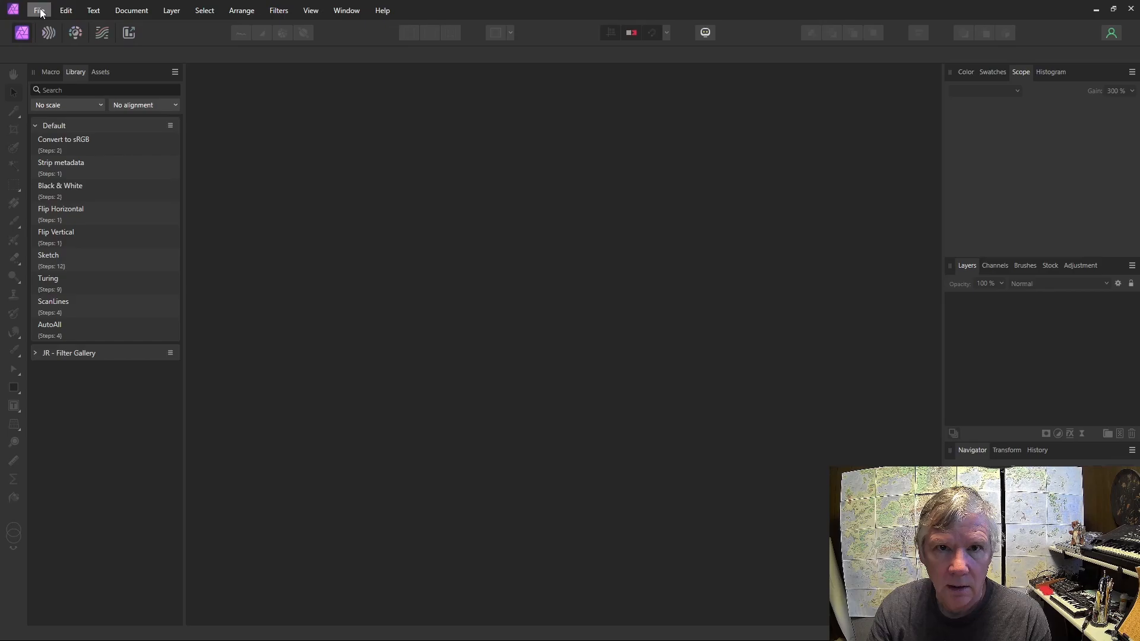
- Create a new document from the XGA web preset at 1024 x 768 px
{"action": "left_click", "coordinate": [40, 11]}
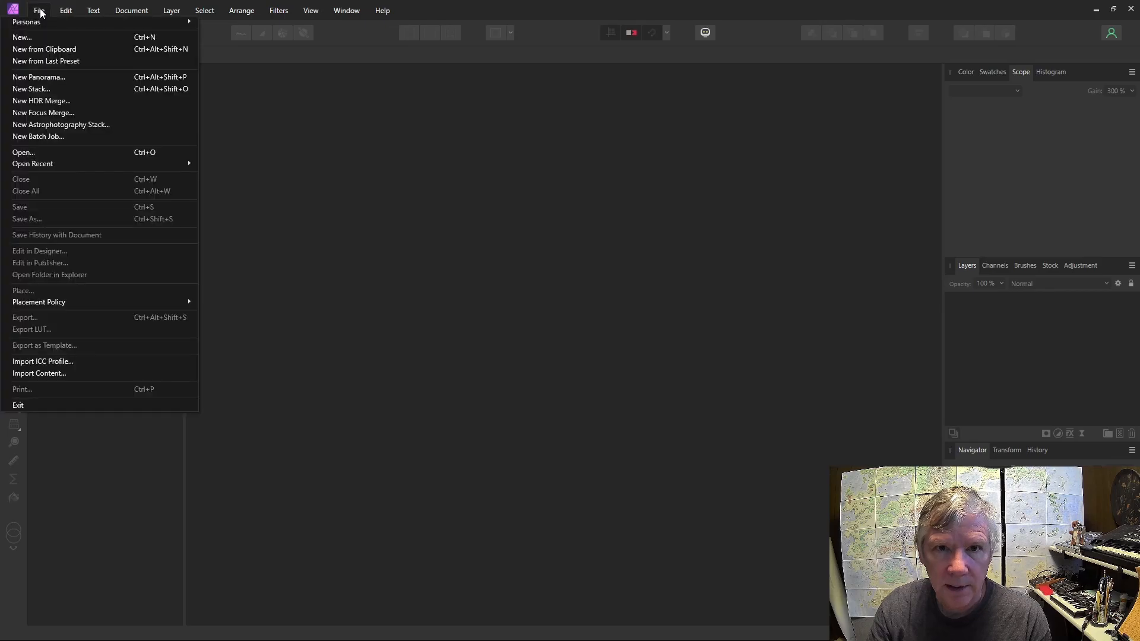
{"action": "left_click", "coordinate": [37, 35]}
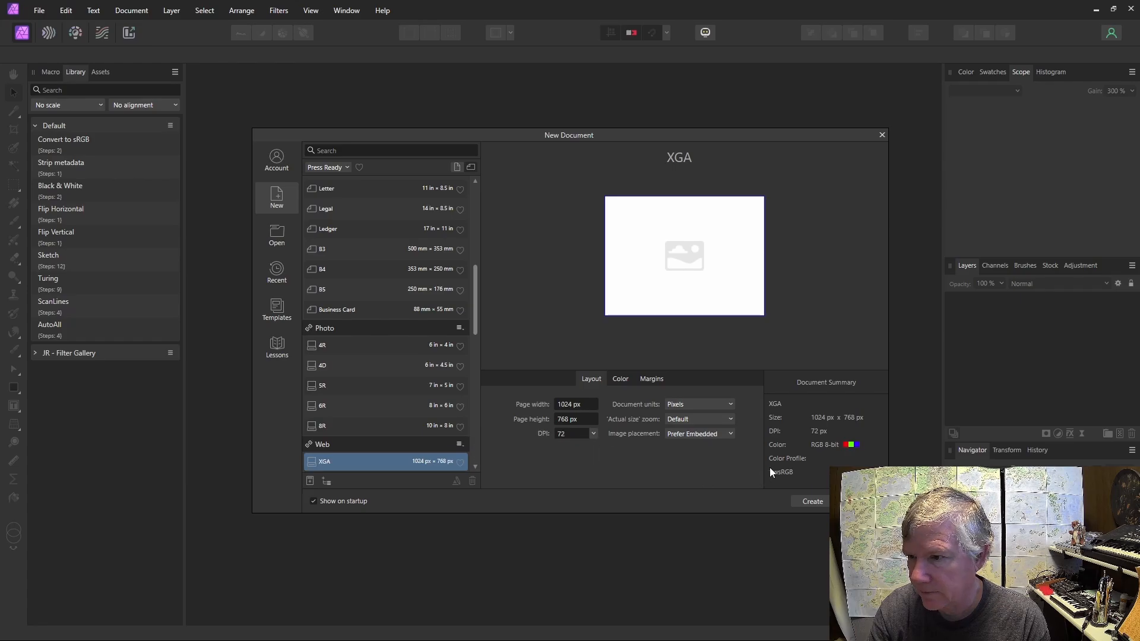
{"action": "left_click", "coordinate": [814, 502]}
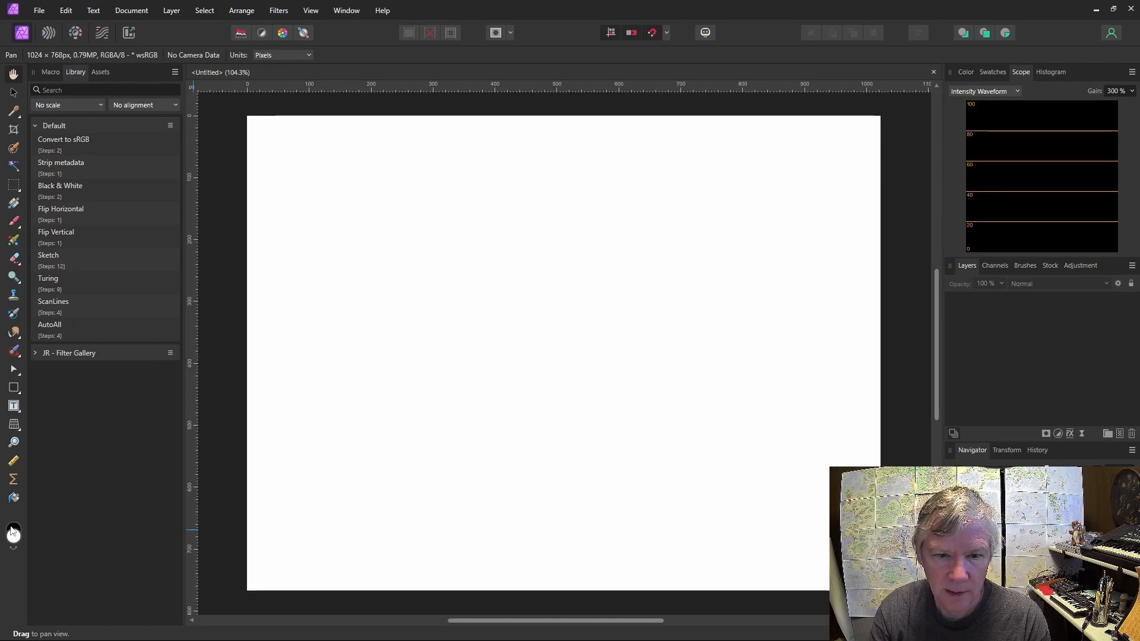
- Flood-fill the blank canvas with black and add a live Procedural Texture filter to the pixel layer
{"action": "left_click", "coordinate": [14, 498]}
{"action": "left_click", "coordinate": [313, 450]}
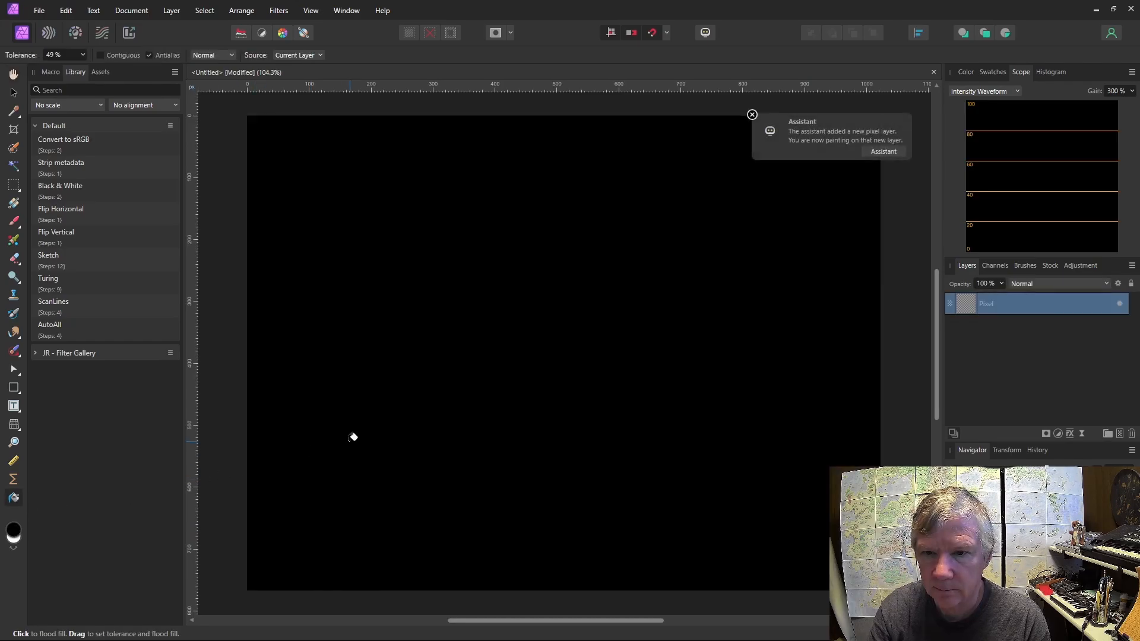
{"action": "left_click", "coordinate": [1081, 433]}
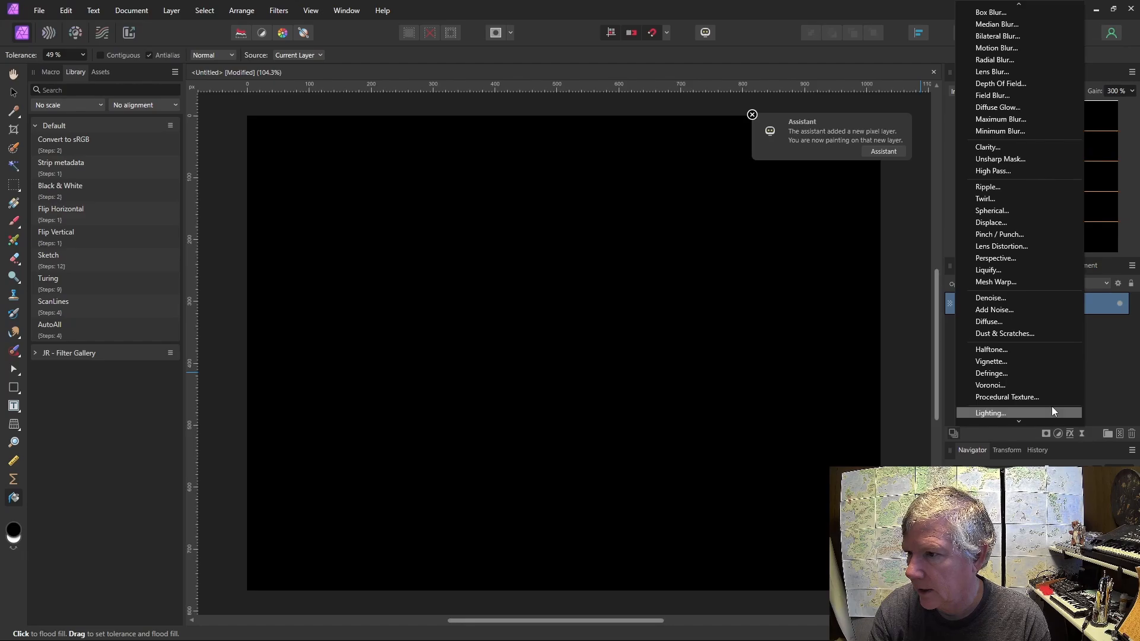
{"action": "left_click", "coordinate": [1036, 397]}
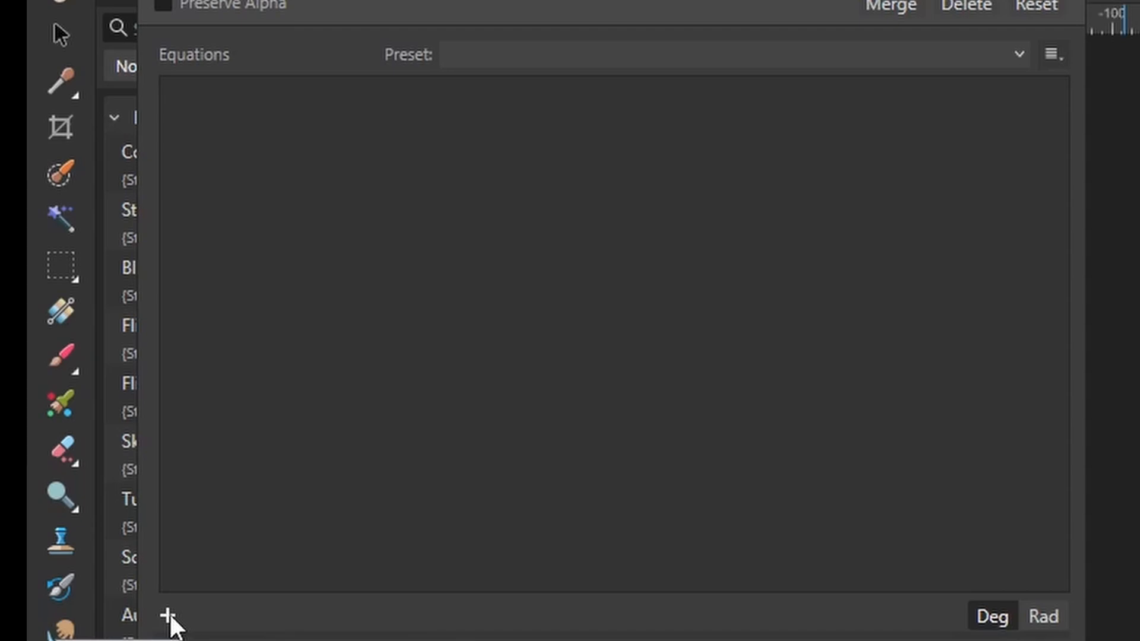
- Add an empty equation to the procedural texture and a real number custom input a with value 1
{"action": "left_click", "coordinate": [168, 616]}
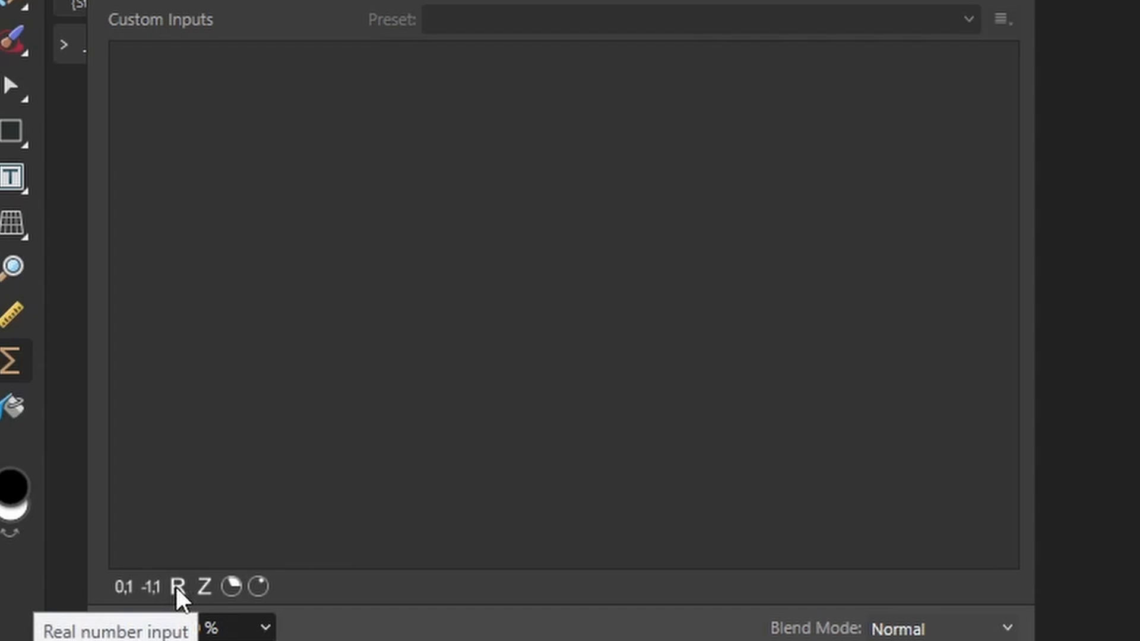
{"action": "left_click", "coordinate": [177, 587]}
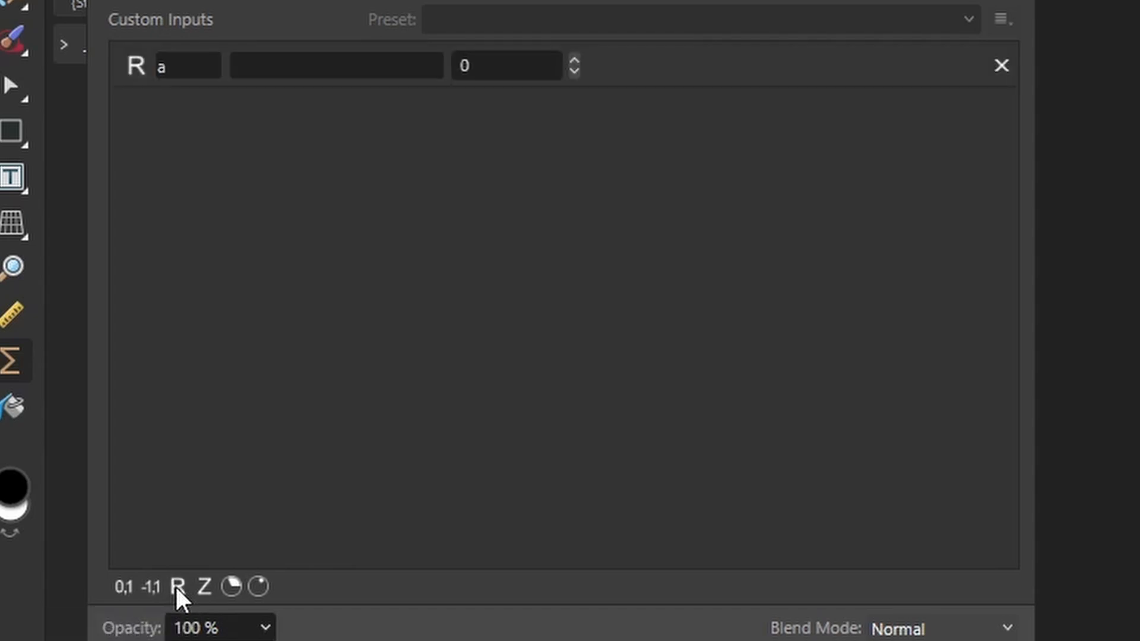
{"action": "left_click", "coordinate": [573, 61]}
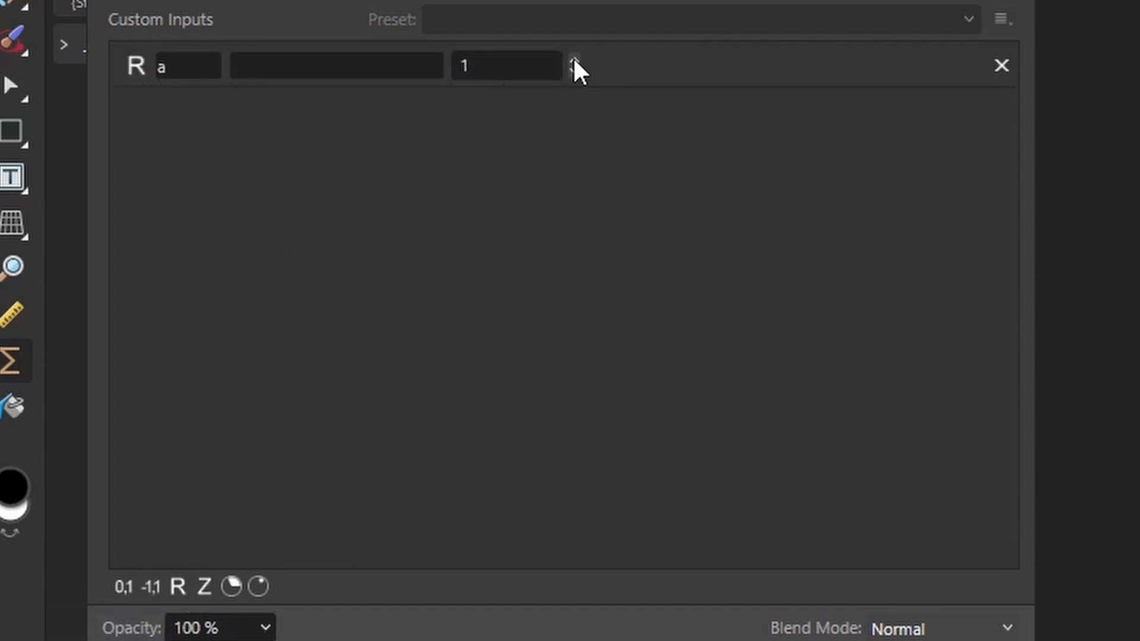
- Describe custom input a as Scale and begin the equation with var v=vec2(rx*cos(th)-ry*sin(th
{"action": "left_click", "coordinate": [251, 65]}
{"action": "type", "text": "Scale"}
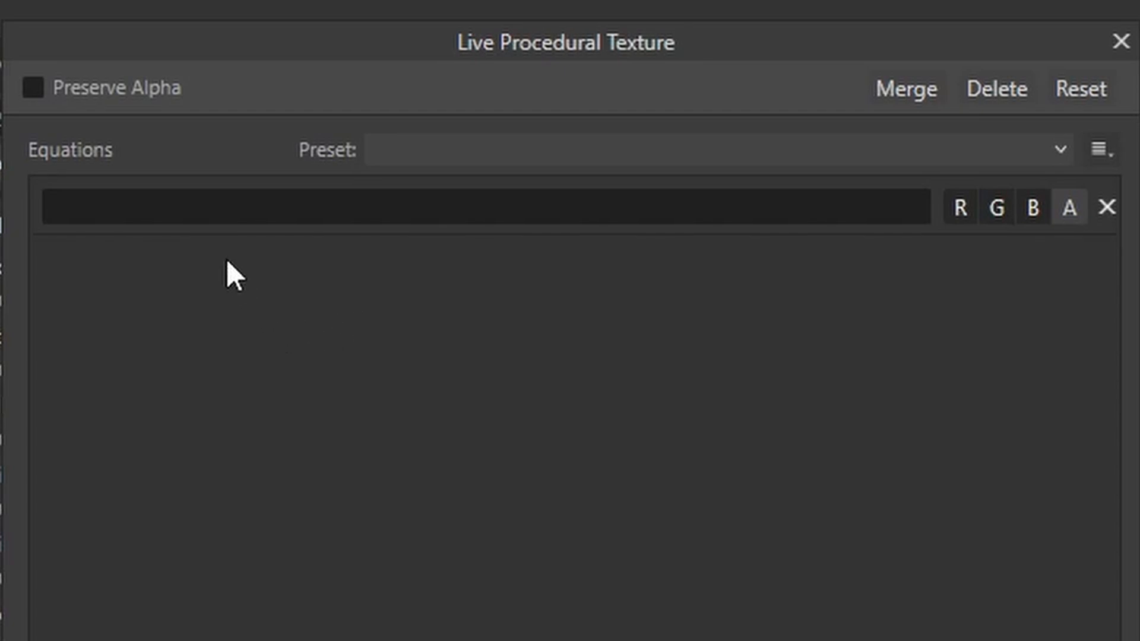
{"action": "left_click", "coordinate": [173, 209]}
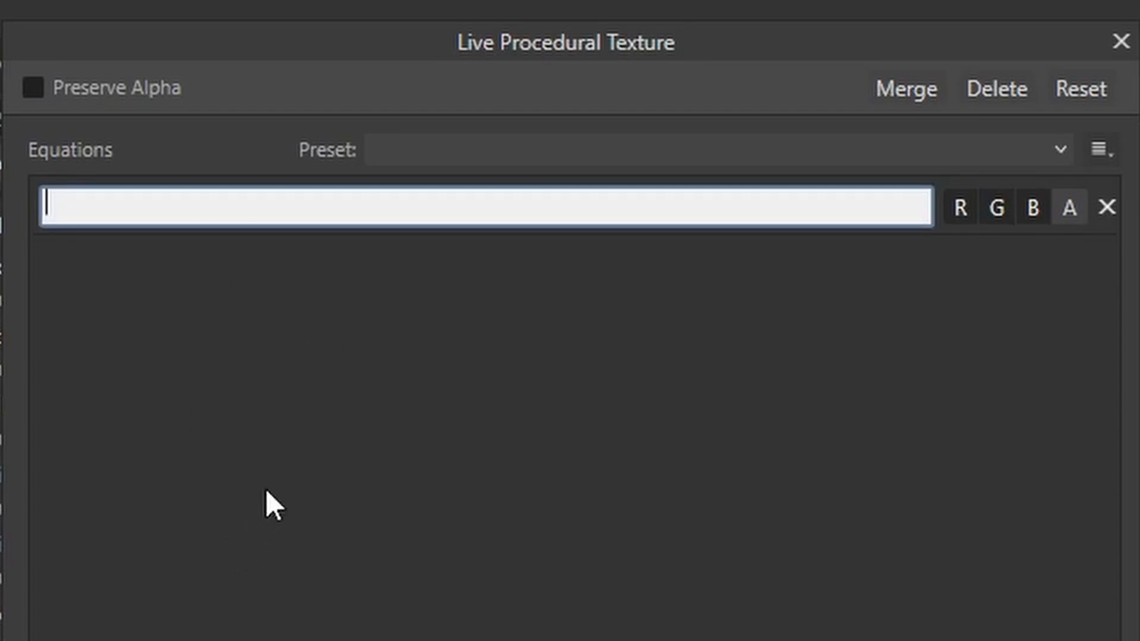
{"action": "type", "text": "var"}
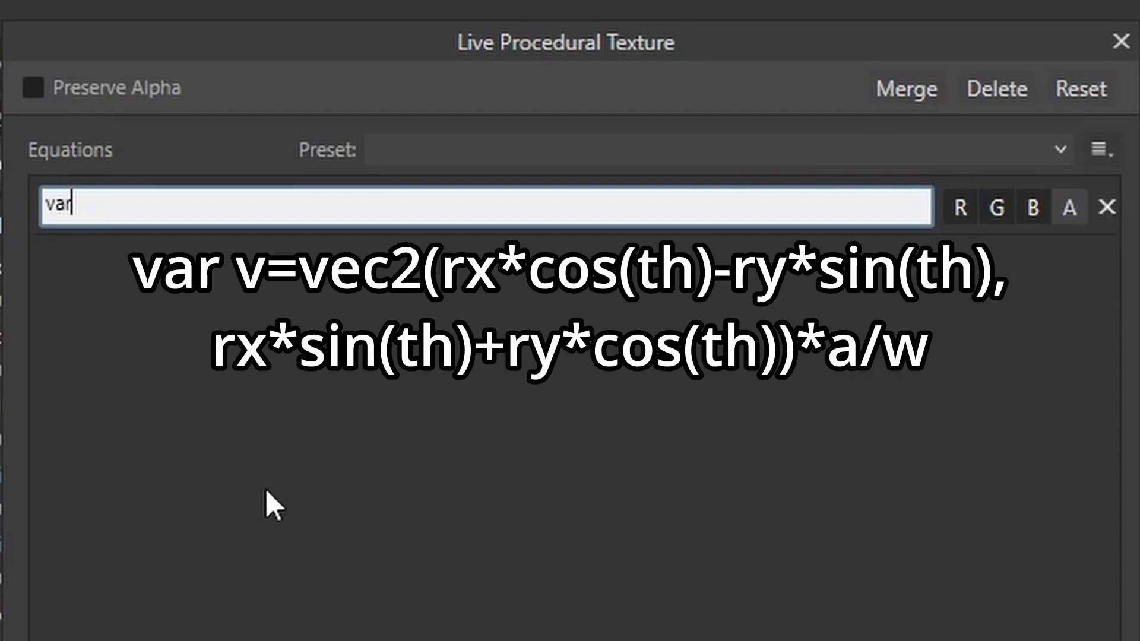
{"action": "type", "text": " v=vec2("}
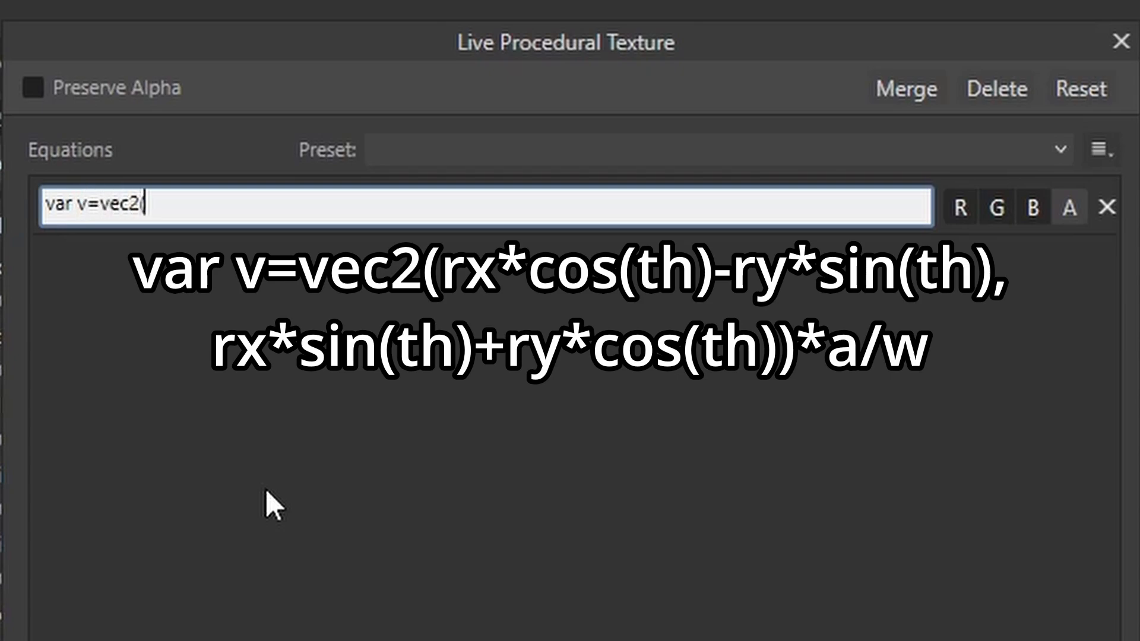
{"action": "type", "text": "rx*"}
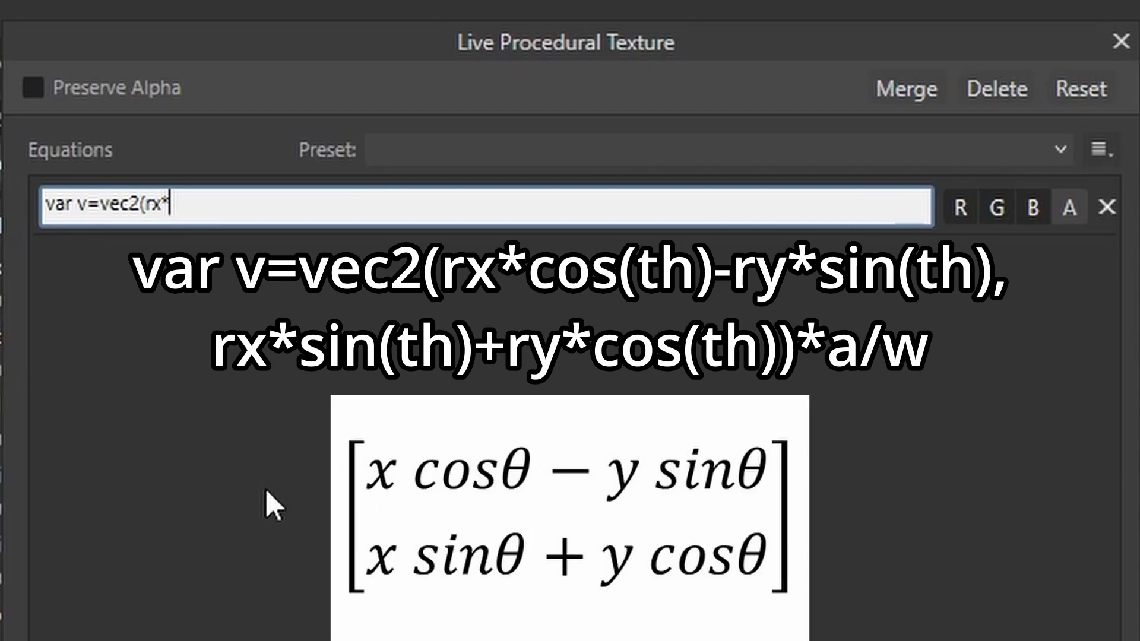
{"action": "type", "text": "cos"}
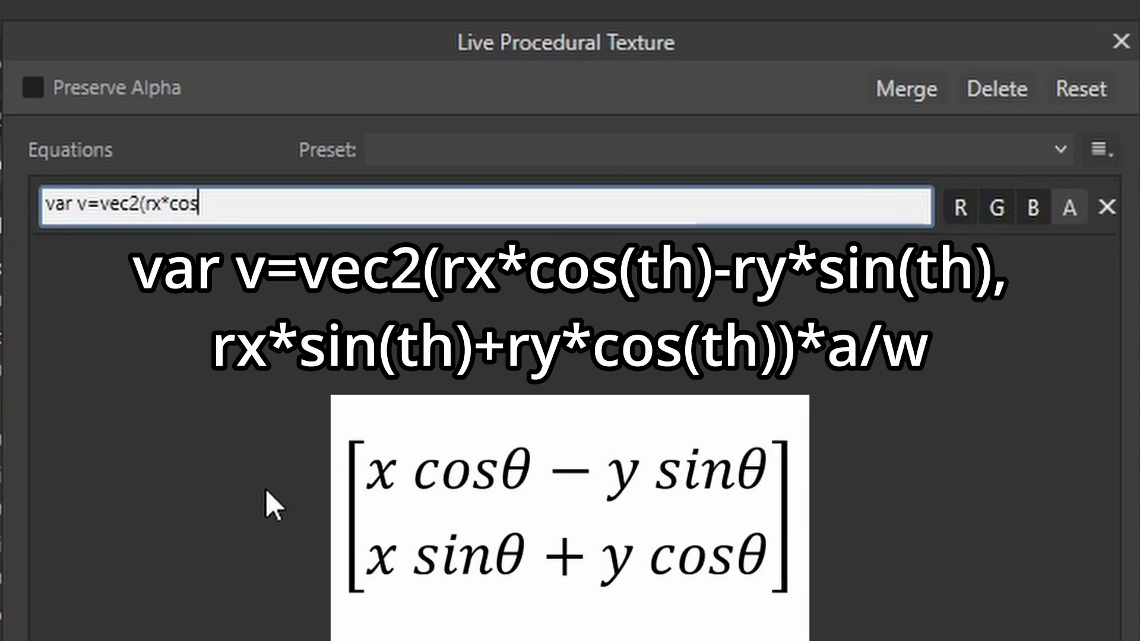
{"action": "type", "text": "(th)"}
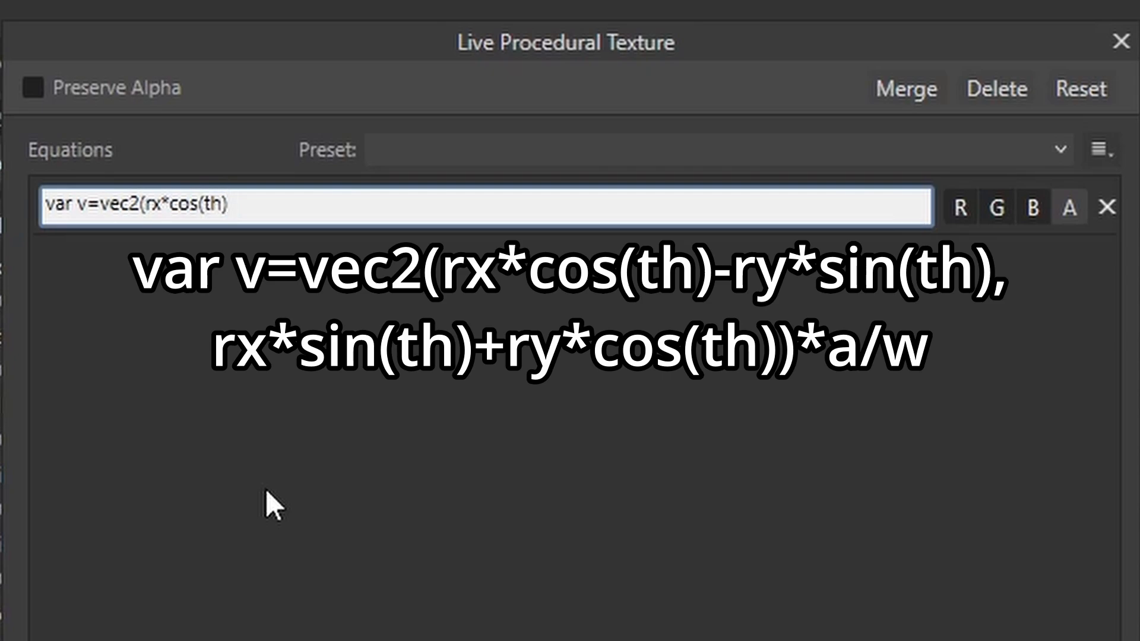
{"action": "type", "text": "-"}
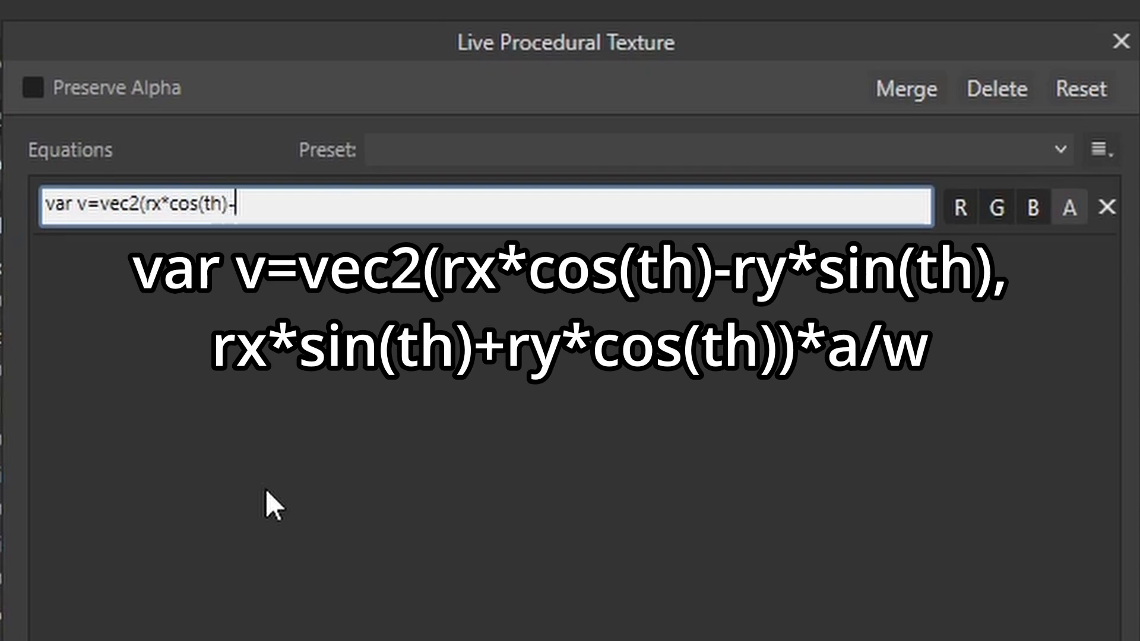
{"action": "type", "text": "ry*"}
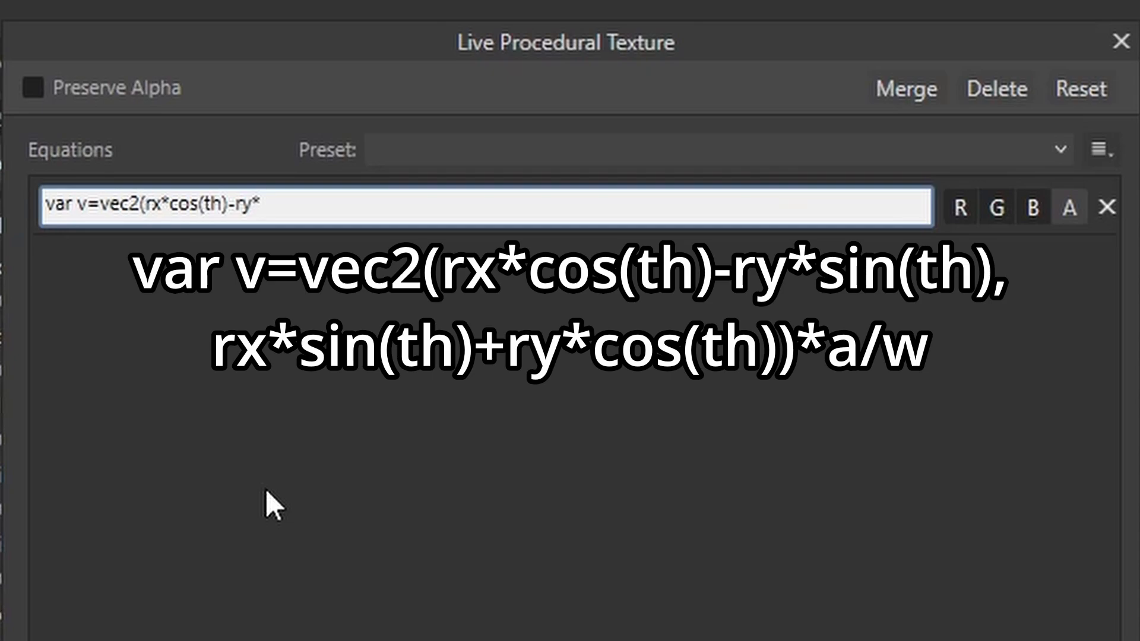
{"action": "type", "text": "sin(th"}
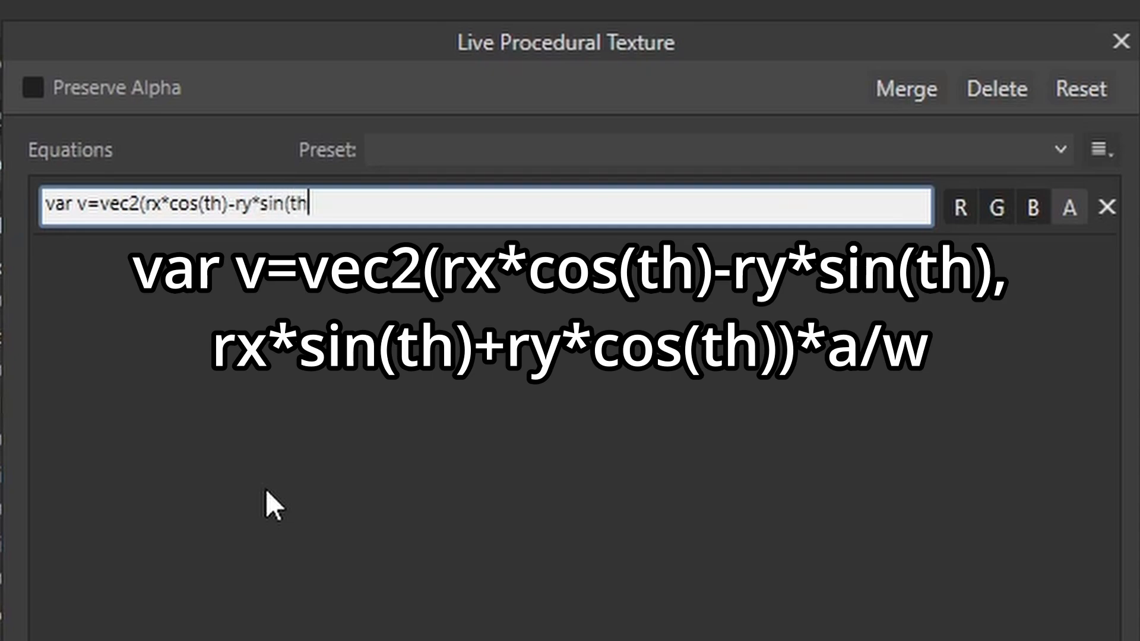
- Complete the rotation vector with the second component rx*sin(th)+ry*cos(th) and multiply the vector by a/w
{"action": "type", "text": "),rx*sin(th"}
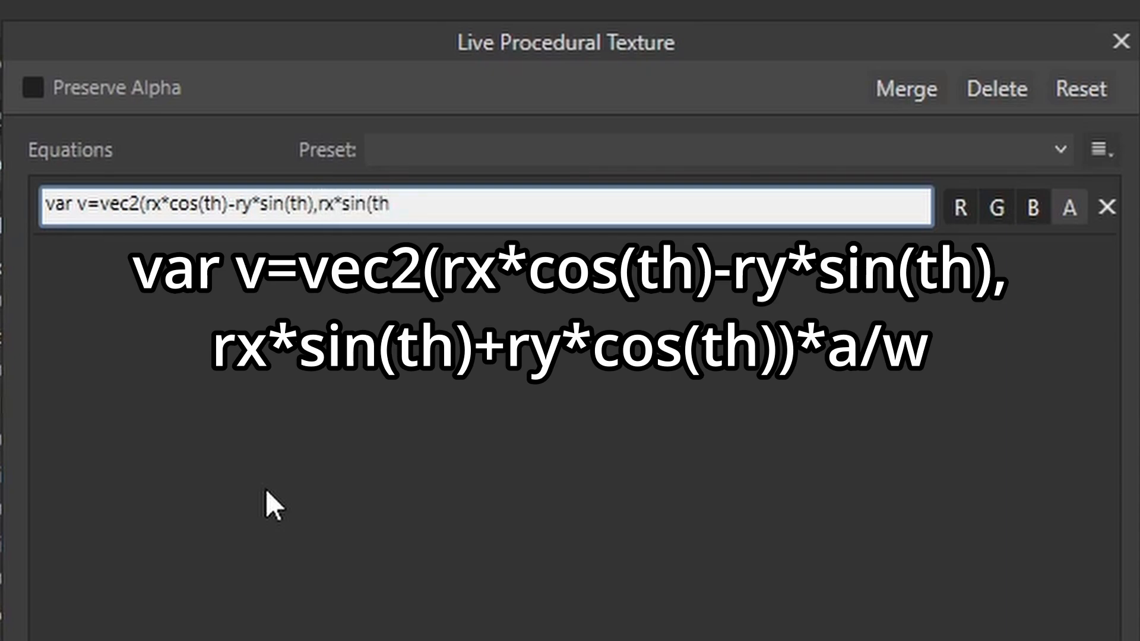
{"action": "type", "text": ")"}
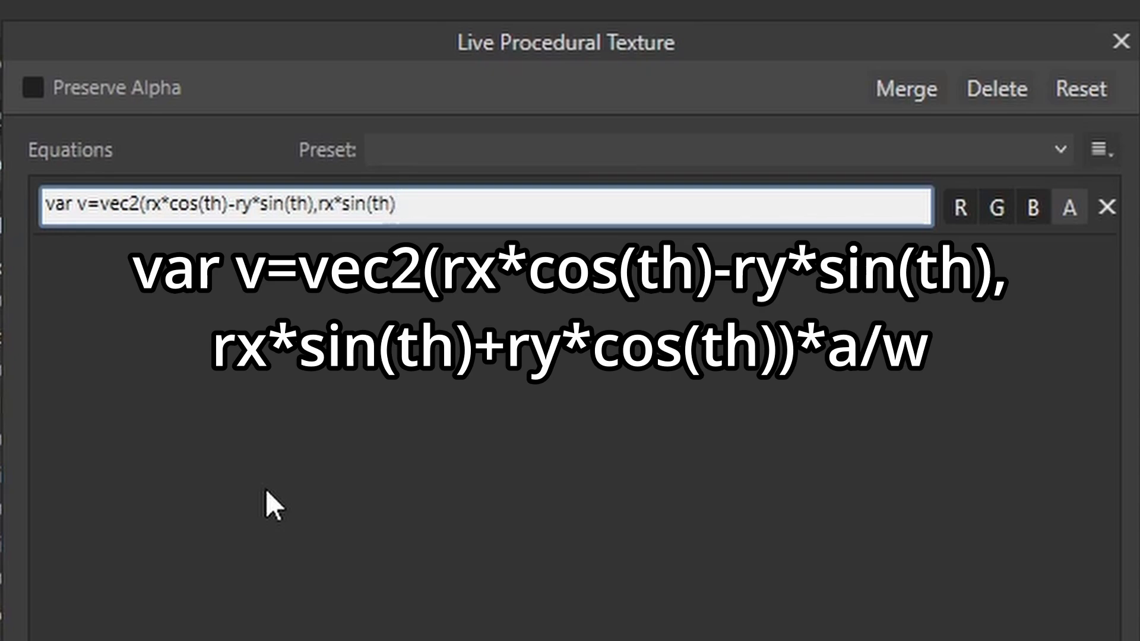
{"action": "type", "text": "+ry"}
{"action": "type", "text": "*cos("}
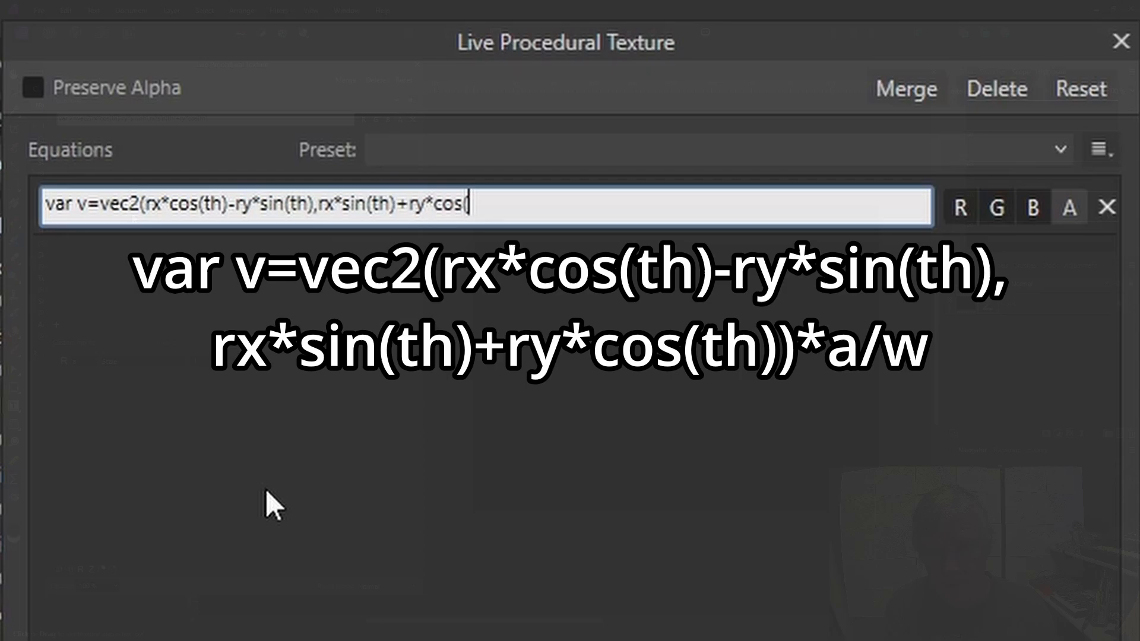
{"action": "type", "text": "th)"}
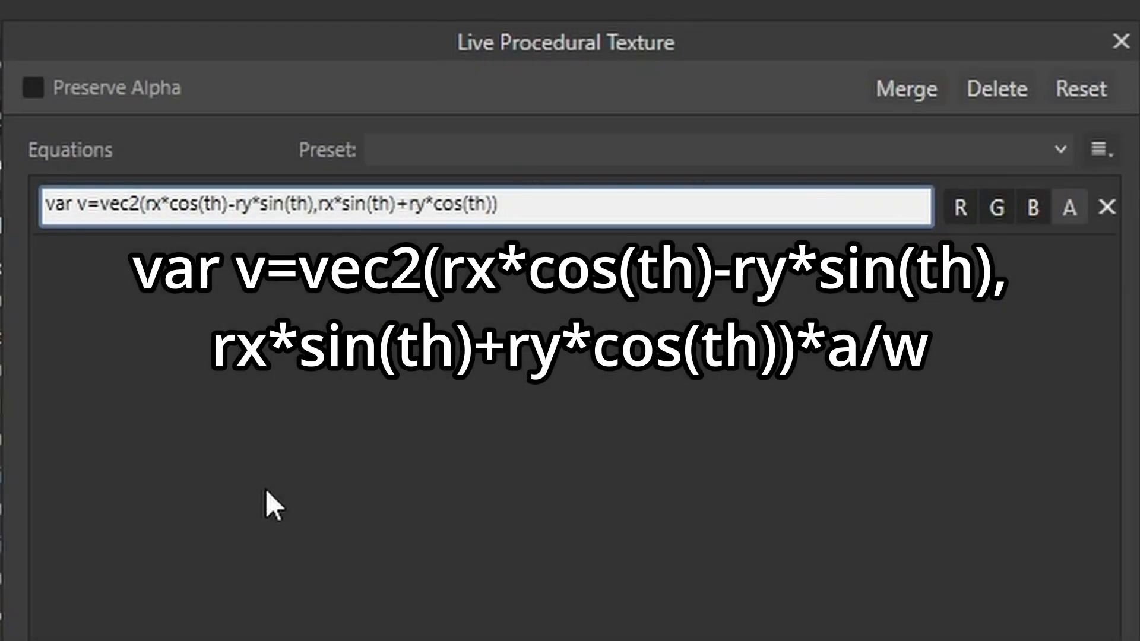
{"action": "type", "text": ")*a"}
{"action": "type", "text": "/w"}
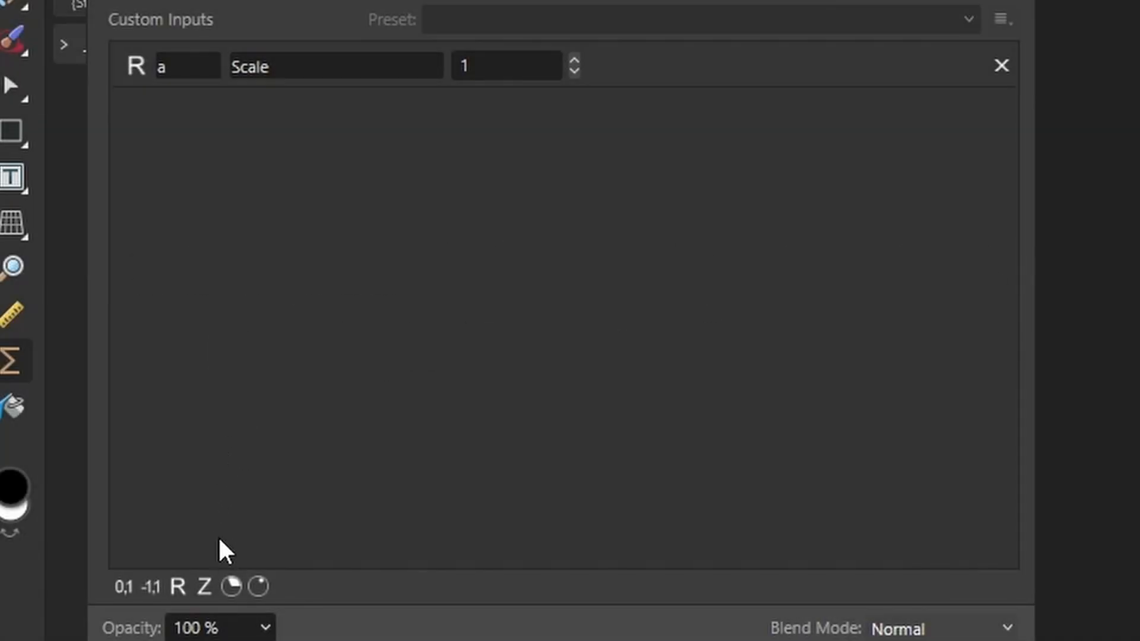
- Add an angle custom input named th with the description Angle and try out its dial
{"action": "left_click", "coordinate": [231, 586]}
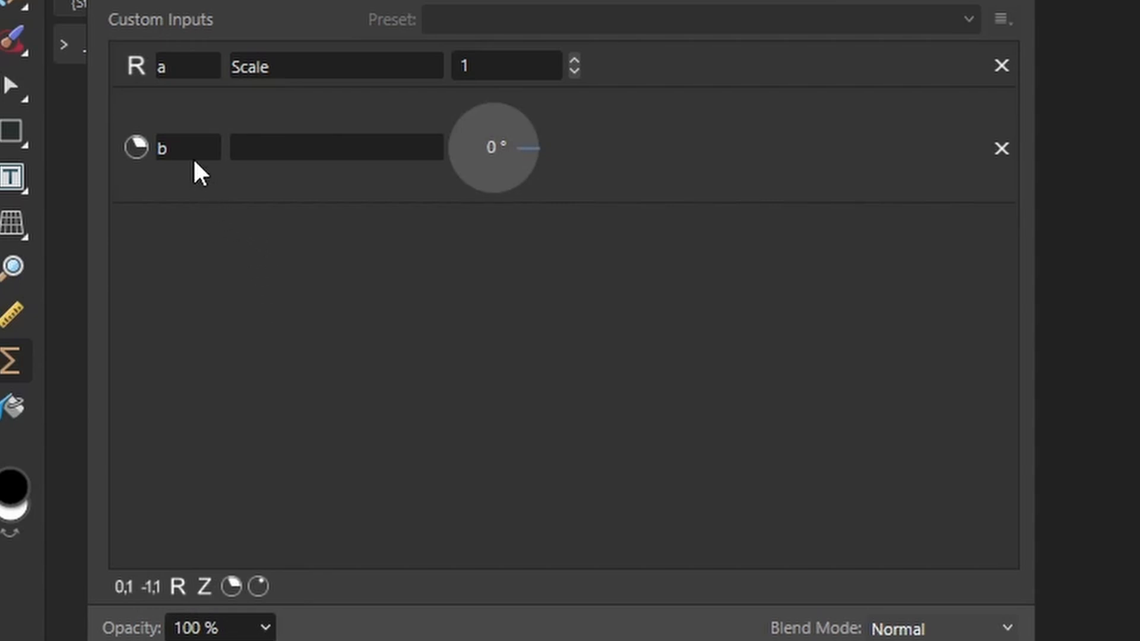
{"action": "type", "text": "th"}
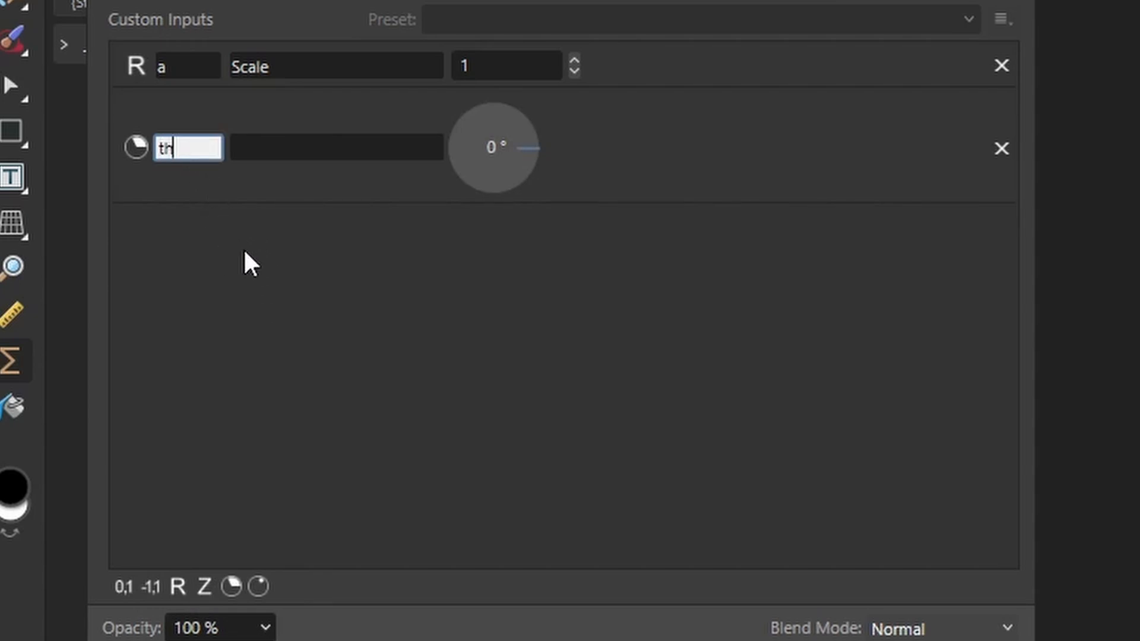
{"action": "left_click", "coordinate": [272, 148]}
{"action": "type", "text": "Angle"}
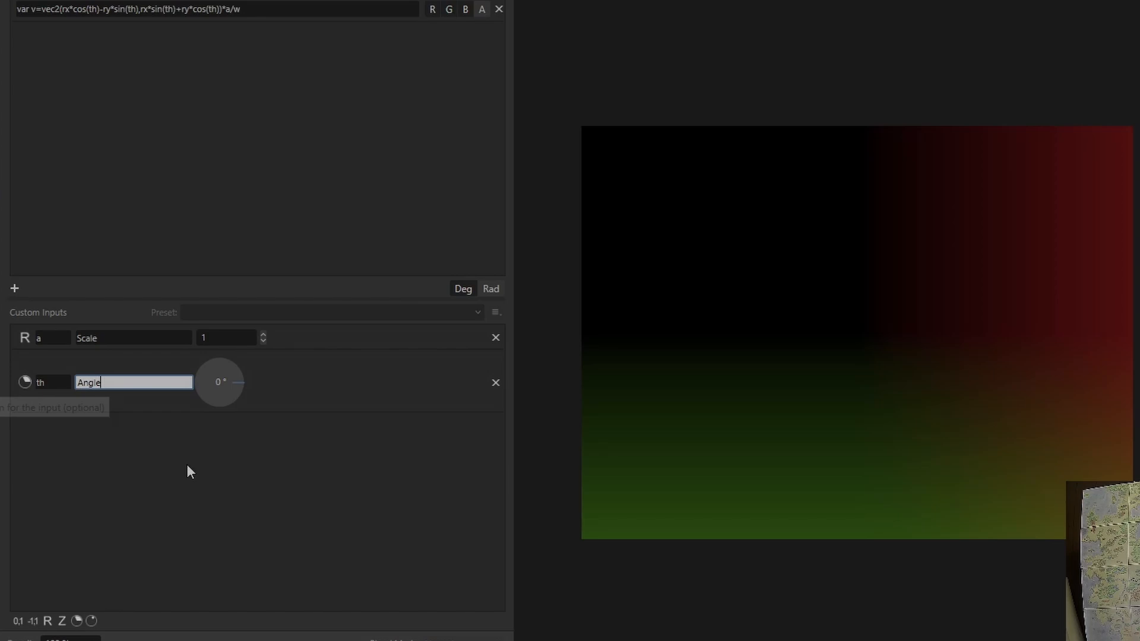
{"action": "left_click", "coordinate": [187, 465]}
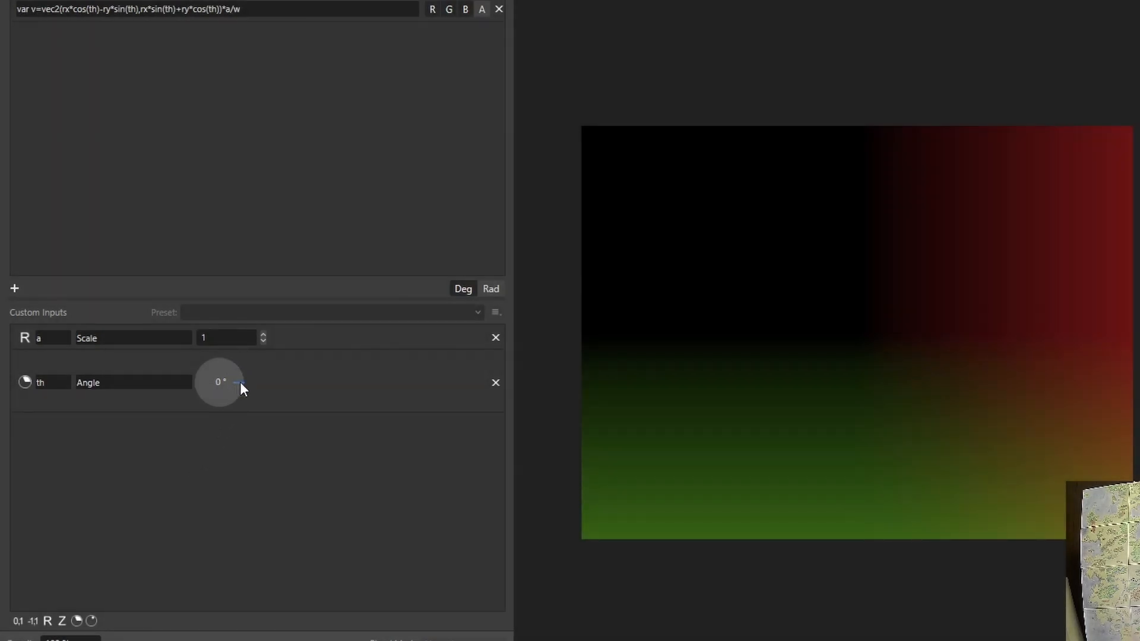
{"action": "mouse_move", "coordinate": [240, 382]}
{"action": "left_mouse_down"}
{"action": "mouse_move", "coordinate": [228, 361]}
{"action": "mouse_move", "coordinate": [237, 376]}
{"action": "mouse_move", "coordinate": [227, 422]}
{"action": "mouse_move", "coordinate": [242, 397]}
{"action": "mouse_move", "coordinate": [226, 362]}
{"action": "mouse_move", "coordinate": [240, 389]}
{"action": "mouse_move", "coordinate": [223, 412]}
{"action": "mouse_move", "coordinate": [238, 403]}
{"action": "mouse_move", "coordinate": [221, 361]}
{"action": "mouse_move", "coordinate": [245, 380]}
{"action": "left_mouse_up"}
- Terminate the v definition with a semicolon and append var ac=vec3(a1,a2,a3); to the equation
{"action": "left_click", "coordinate": [272, 11]}
{"action": "type", "text": ";"}
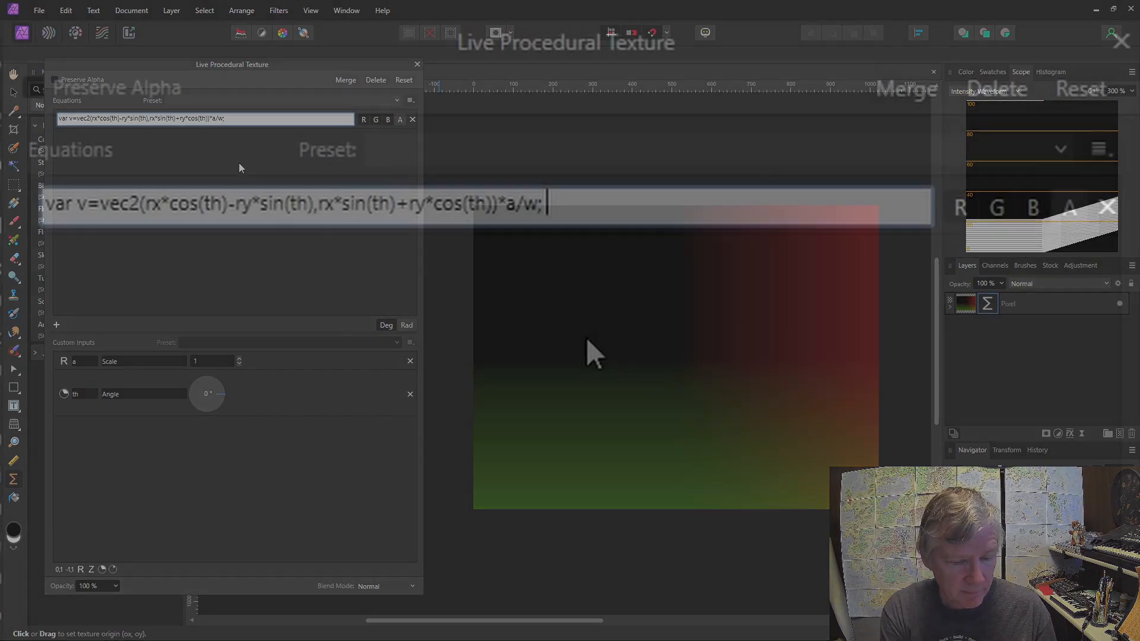
{"action": "type", "text": "var"}
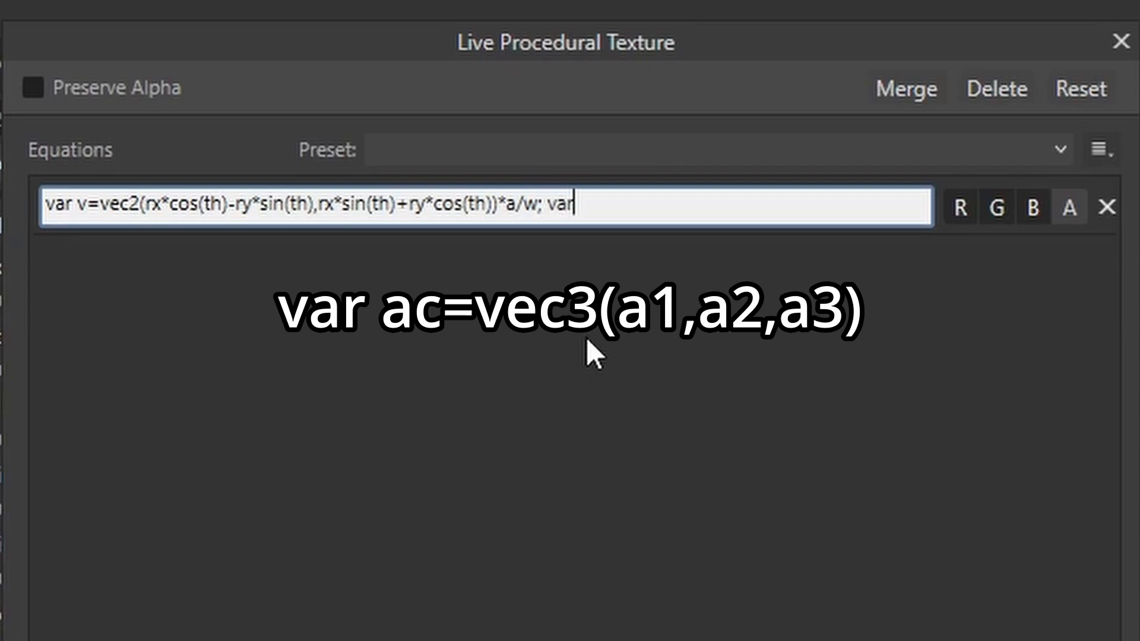
{"action": "type", "text": " ac=vec"}
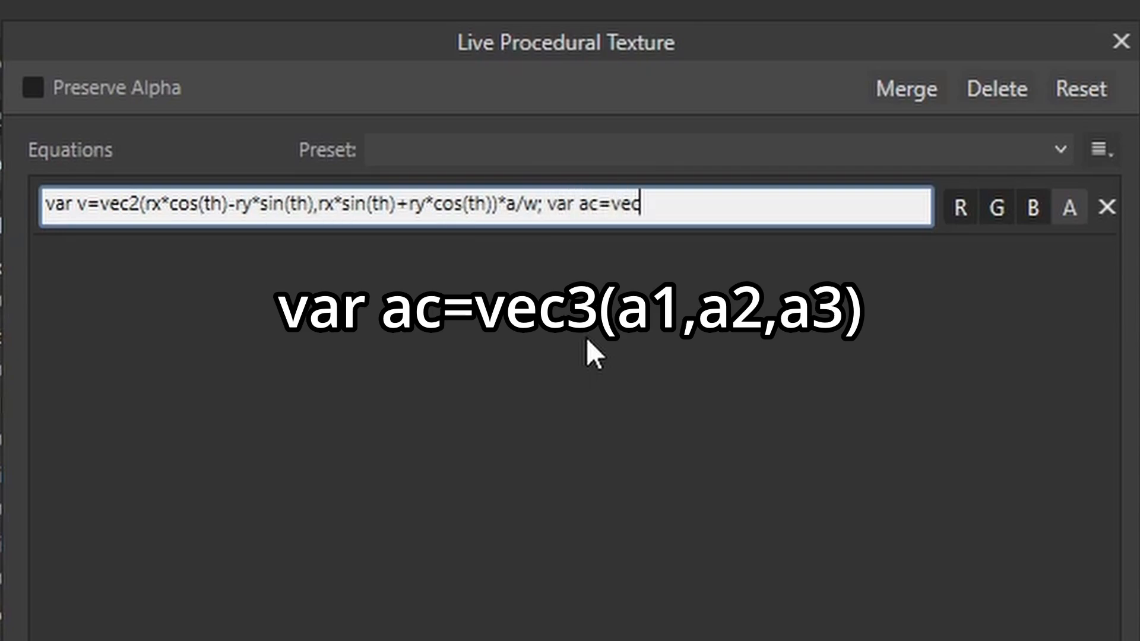
{"action": "type", "text": "3(a1,"}
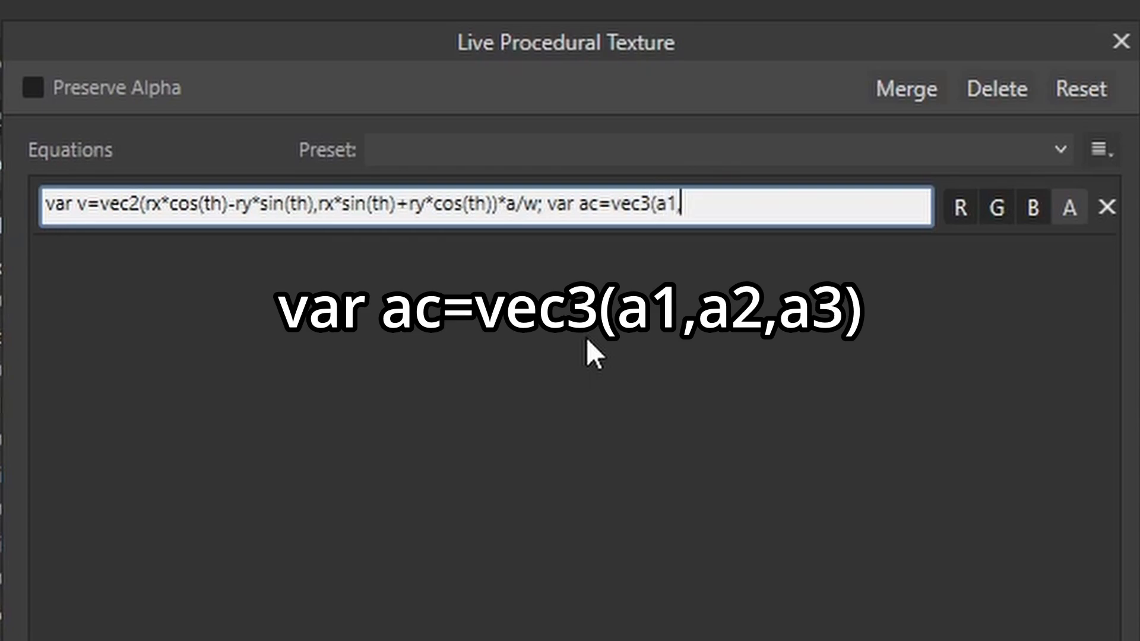
{"action": "type", "text": "a2,a"}
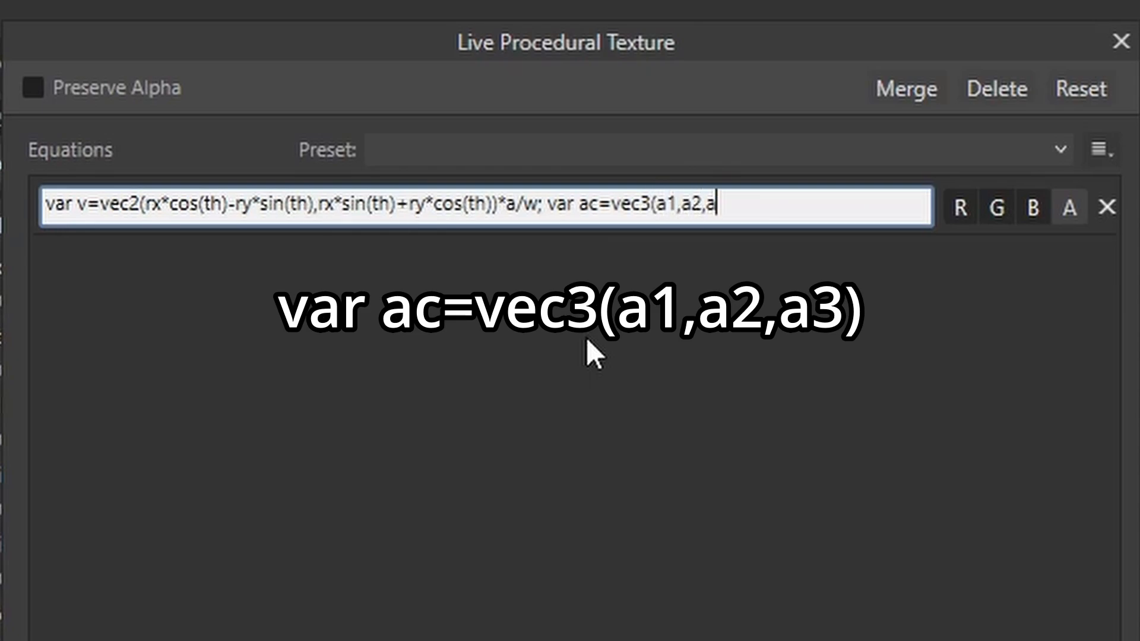
{"action": "type", "text": "3);"}
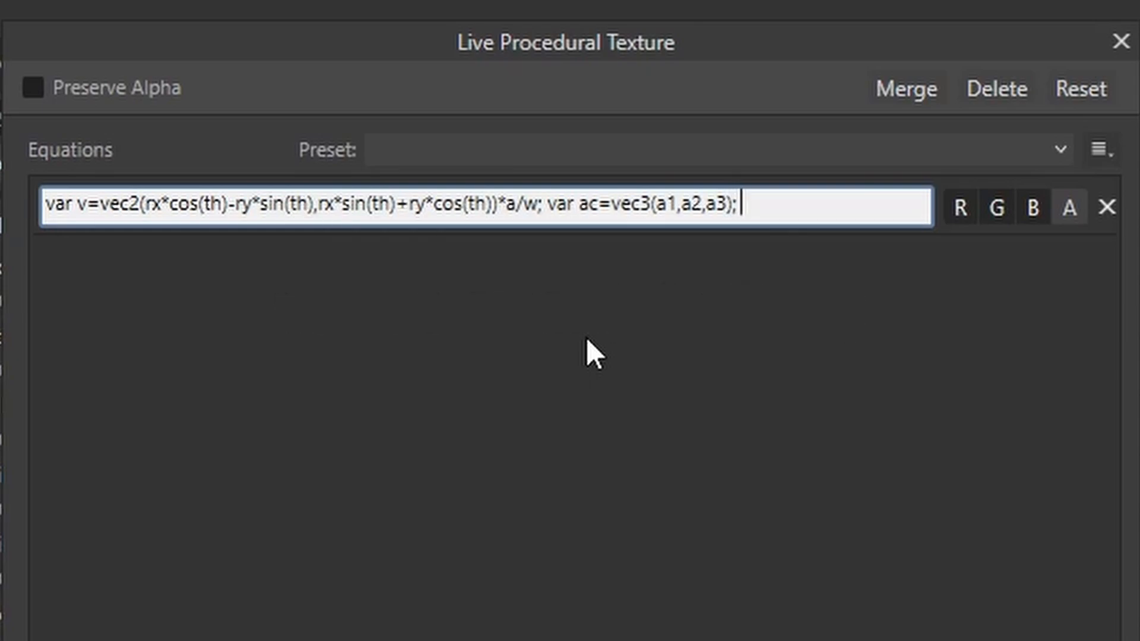
- Duplicate the ac declaration at the end of the equation and rename the copied variable to bc
{"action": "left_click_drag", "start_coordinate": [549, 204], "coordinate": [746, 209]}
{"action": "key", "text": "ctrl+c"}
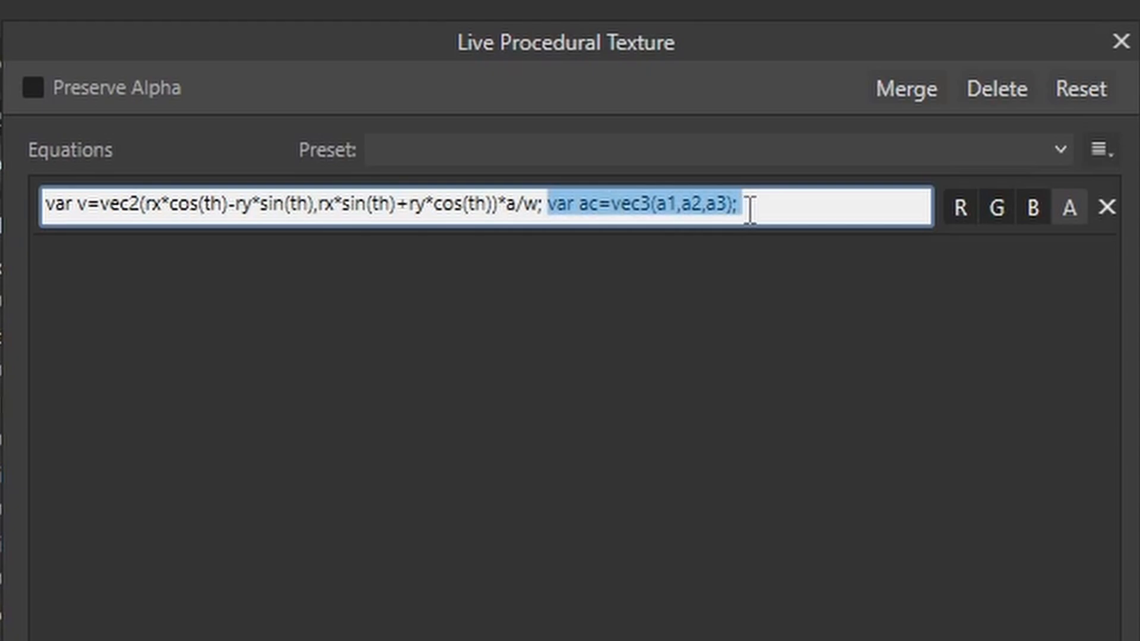
{"action": "left_click", "coordinate": [773, 203]}
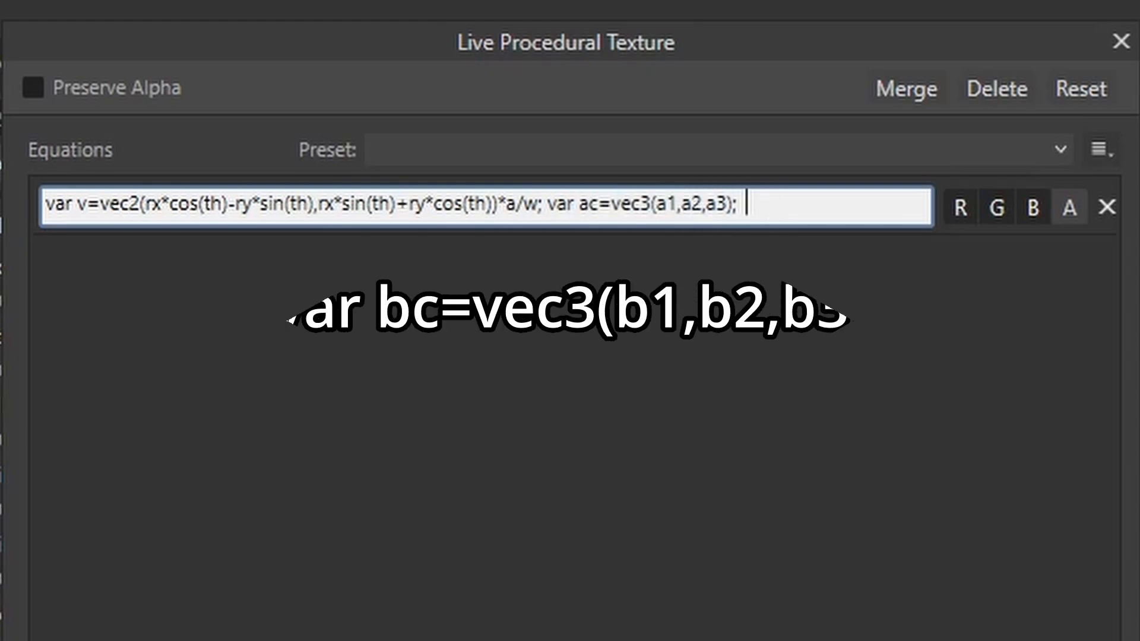
{"action": "key", "text": "ctrl+v"}
{"action": "left_click", "coordinate": [777, 205]}
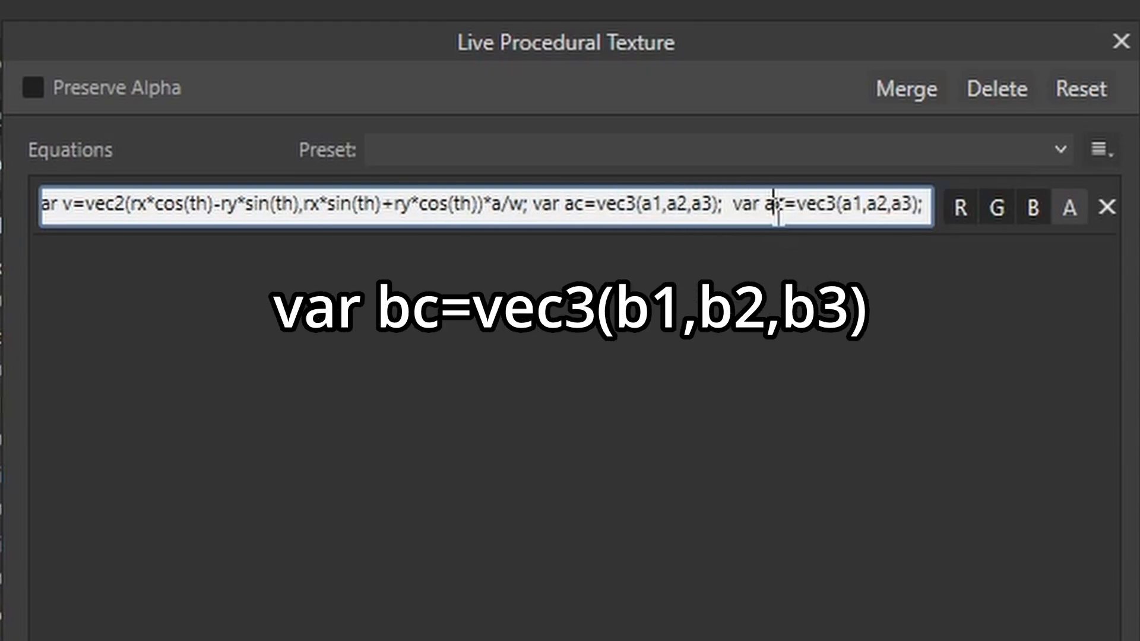
{"action": "key", "text": "BackSpace"}
{"action": "type", "text": "b"}
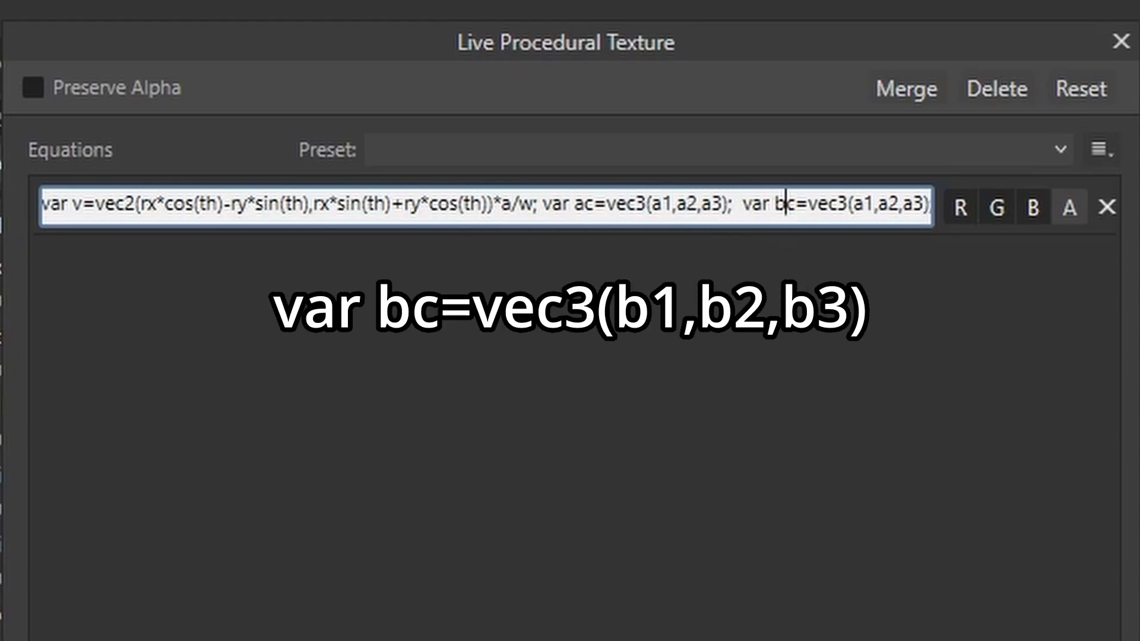
- Change the components of the bc vector to b1, b2 and b3
{"action": "left_click", "coordinate": [865, 208]}
{"action": "key", "text": "BackSpace"}
{"action": "type", "text": "b"}
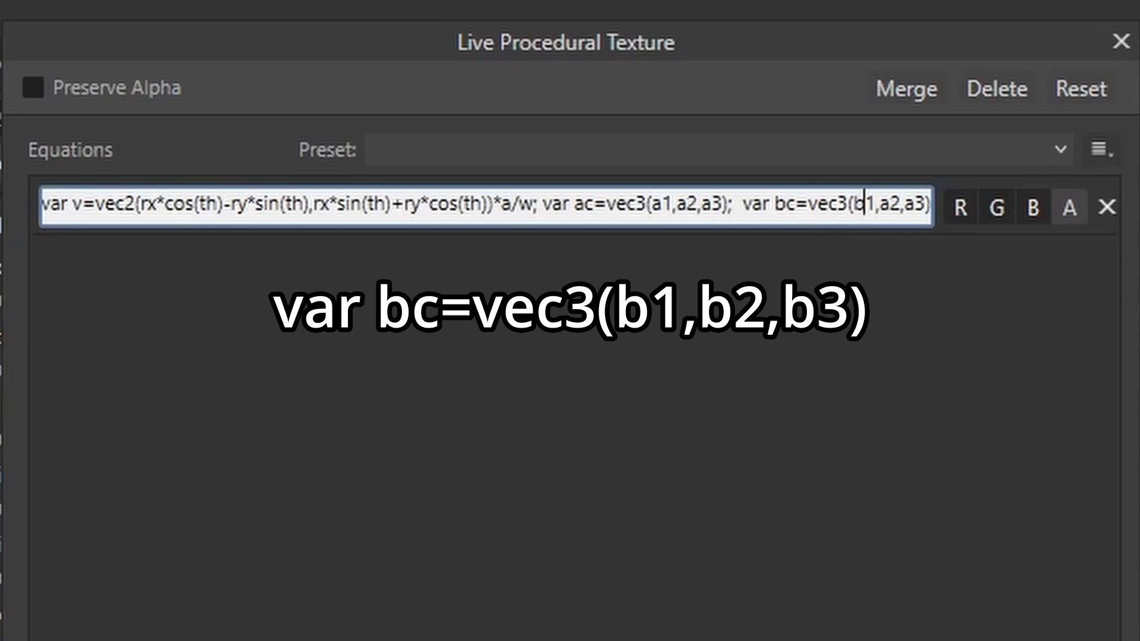
{"action": "left_click", "coordinate": [890, 208]}
{"action": "key", "text": "BackSpace"}
{"action": "type", "text": "b"}
{"action": "left_click", "coordinate": [919, 209]}
{"action": "key", "text": "BackSpace"}
{"action": "type", "text": "b"}
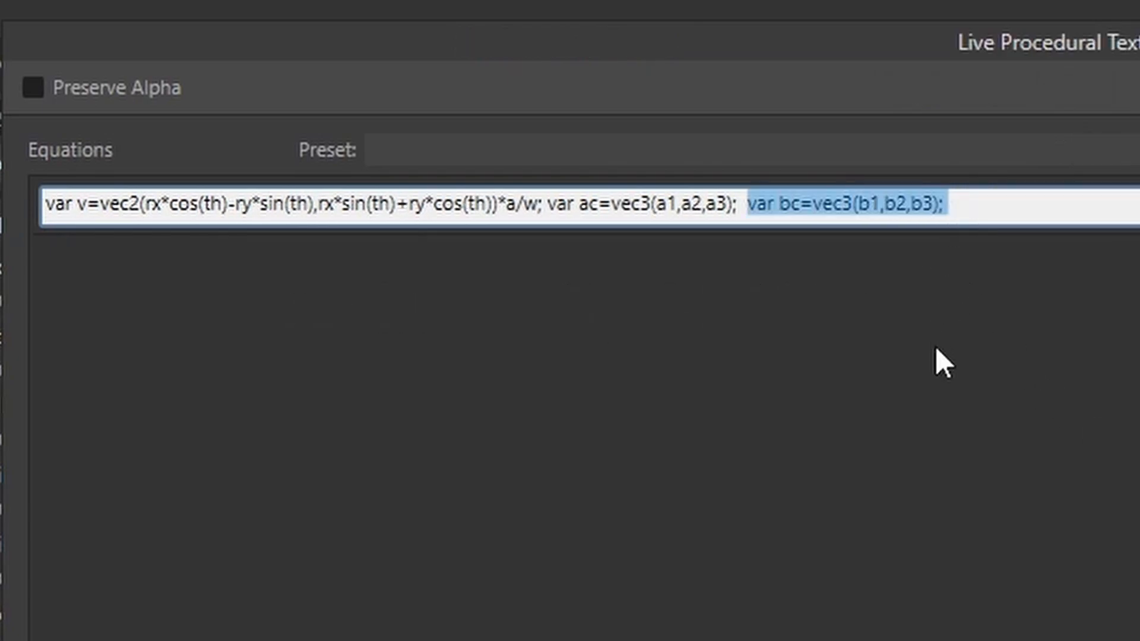
- Duplicate the bc declaration, change the copy to var cc=vec3(c1,c2,c3); and append another copy of the bc declaration
{"action": "key", "text": "ctrl+c"}
{"action": "left_click", "coordinate": [983, 205]}
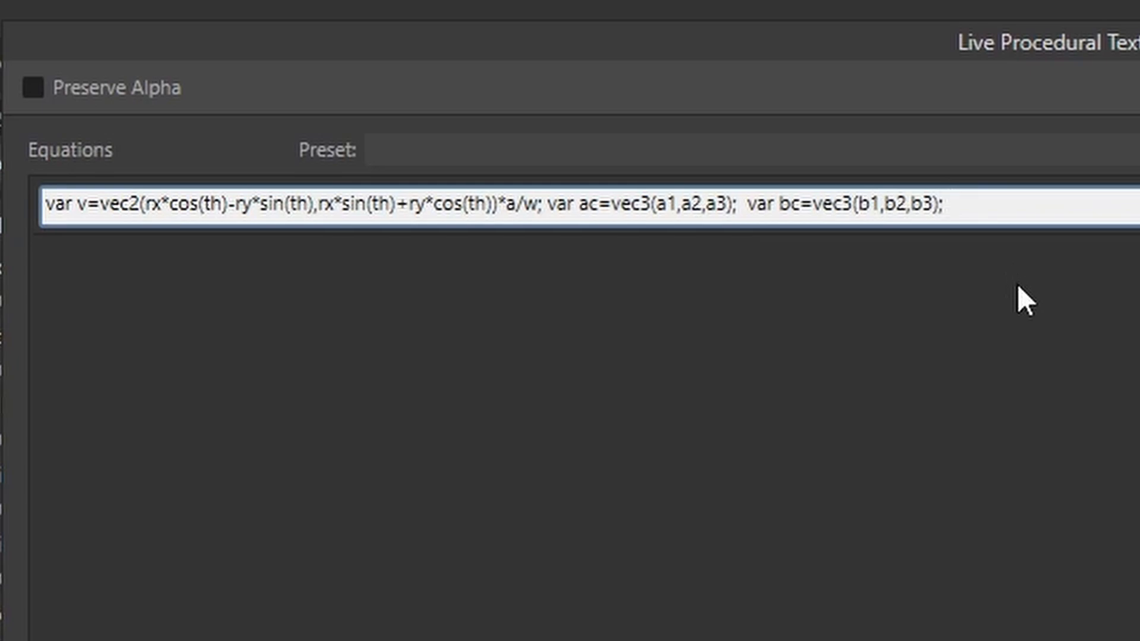
{"action": "key", "text": "ctrl+v"}
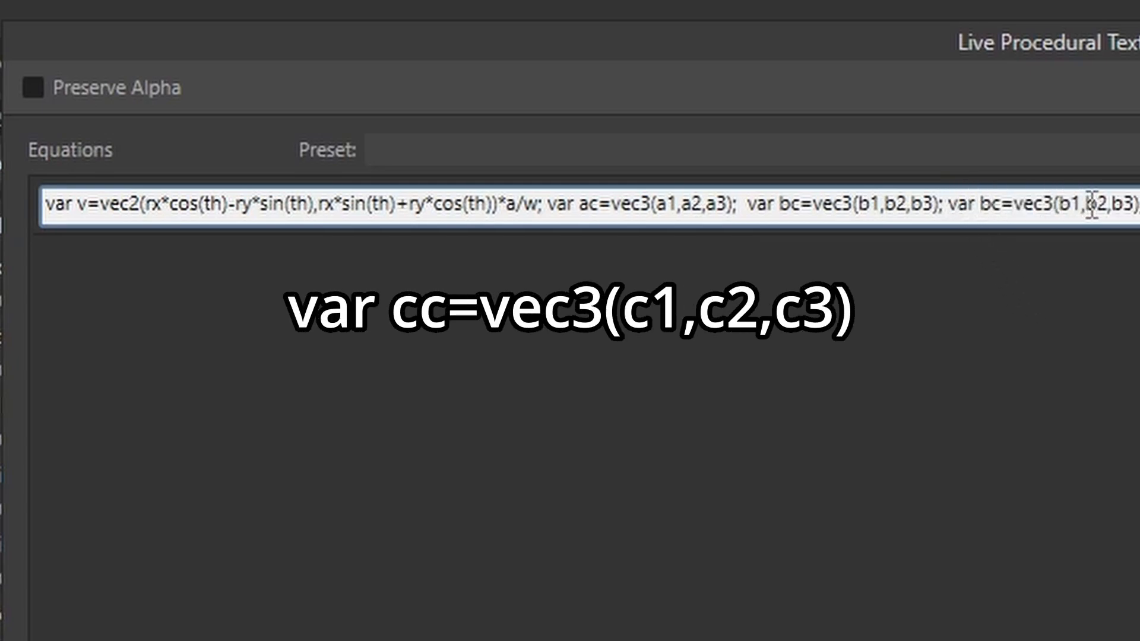
{"action": "left_click_drag", "start_coordinate": [989, 205], "coordinate": [981, 205]}
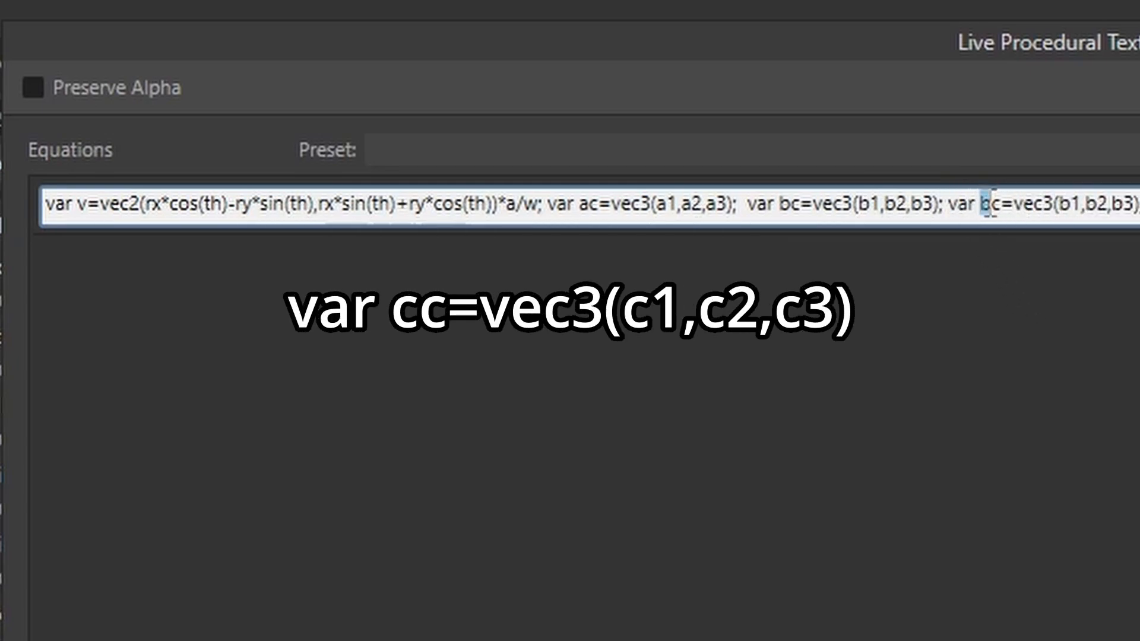
{"action": "type", "text": "c"}
{"action": "left_click_drag", "start_coordinate": [1060, 205], "coordinate": [1104, 205]}
{"action": "type", "text": "cc"}
{"action": "left_click", "coordinate": [1106, 205]}
{"action": "type", "text": "cc=vec3(c1,c2,c3); var"}
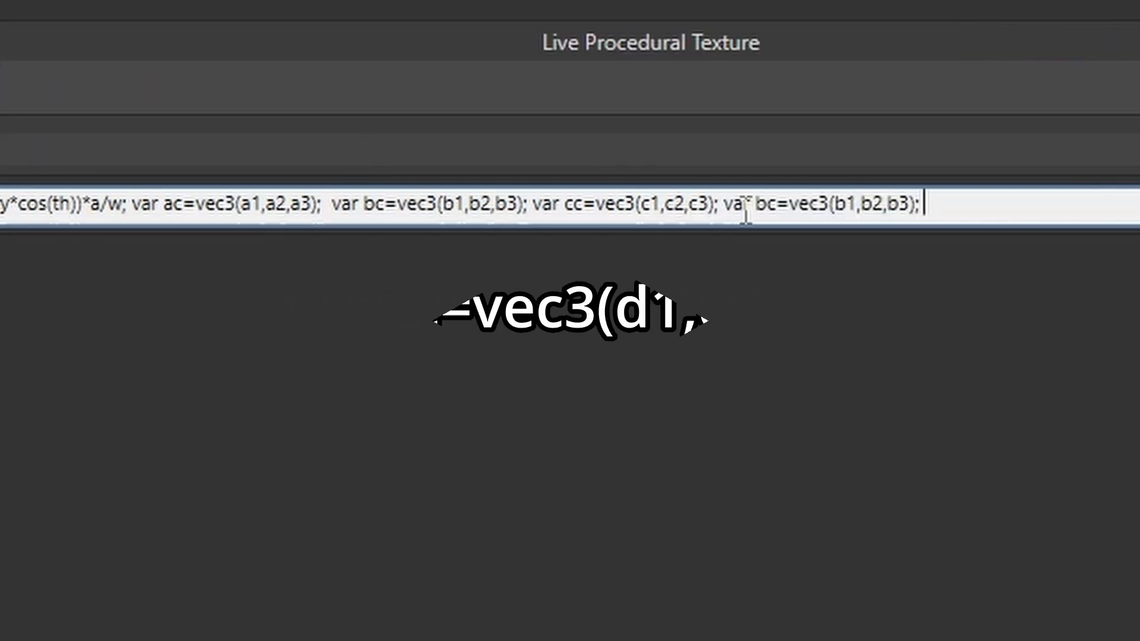
- Change the last bc declaration in the equation to var dc=vec3(d1,d2,d3);
{"action": "left_click_drag", "start_coordinate": [756, 205], "coordinate": [766, 205]}
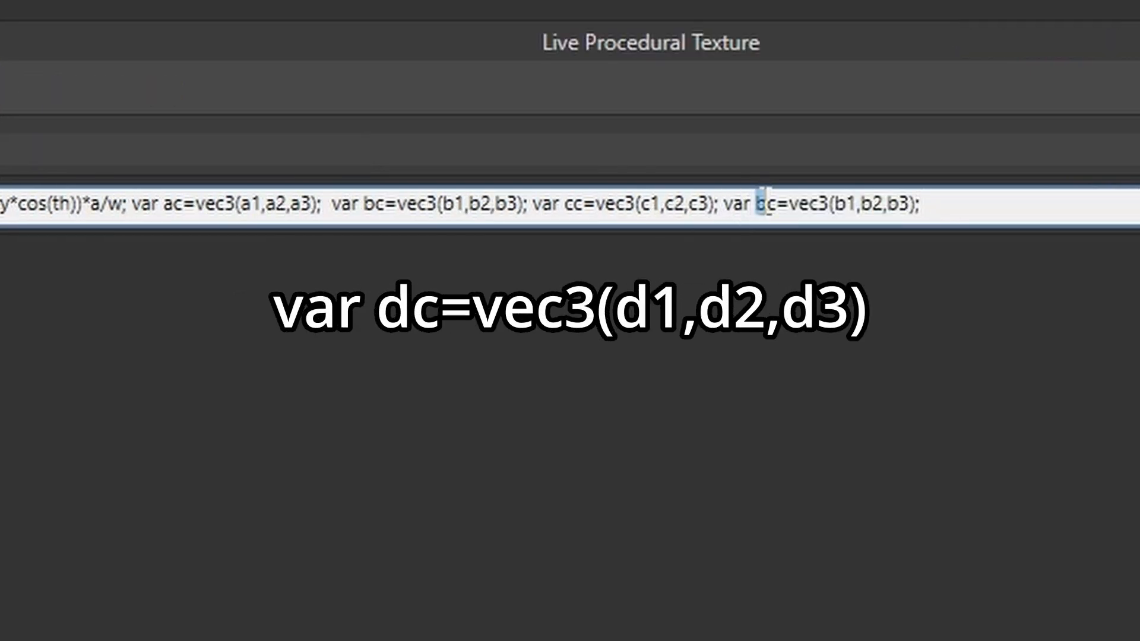
{"action": "type", "text": "d"}
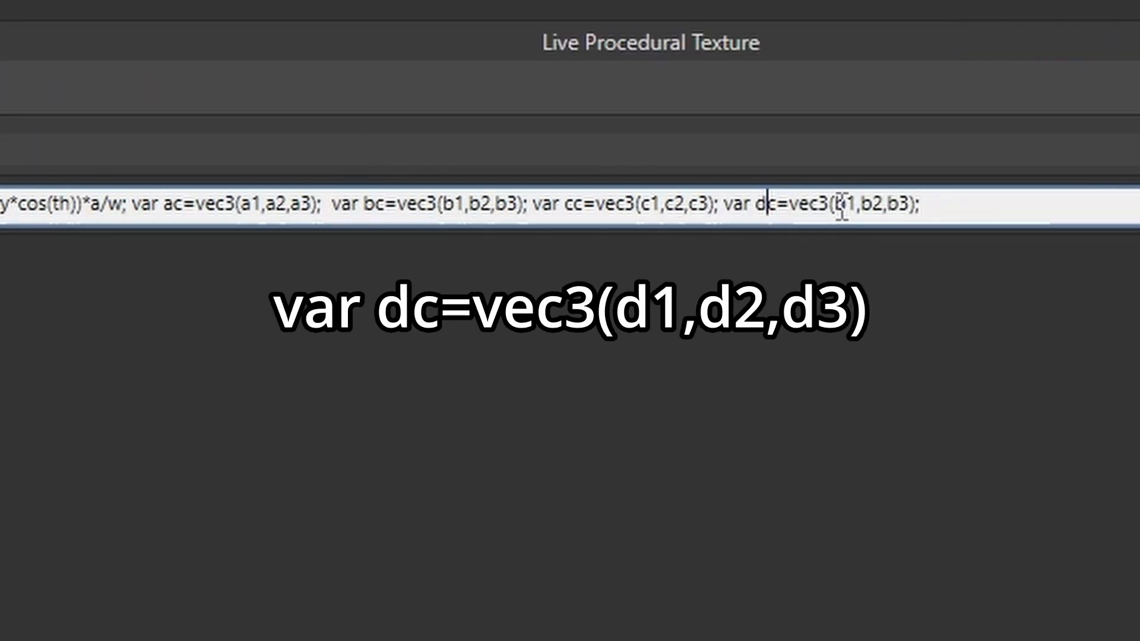
{"action": "left_click_drag", "start_coordinate": [834, 205], "coordinate": [898, 213]}
{"action": "type", "text": "d1,d2,d"}
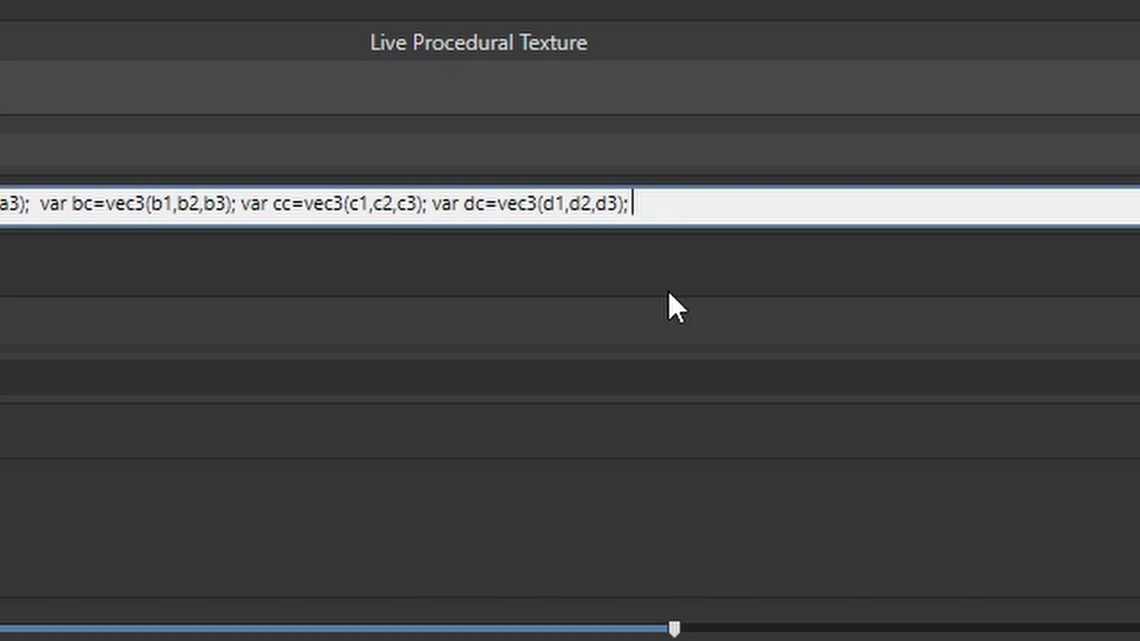
- Append the output expression ac+bc*cos(360*(cc*v.x+dc)) to the end of the equation and commit it
{"action": "type", "text": "ac"}
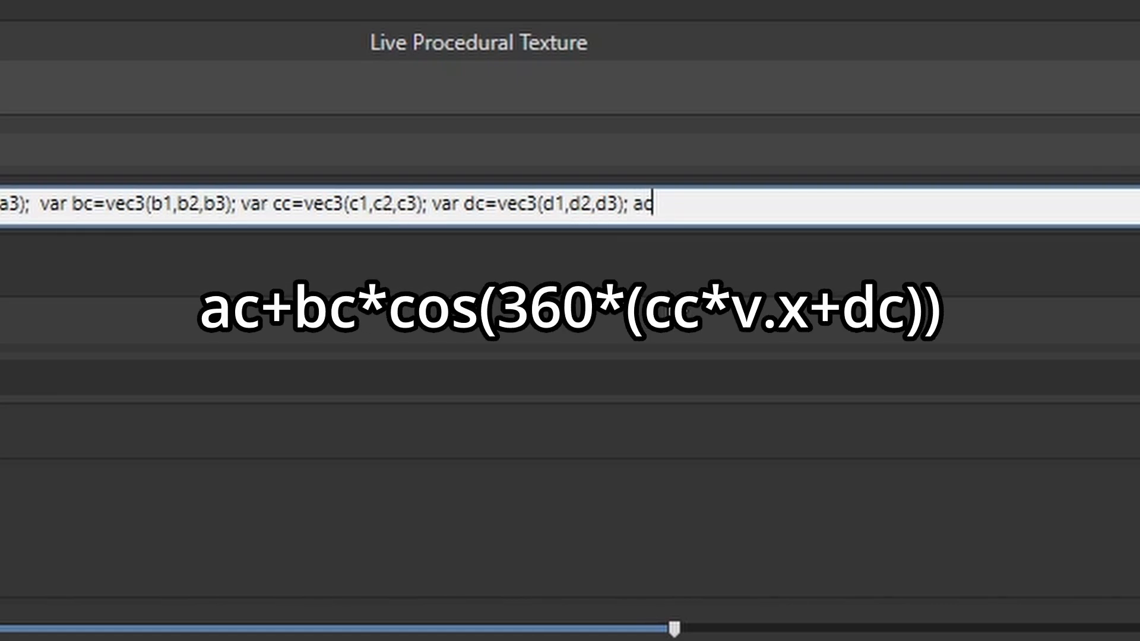
{"action": "type", "text": "+bc*cos("}
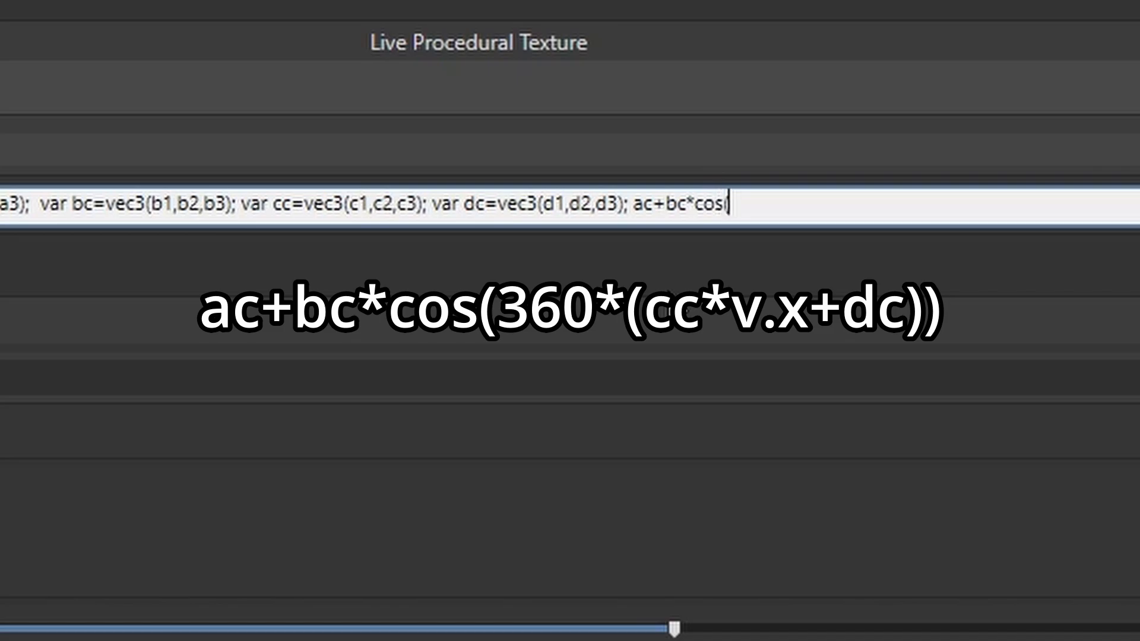
{"action": "type", "text": "360*("}
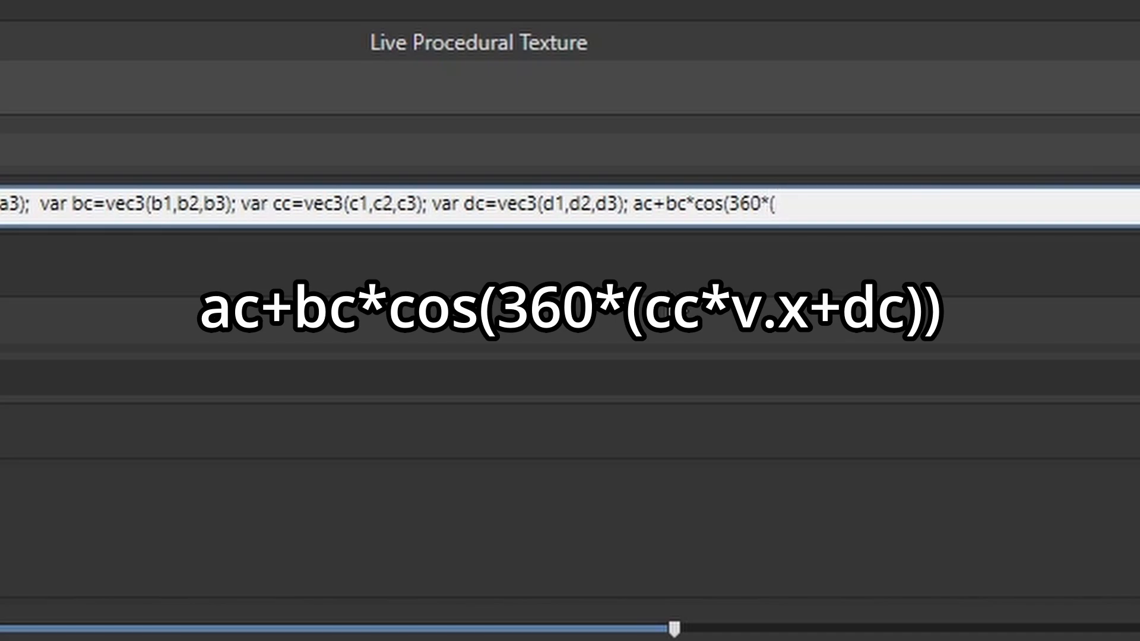
{"action": "type", "text": "cc*v.x+dc"}
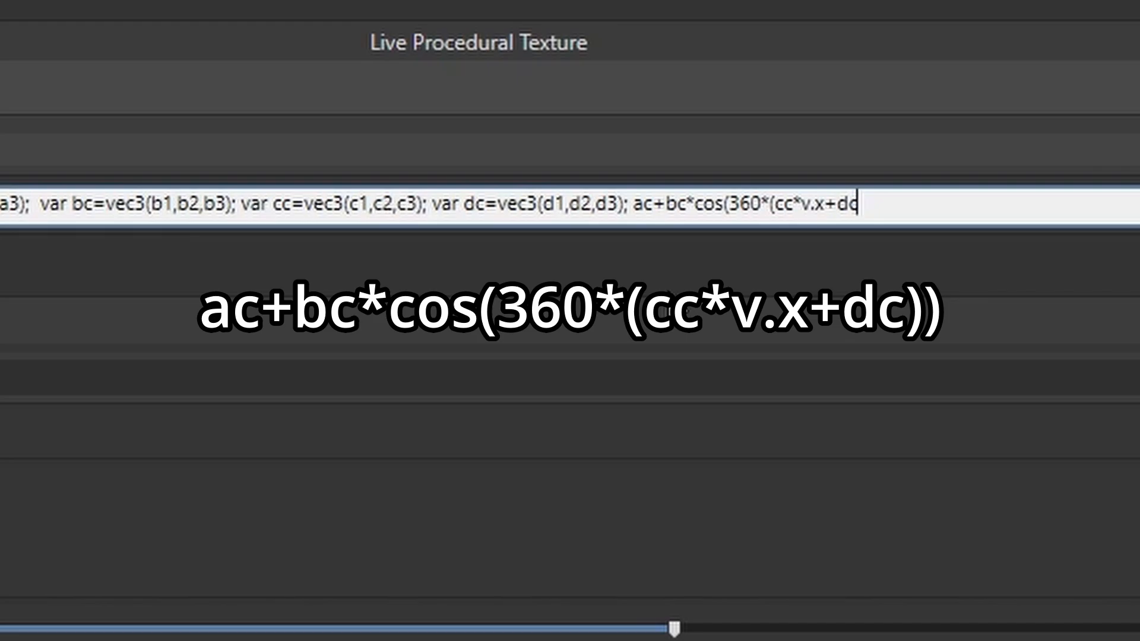
{"action": "type", "text": "))"}
{"action": "key", "text": "Return"}
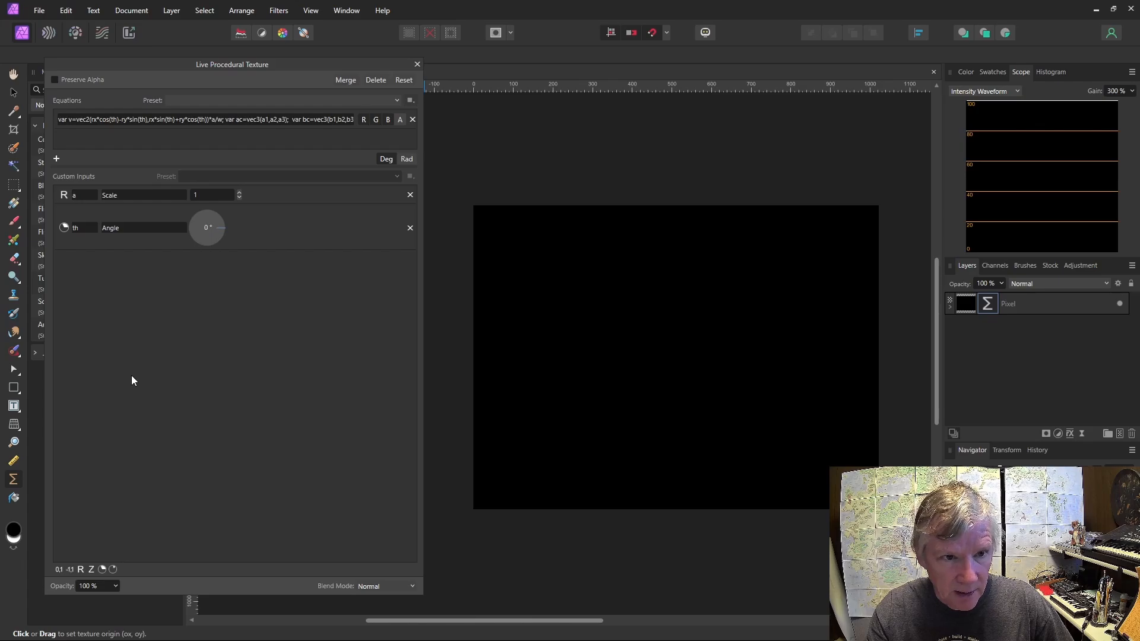
- Add three custom inputs with a -1 to 1 range below the Angle input
{"action": "left_click", "coordinate": [72, 569]}
{"action": "left_click", "coordinate": [71, 570]}
{"action": "left_click", "coordinate": [71, 569]}
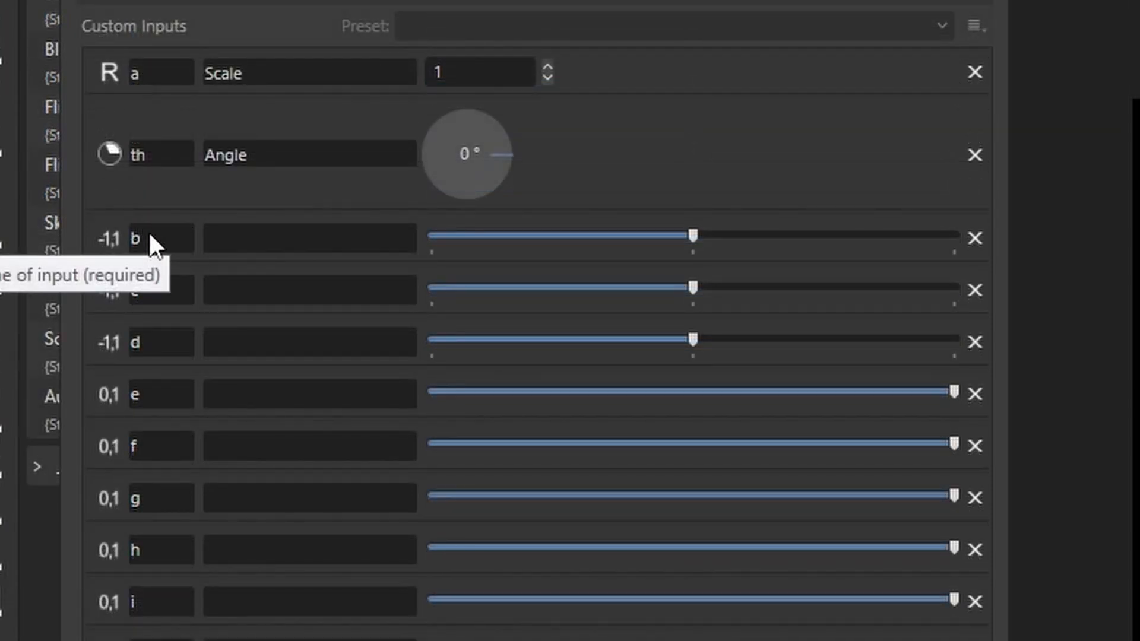
- Rename the first three -1 to 1 inputs, b, c and d, to a1, a2 and a3
{"action": "double_click", "coordinate": [149, 235]}
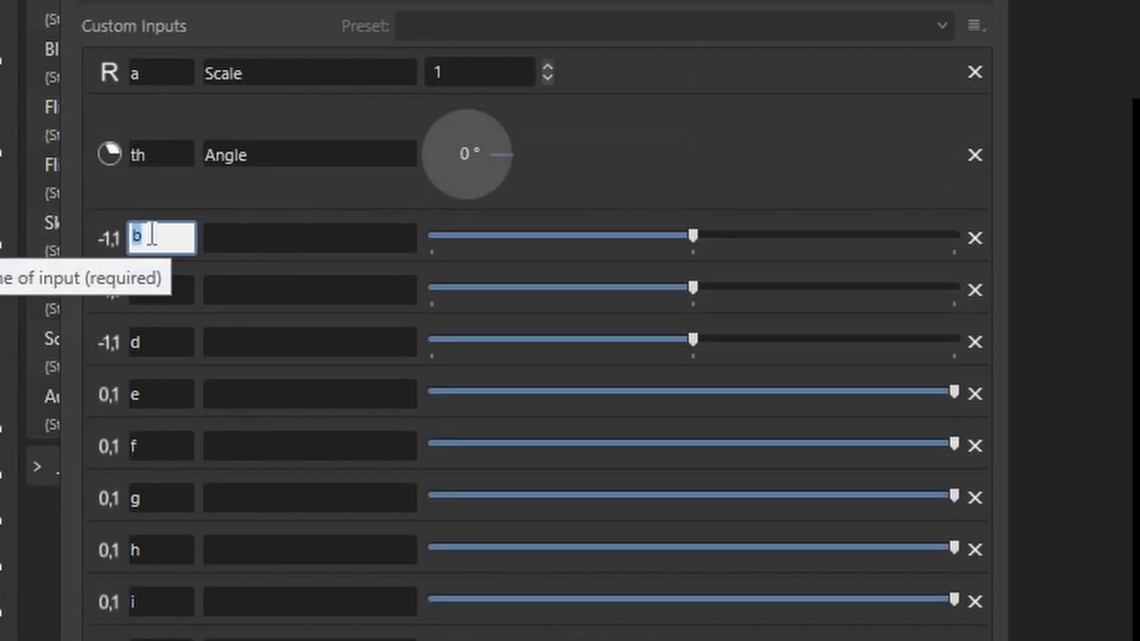
{"action": "type", "text": "a1"}
{"action": "double_click", "coordinate": [160, 287]}
{"action": "type", "text": "a2"}
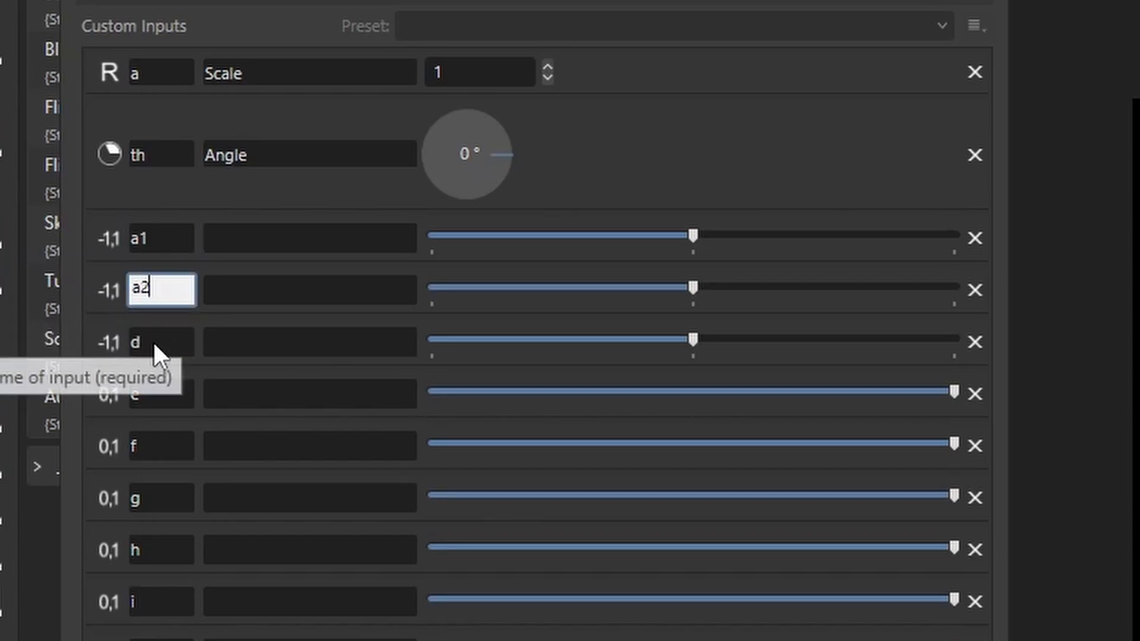
{"action": "double_click", "coordinate": [156, 342]}
{"action": "type", "text": "a3"}
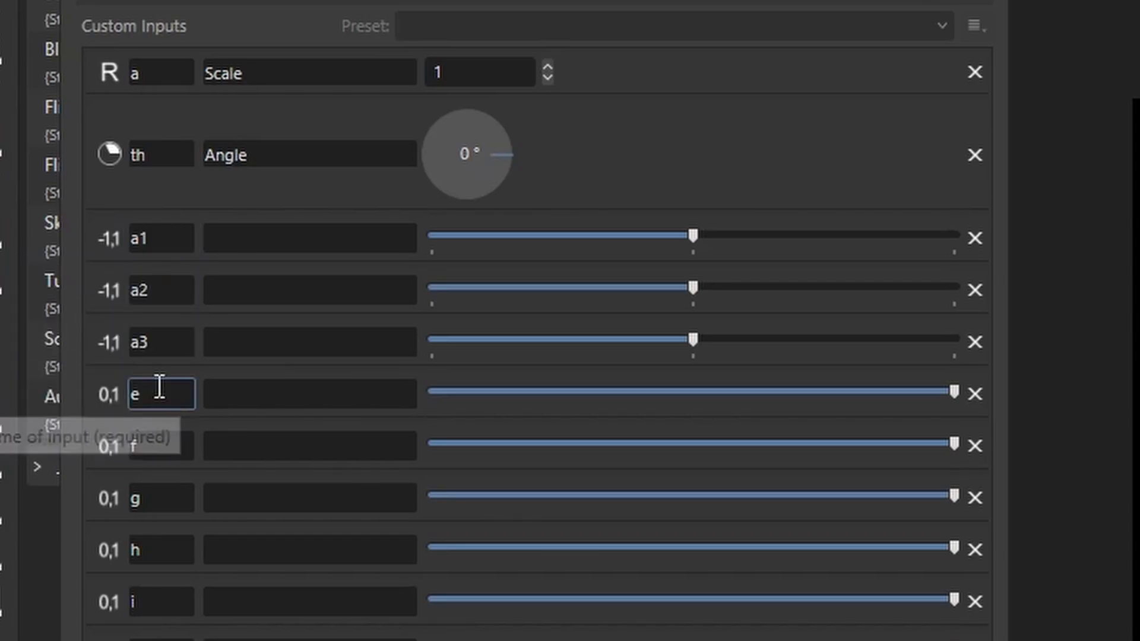
- Rename the first three 0 to 1 inputs, e, f and g, to b1, b2 and b3
{"action": "double_click", "coordinate": [158, 387]}
{"action": "type", "text": "b1"}
{"action": "double_click", "coordinate": [162, 447]}
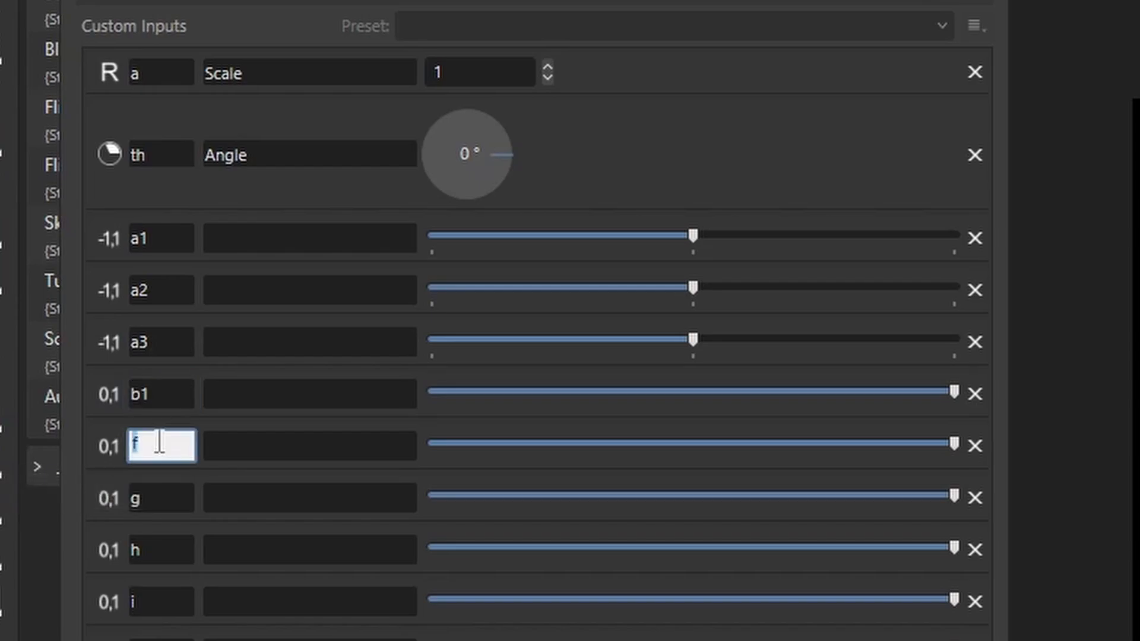
{"action": "type", "text": "b2"}
{"action": "double_click", "coordinate": [157, 500]}
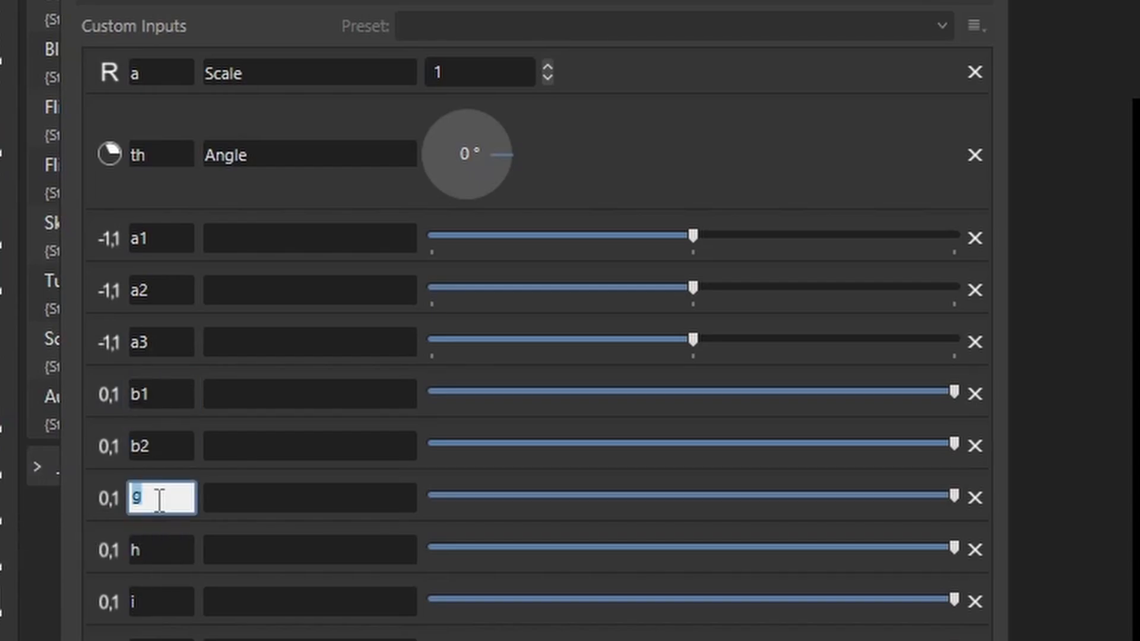
{"action": "type", "text": "b3"}
- Rename the remaining 0 to 1 inputs, h, i and j, to c1, c2 and c3
{"action": "scroll", "coordinate": [156, 551], "scroll_direction": "down", "scroll_amount": 3}
{"action": "double_click", "coordinate": [158, 357]}
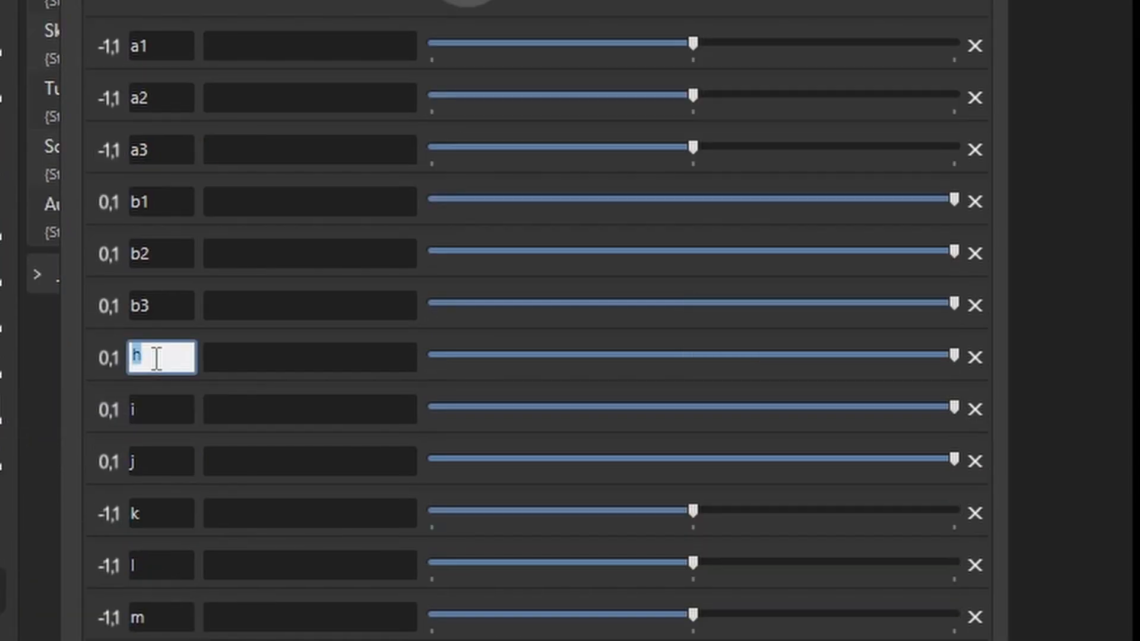
{"action": "type", "text": "c1"}
{"action": "double_click", "coordinate": [166, 410]}
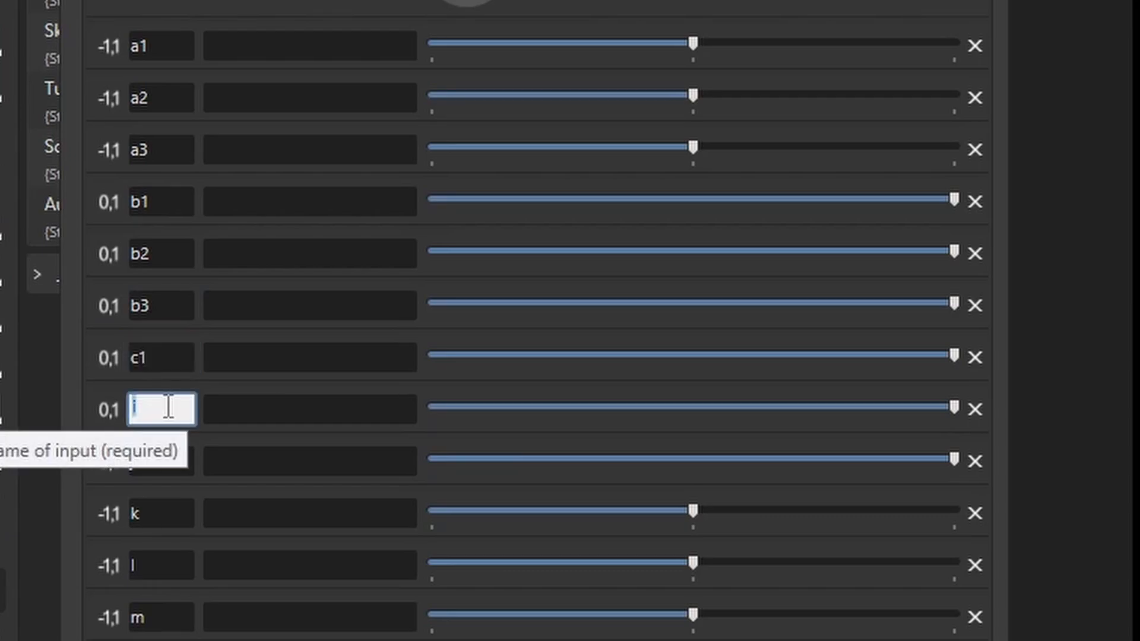
{"action": "type", "text": "c2"}
{"action": "double_click", "coordinate": [172, 461]}
{"action": "type", "text": "c3"}
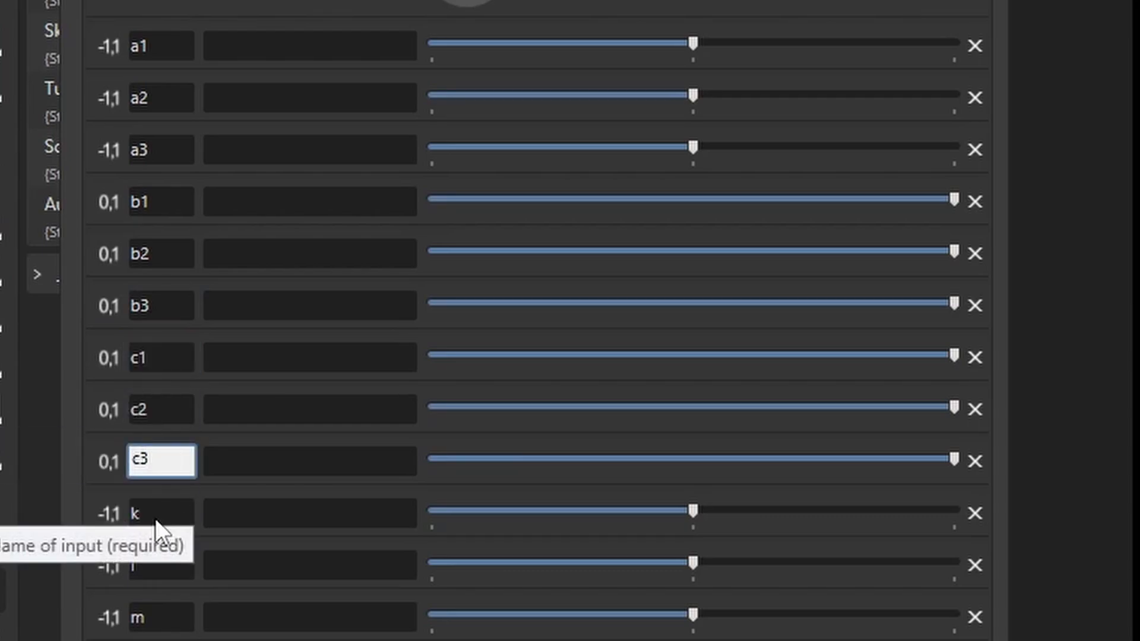
- Rename the last three -1 to 1 inputs, k, l and m, to d1, d2 and d3
{"action": "double_click", "coordinate": [156, 514]}
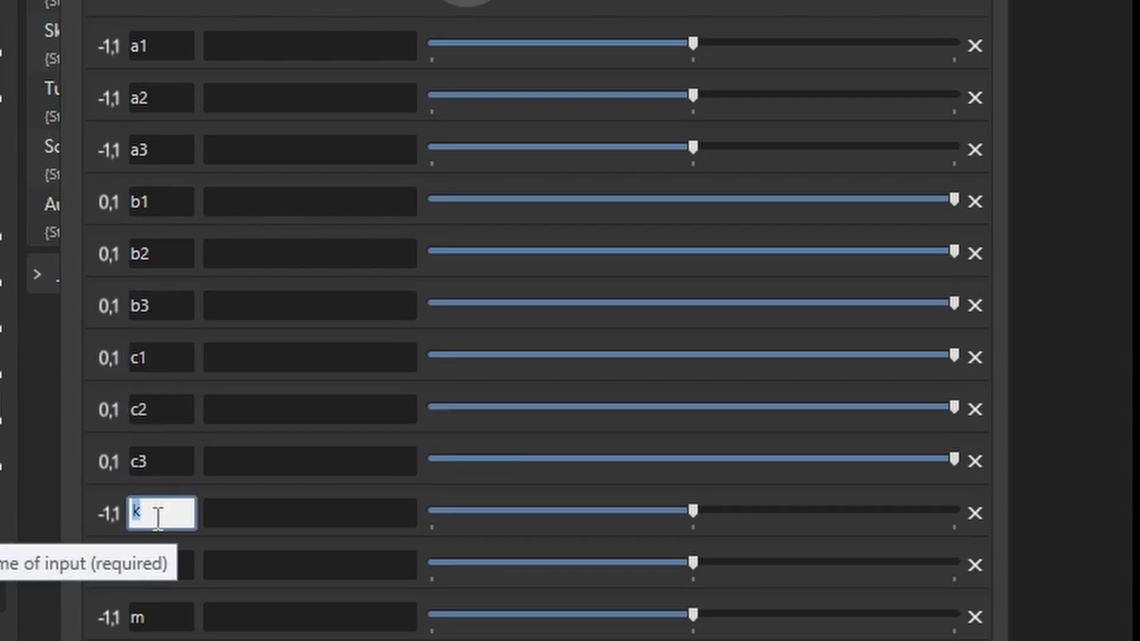
{"action": "type", "text": "d1"}
{"action": "double_click", "coordinate": [163, 567]}
{"action": "type", "text": "d2"}
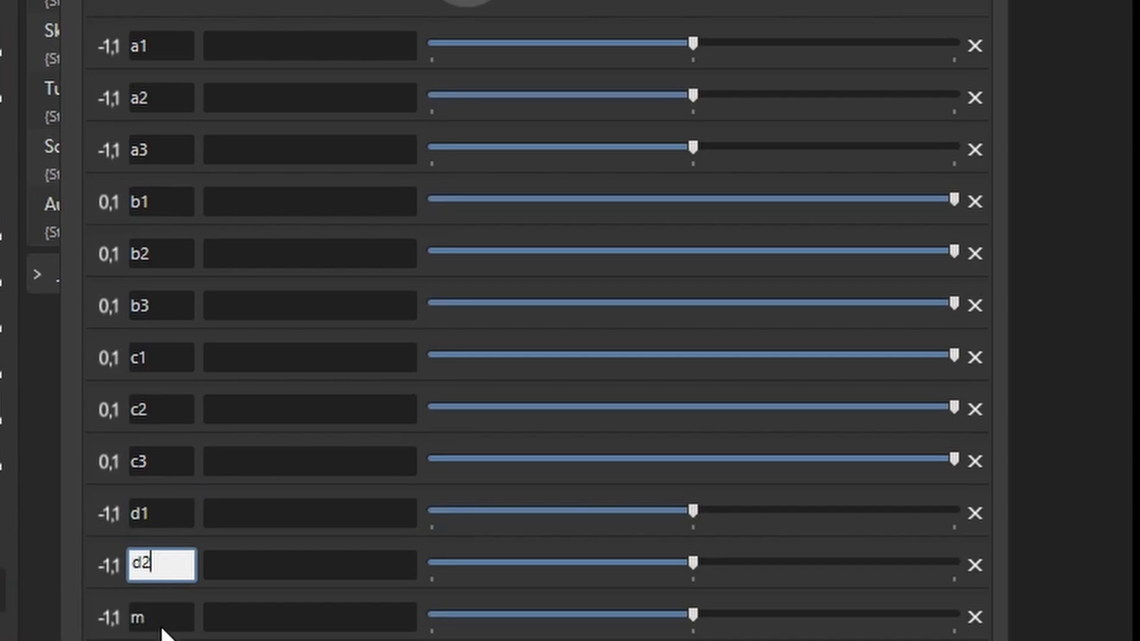
{"action": "double_click", "coordinate": [159, 620]}
{"action": "type", "text": "d3"}
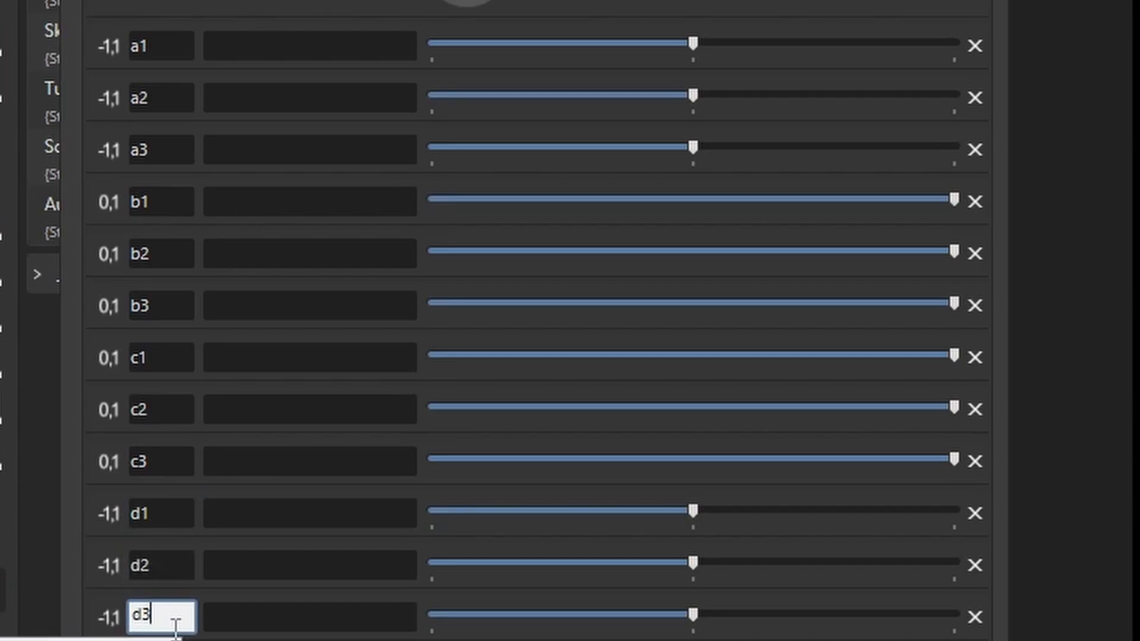
- Describe the inputs a1, a2 and a3 as Offset R, Offset G and Offset B
{"action": "scroll", "coordinate": [251, 123], "scroll_direction": "up", "scroll_amount": 3}
{"action": "left_click", "coordinate": [274, 242]}
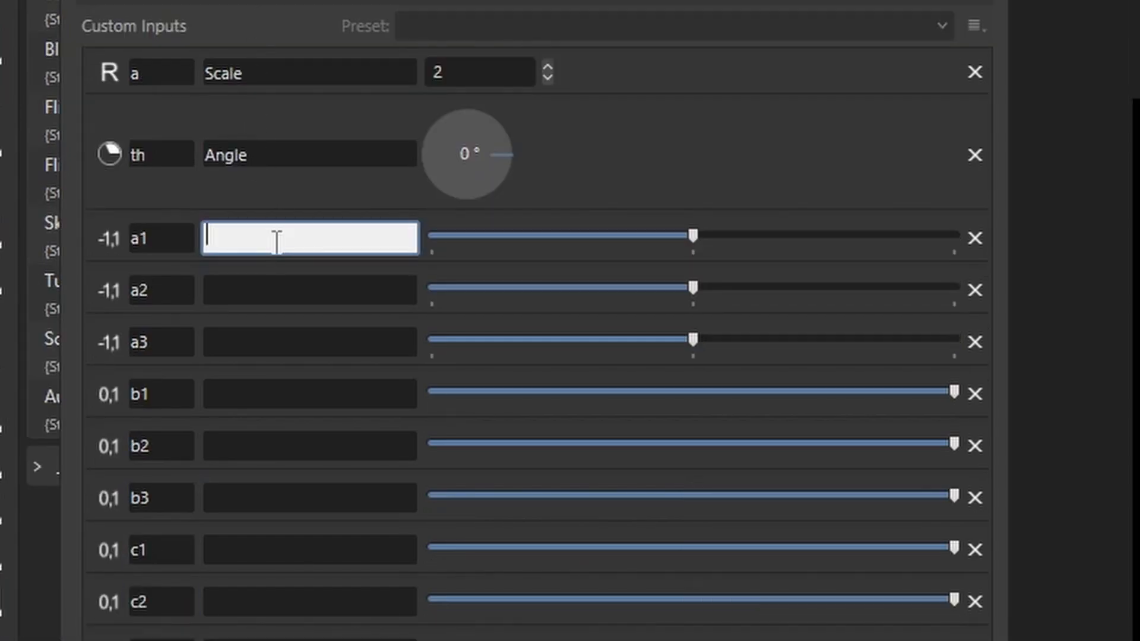
{"action": "type", "text": "C"}
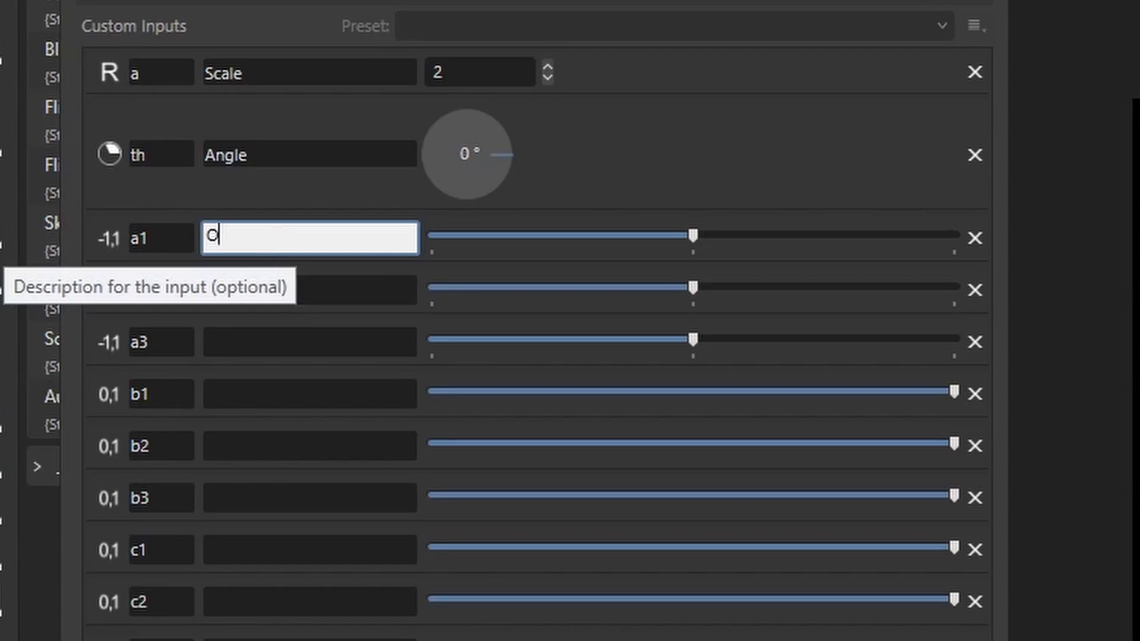
{"action": "type", "text": "ffset R"}
{"action": "left_click", "coordinate": [331, 297]}
{"action": "type", "text": "C"}
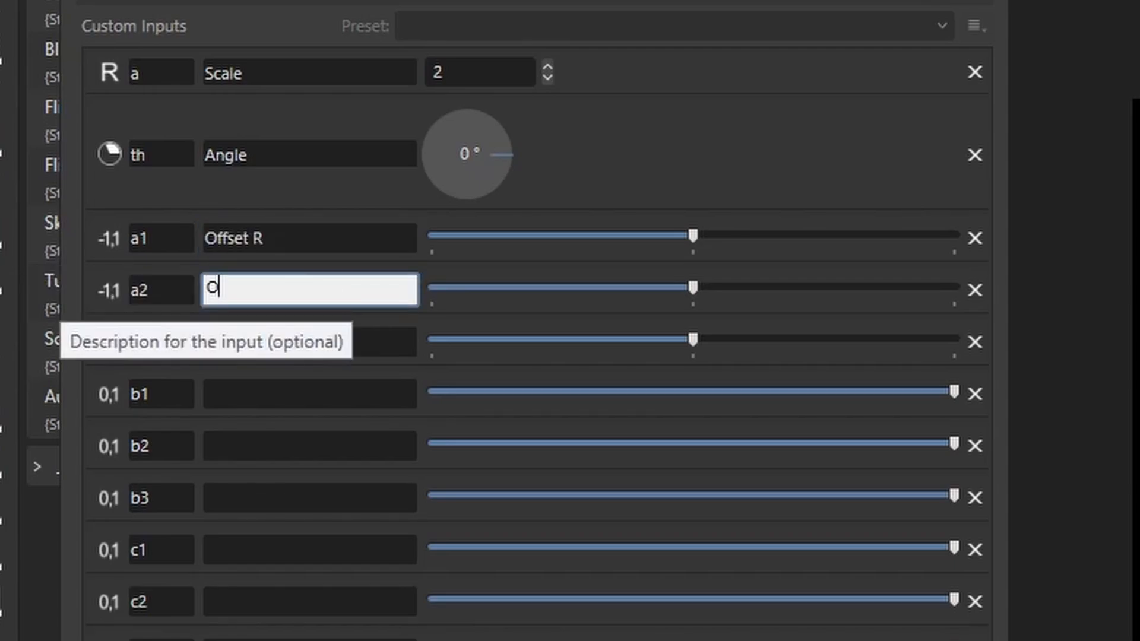
{"action": "type", "text": "ffset G"}
{"action": "left_click", "coordinate": [330, 355]}
{"action": "type", "text": "Off"}
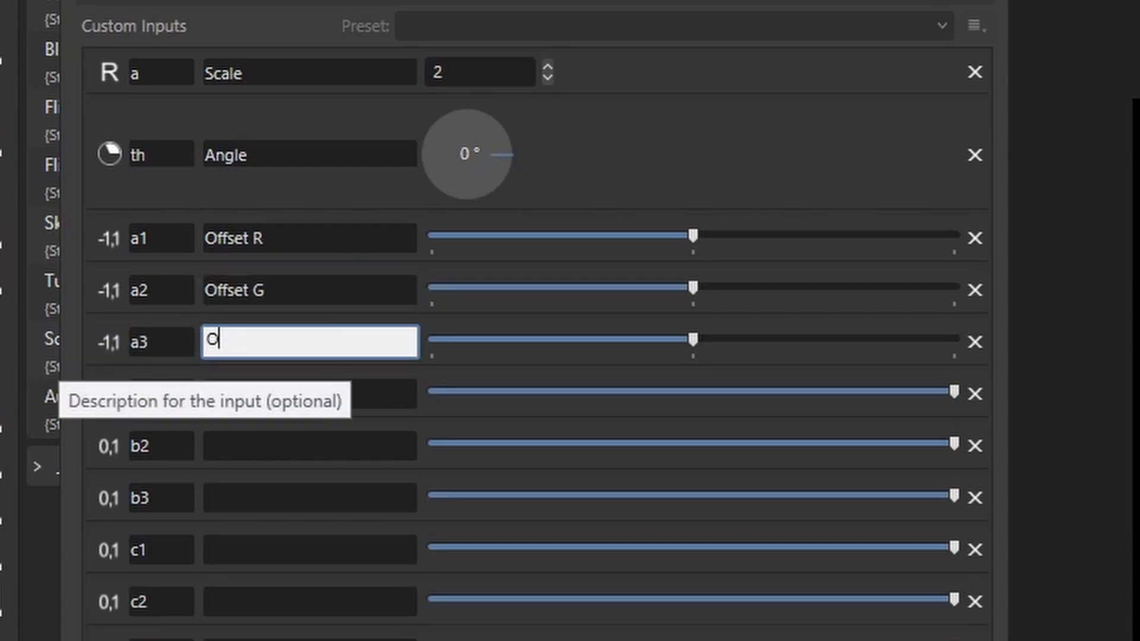
{"action": "type", "text": "set B"}
- Describe the inputs b1, b2 and b3 as Contrast R, Contrast G and Contrast B
{"action": "left_click", "coordinate": [299, 397]}
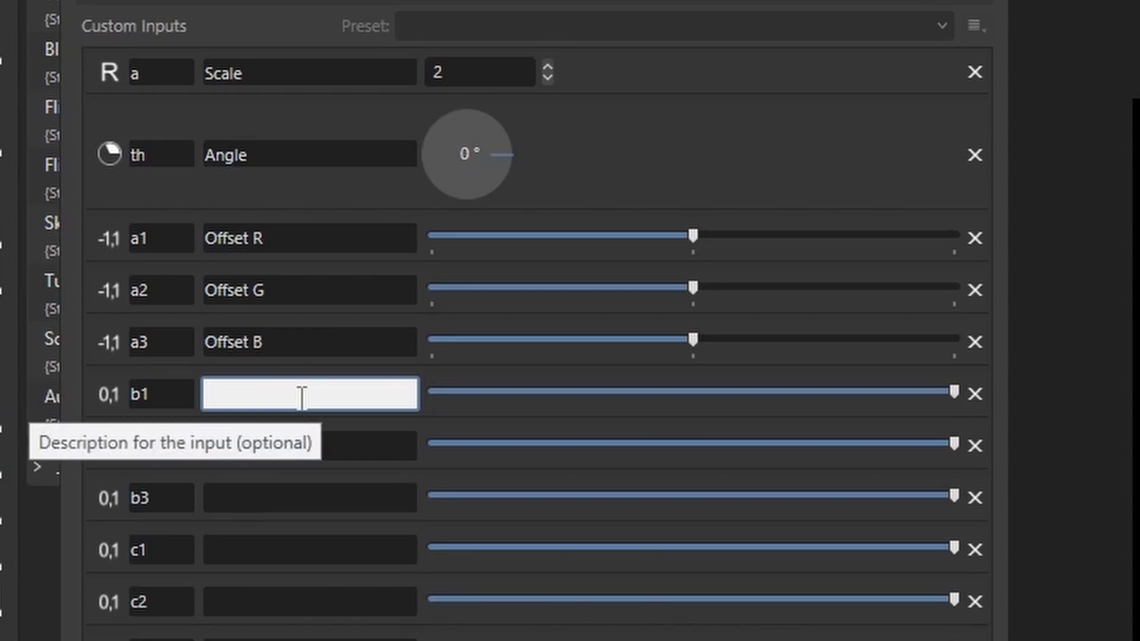
{"action": "type", "text": "Contrast R"}
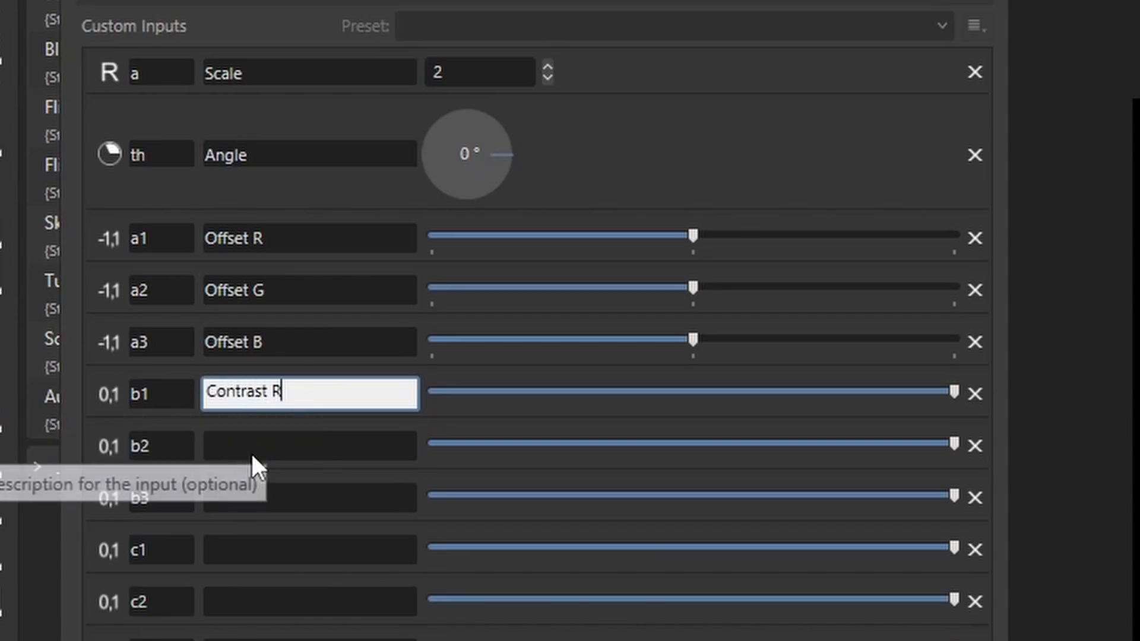
{"action": "left_click", "coordinate": [252, 452]}
{"action": "type", "text": "Contrast G"}
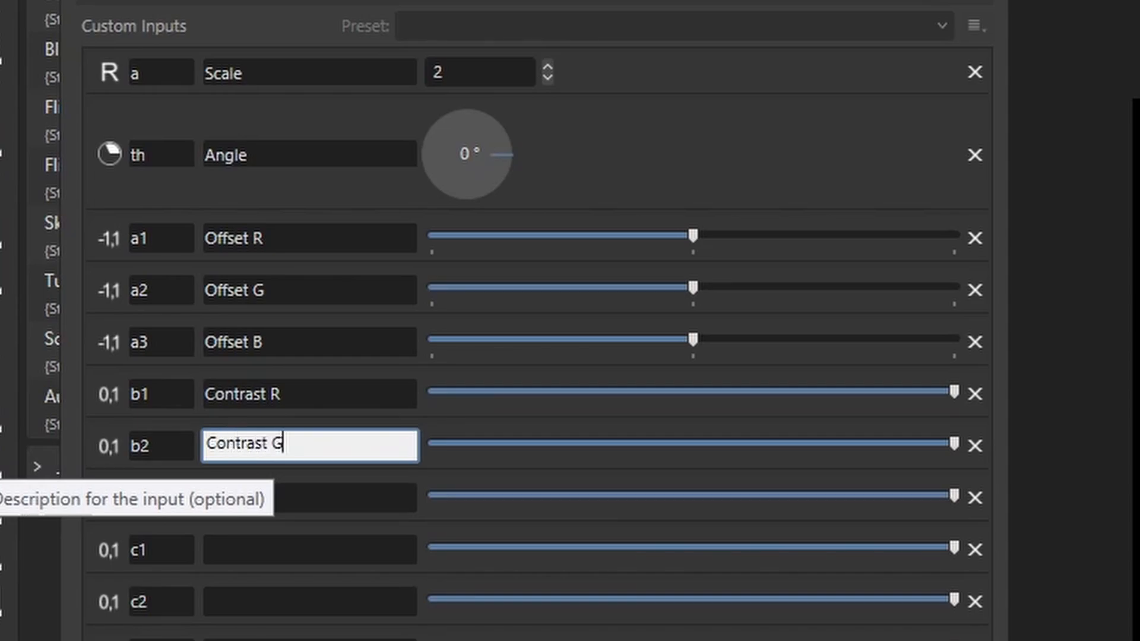
{"action": "left_click", "coordinate": [247, 502]}
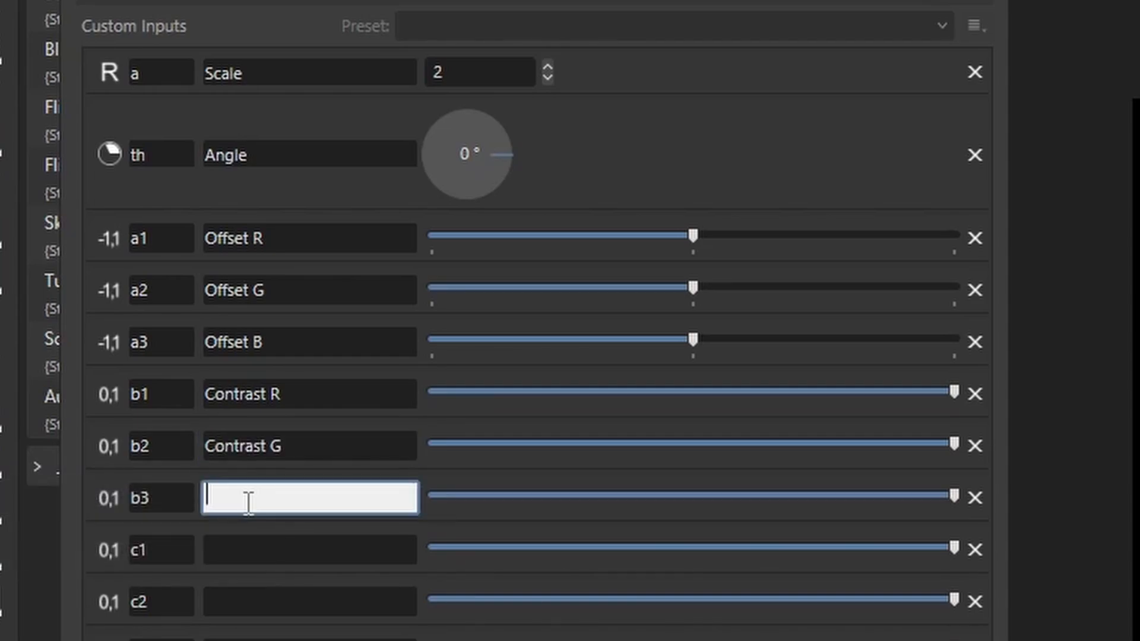
{"action": "type", "text": "Contrast "}
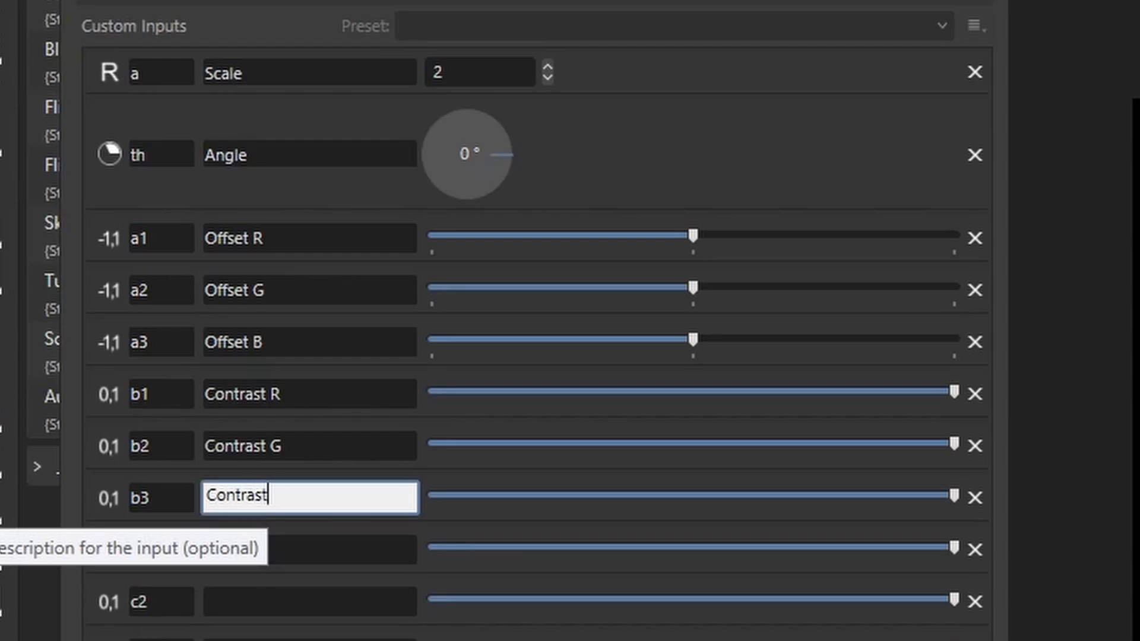
{"action": "type", "text": "B"}
{"action": "key", "text": "Tab"}
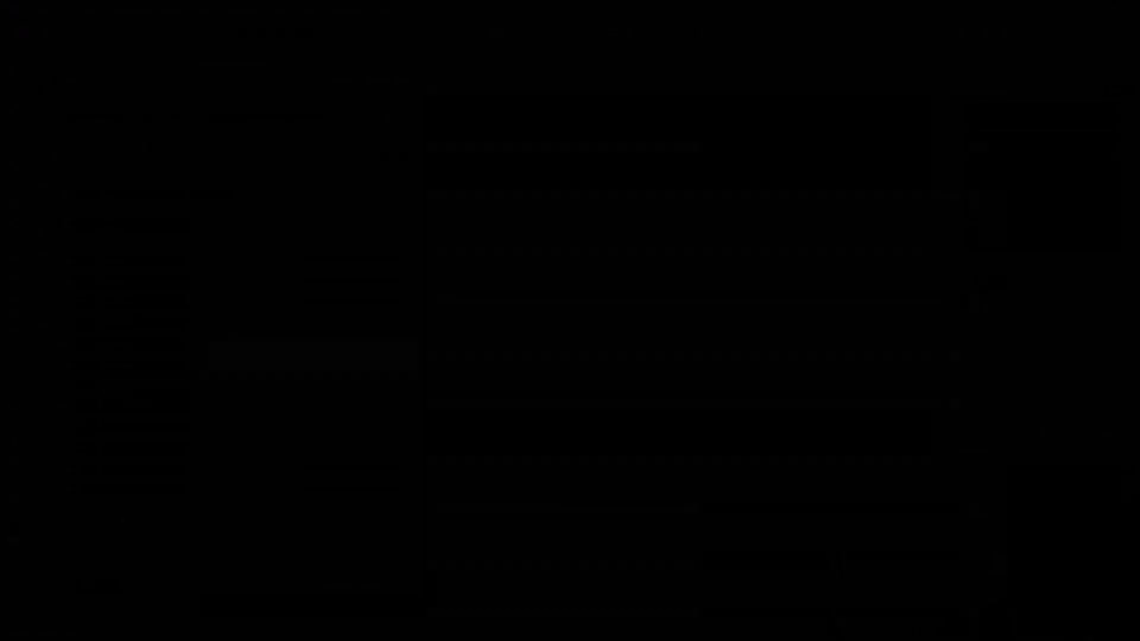
- Describe the inputs c1, c2 and c3 as Frequency R, Frequency G and Frequency B
{"action": "type", "text": "Frequ"}
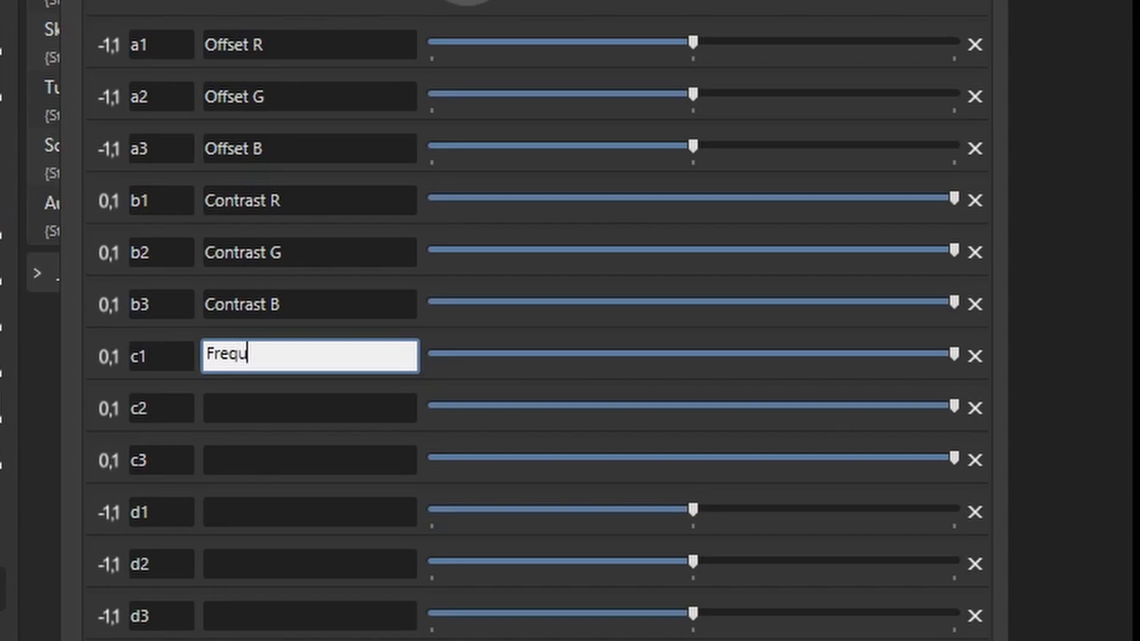
{"action": "type", "text": "ency R"}
{"action": "left_click", "coordinate": [279, 410]}
{"action": "type", "text": "Fre"}
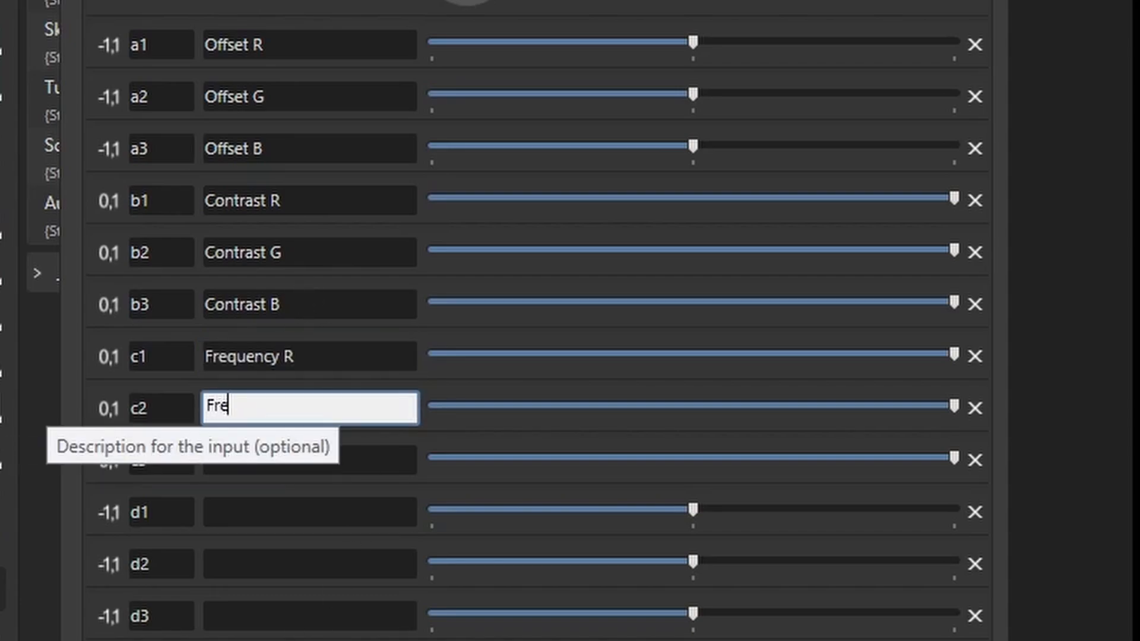
{"action": "type", "text": "quency G"}
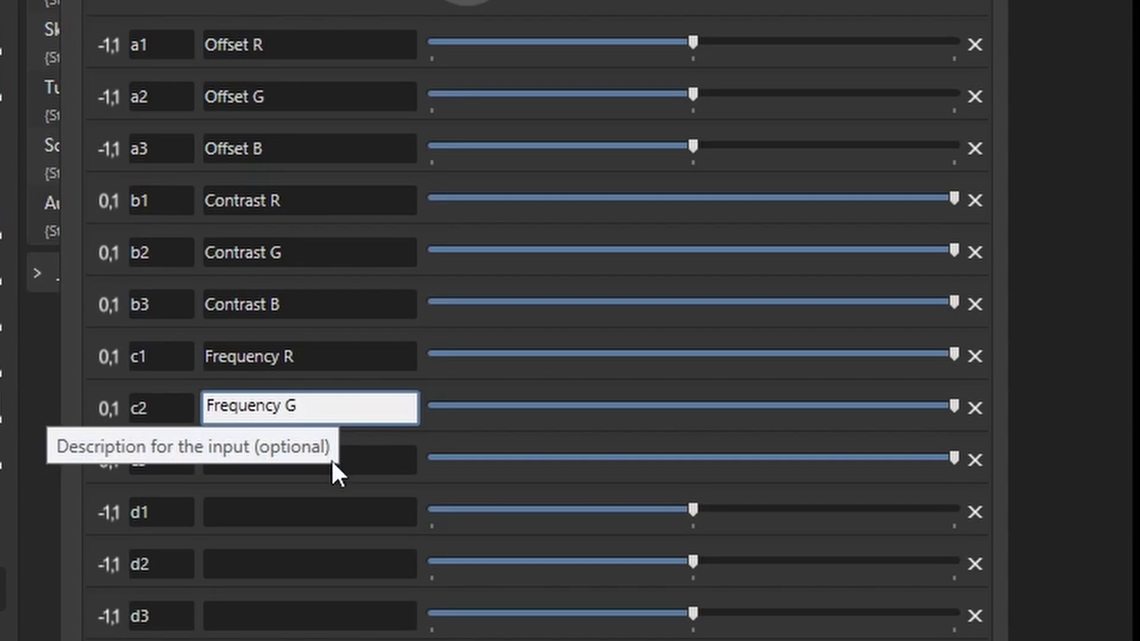
{"action": "left_click", "coordinate": [332, 460]}
{"action": "type", "text": "Fr"}
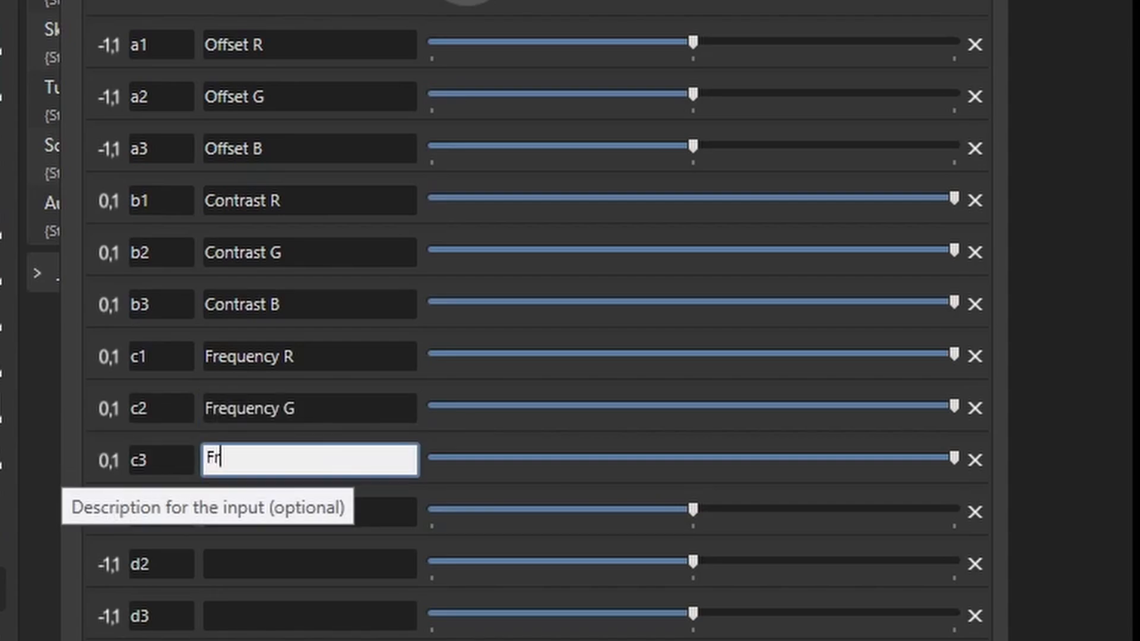
{"action": "type", "text": "equency B"}
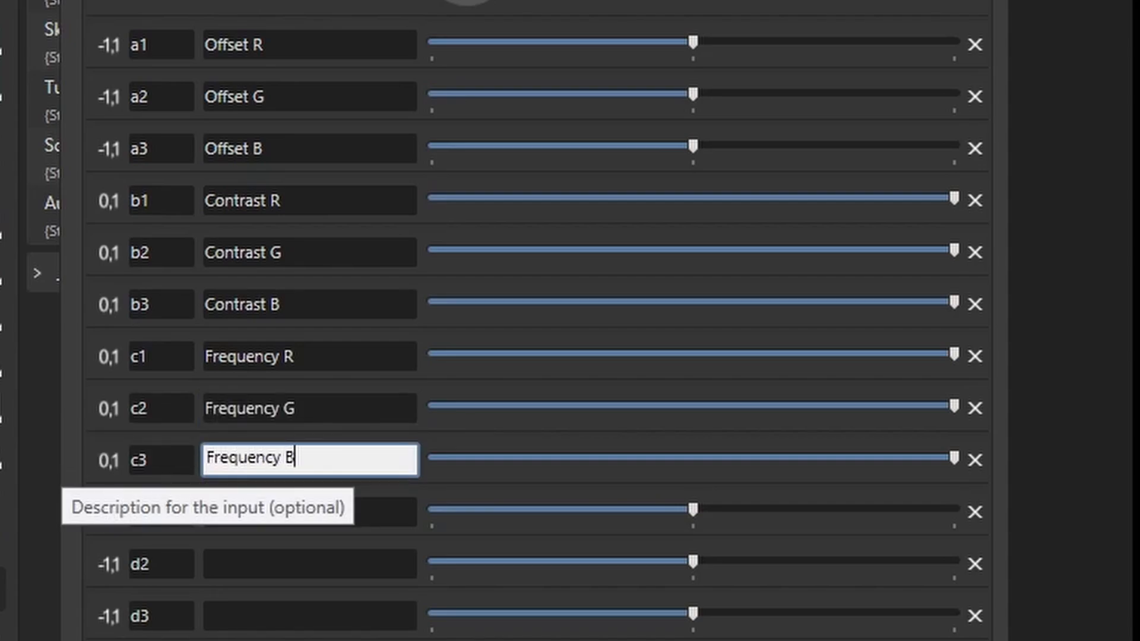
- Describe the inputs d1, d2 and d3 as Phase R, Phase G and Phase B
{"action": "left_click", "coordinate": [240, 513]}
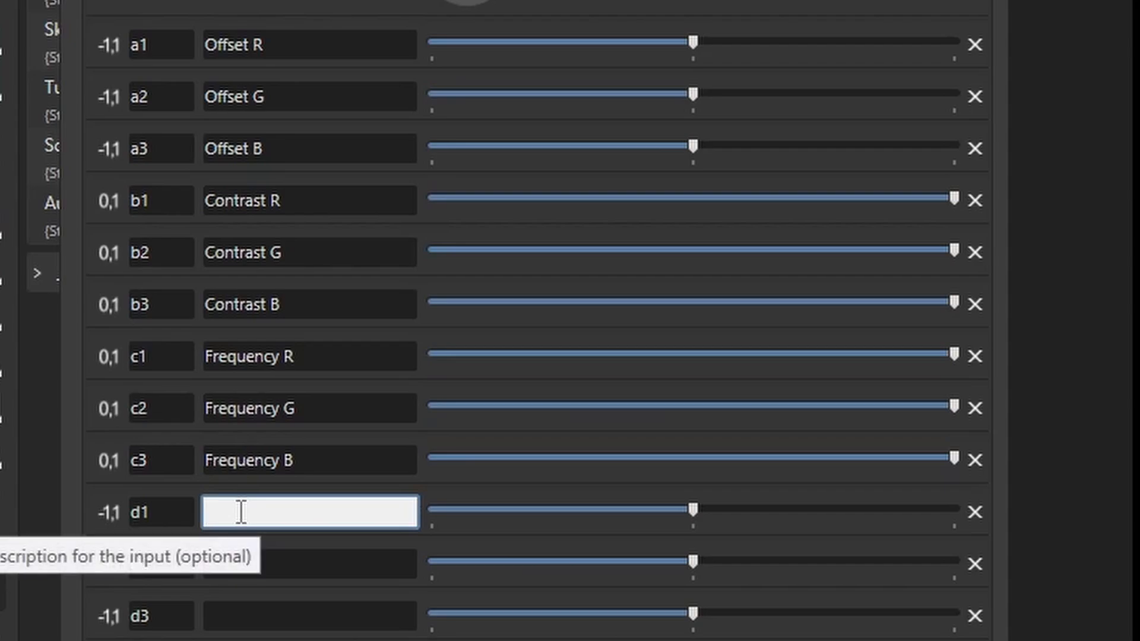
{"action": "type", "text": "Phase R"}
{"action": "left_click", "coordinate": [275, 556]}
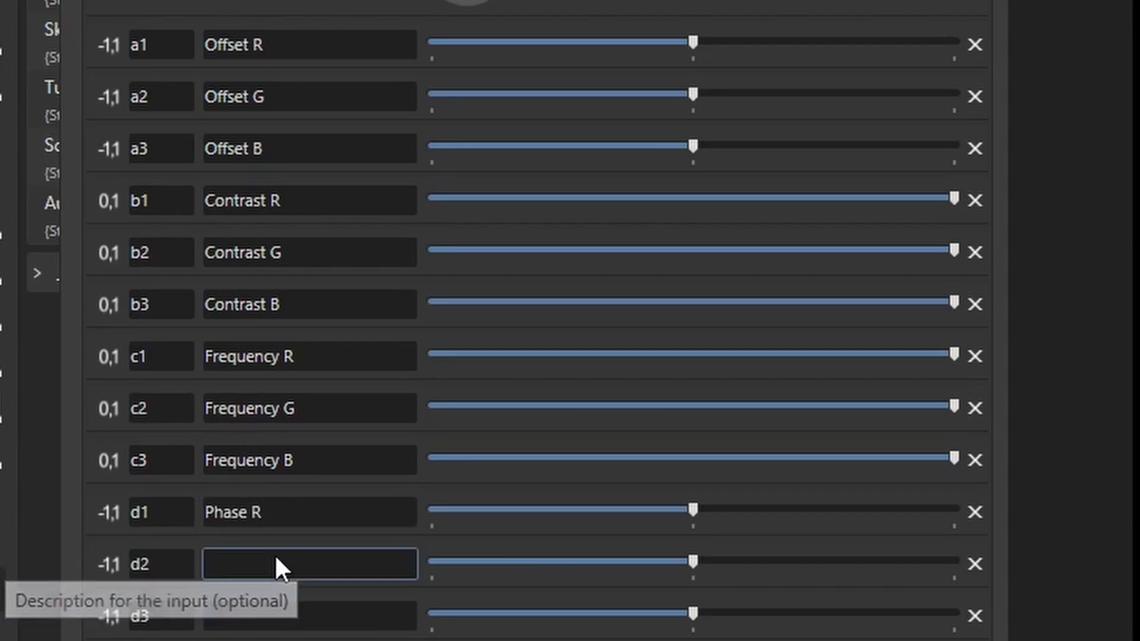
{"action": "type", "text": "Phase G"}
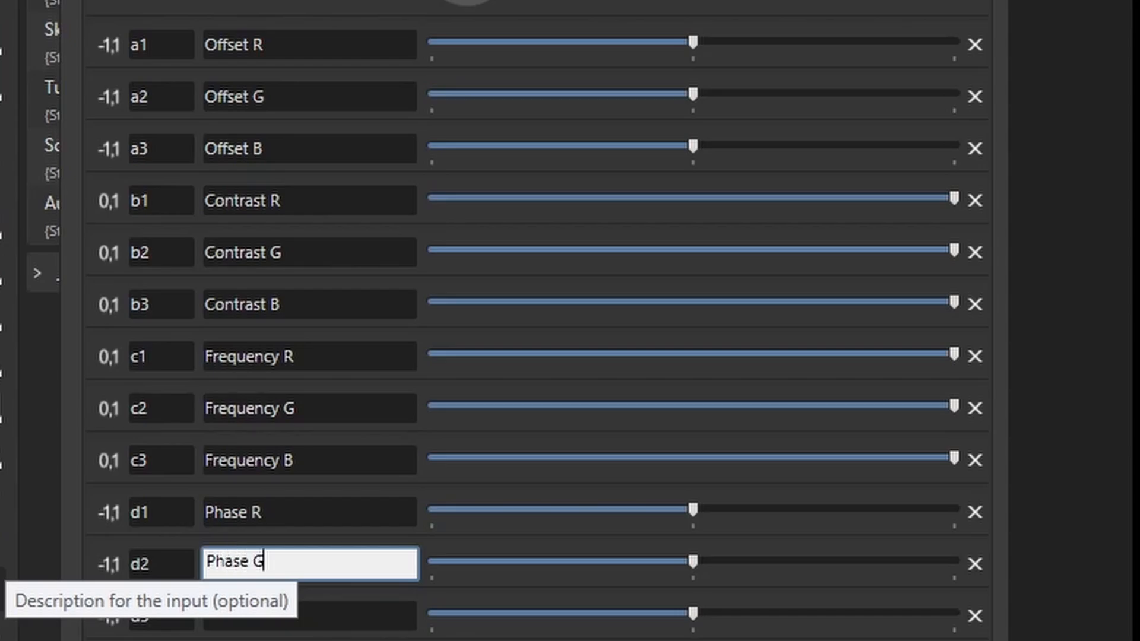
{"action": "left_click", "coordinate": [307, 618]}
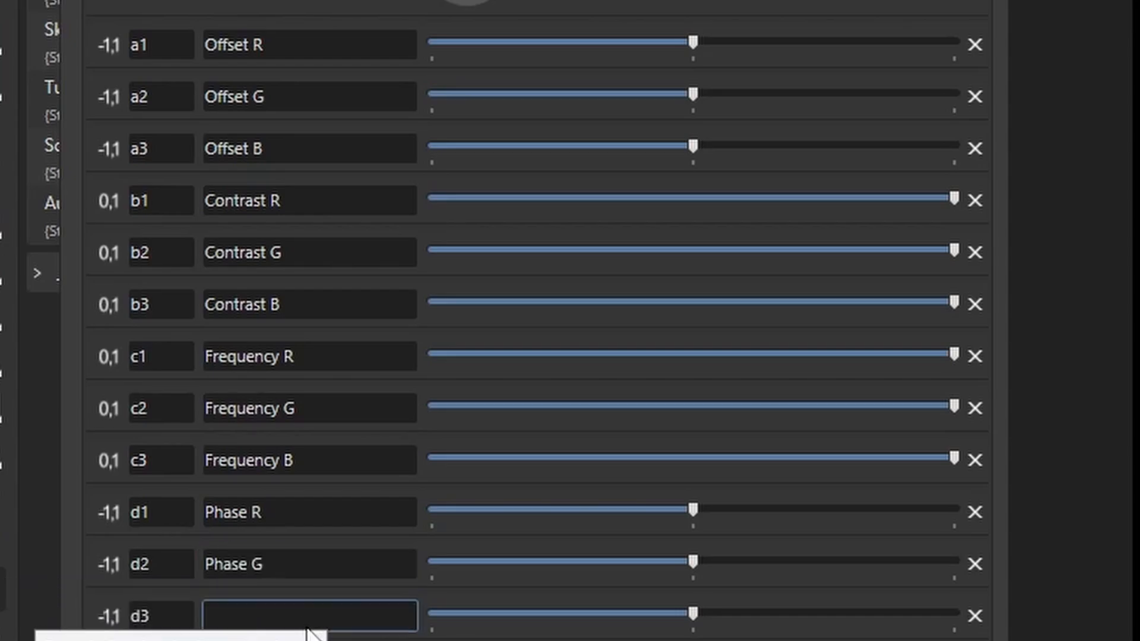
{"action": "type", "text": "Phase B"}
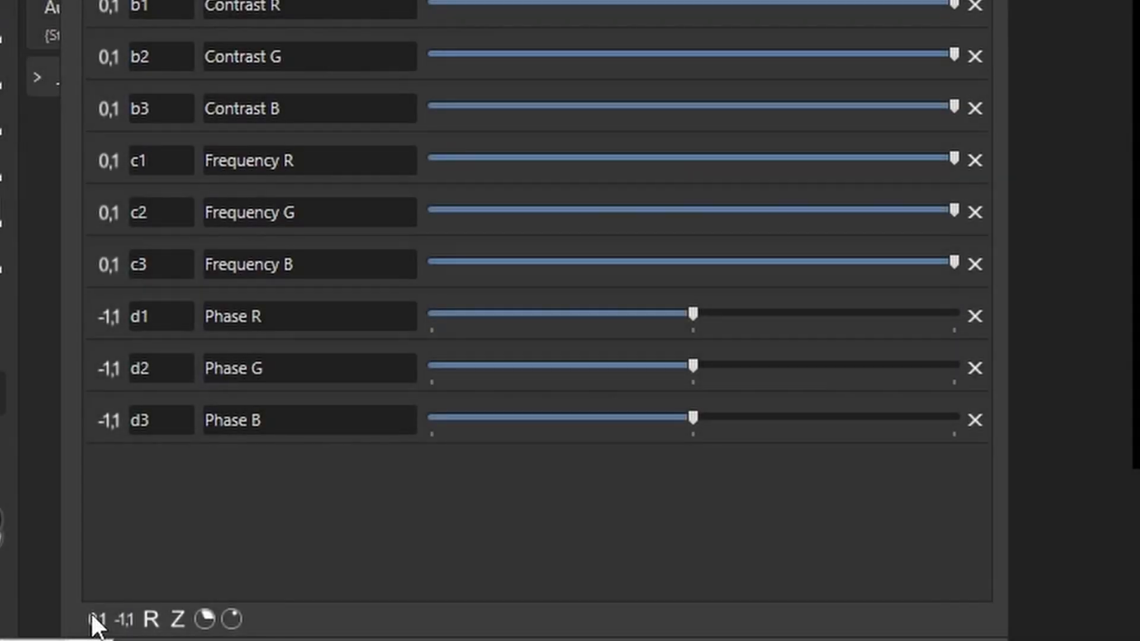
- Add a 0 to 1 custom input b described as Stretch and set it to 0
{"action": "left_click", "coordinate": [94, 619]}
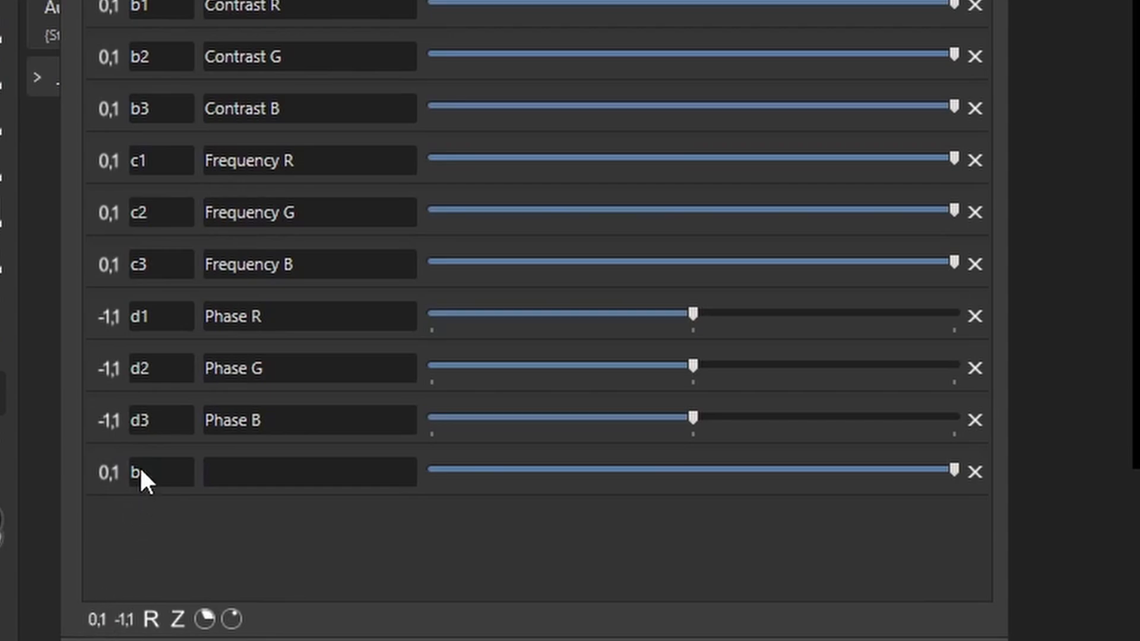
{"action": "left_click", "coordinate": [217, 479]}
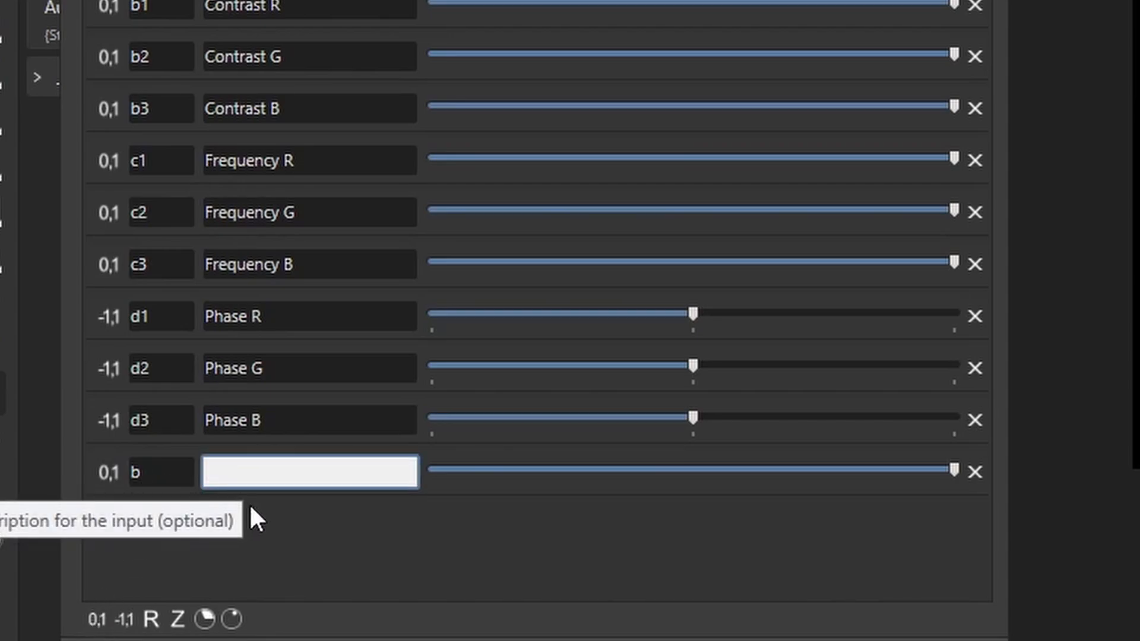
{"action": "type", "text": "Stretch"}
{"action": "left_click", "coordinate": [483, 550]}
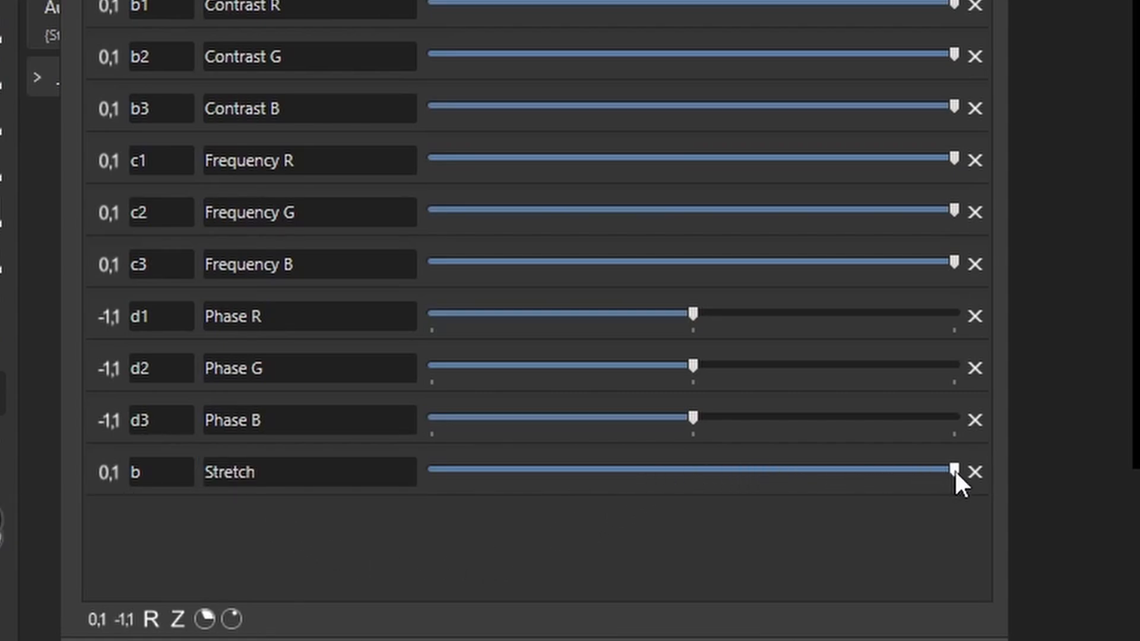
{"action": "left_click_drag", "start_coordinate": [954, 469], "coordinate": [540, 471]}
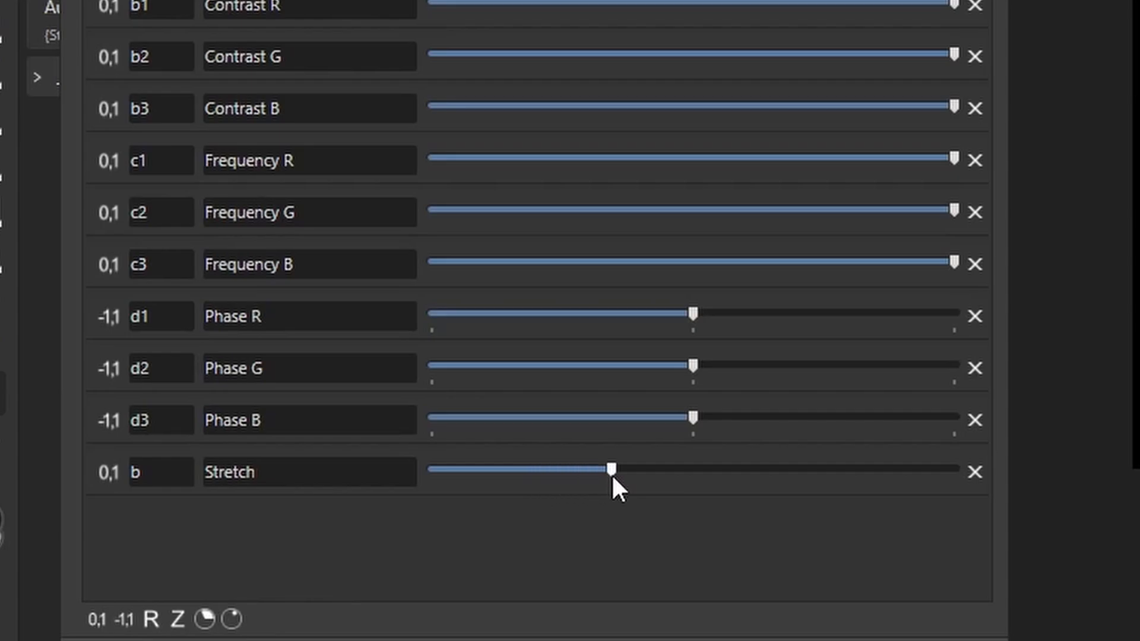
{"action": "left_click_drag", "start_coordinate": [612, 474], "coordinate": [415, 473]}
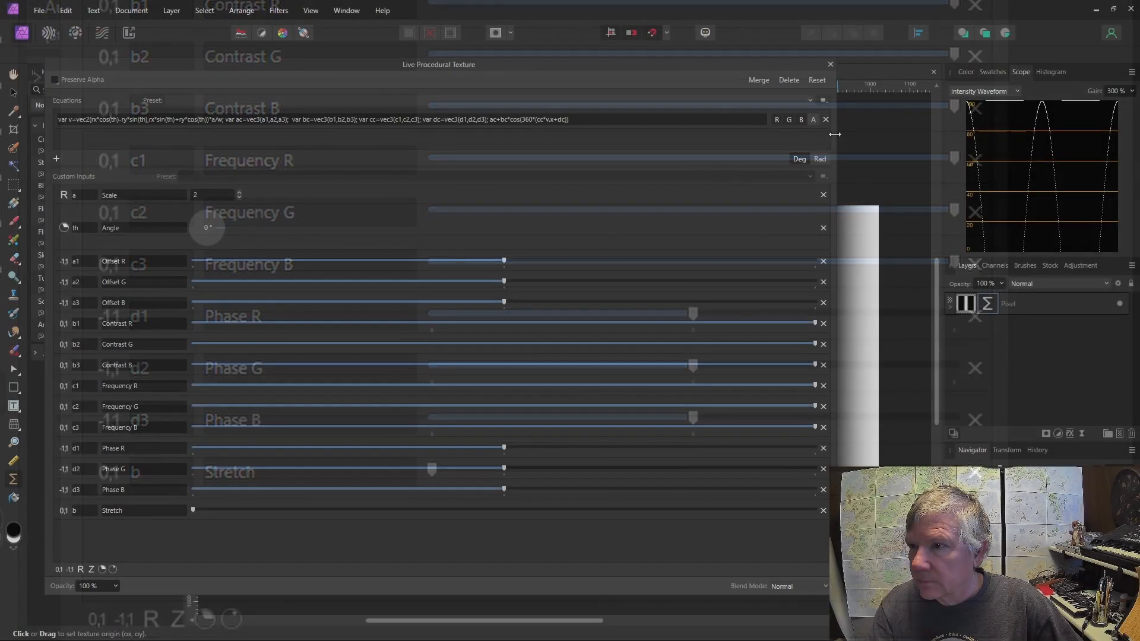
- Uncover the canvas, set the texture origin at the image centre and try out the RGB offsets
{"action": "left_click_drag", "start_coordinate": [834, 135], "coordinate": [422, 135]}
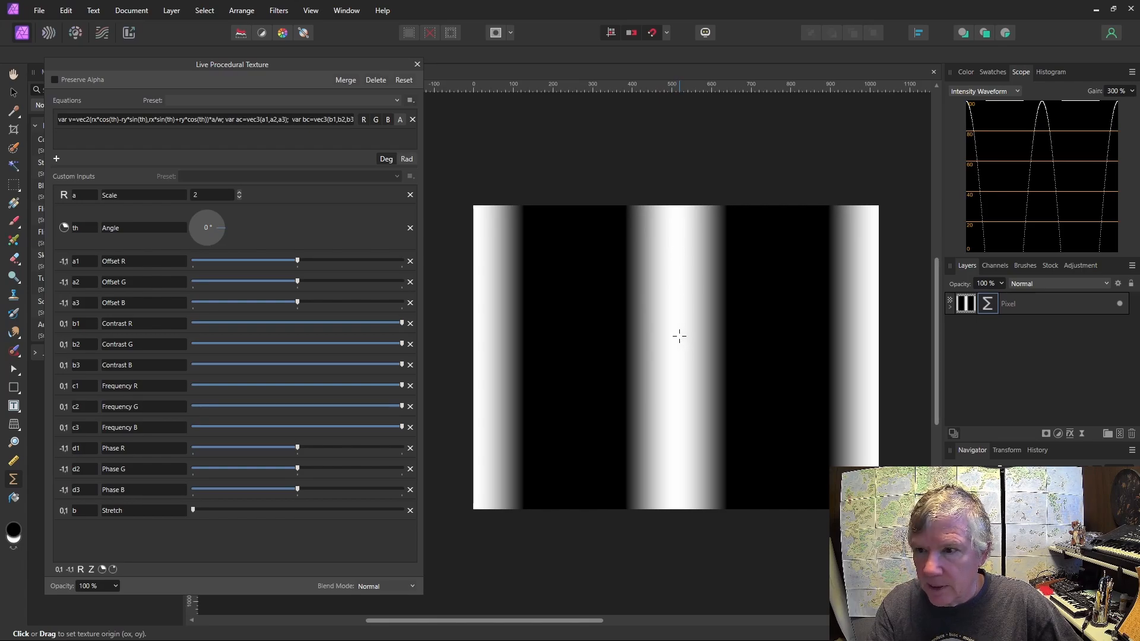
{"action": "left_click", "coordinate": [679, 336]}
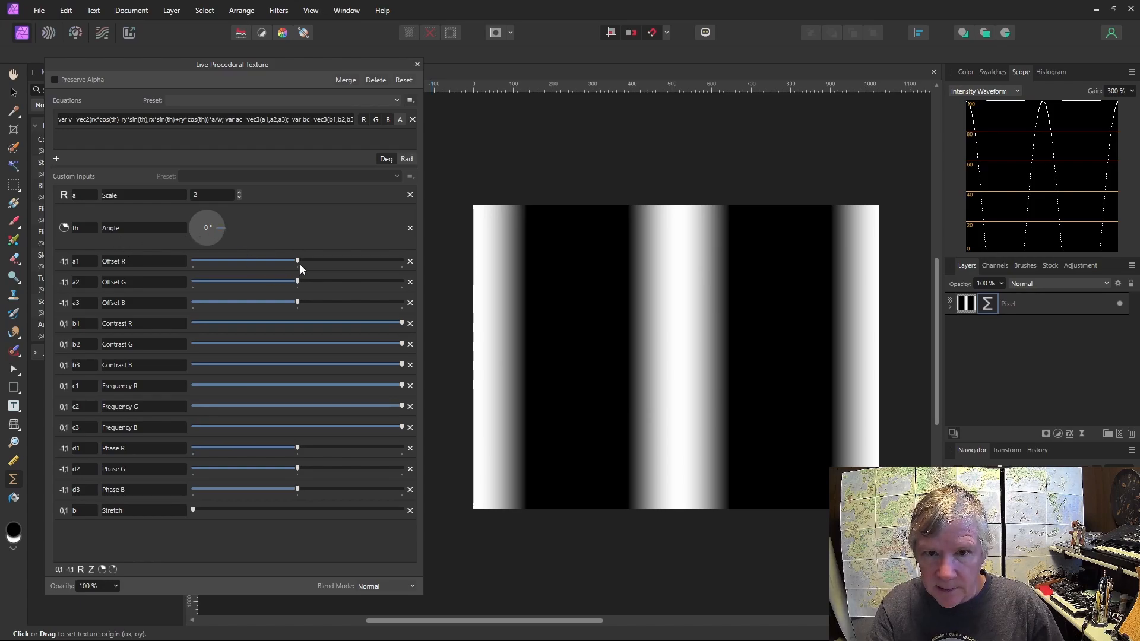
{"action": "left_click_drag", "start_coordinate": [297, 261], "coordinate": [248, 263]}
{"action": "left_click_drag", "start_coordinate": [224, 260], "coordinate": [287, 303]}
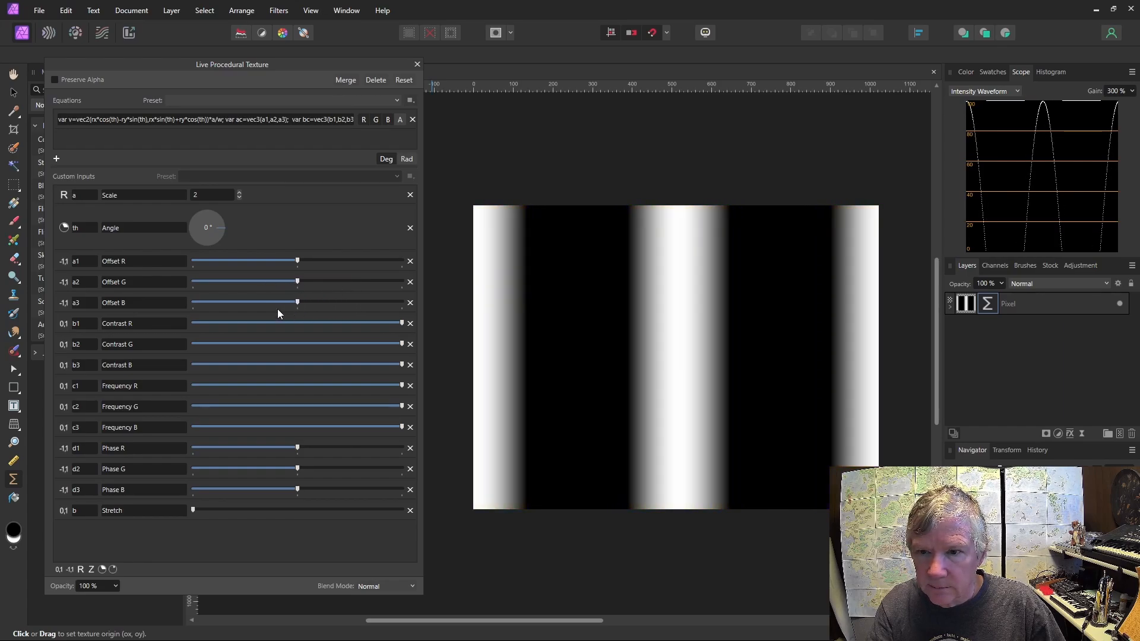
- Lower Contrast R, G and B to about 0.85, 0.6 and 0.35, reduce the RGB frequencies and raise the RGB phases
{"action": "left_click_drag", "start_coordinate": [402, 324], "coordinate": [321, 344]}
{"action": "left_click_drag", "start_coordinate": [402, 365], "coordinate": [265, 366]}
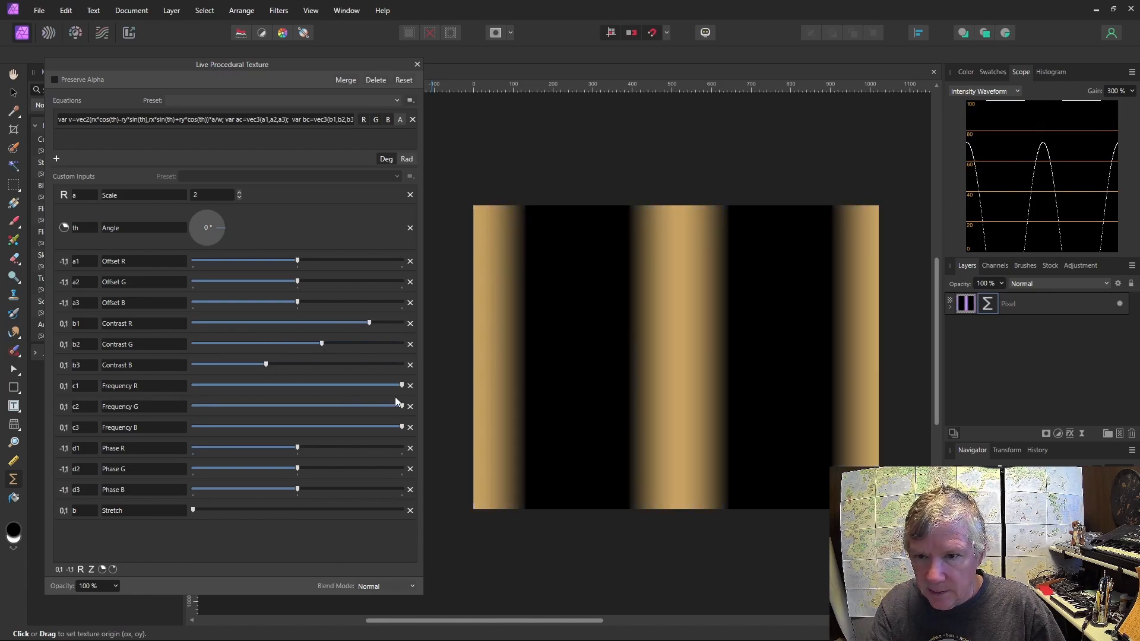
{"action": "left_click_drag", "start_coordinate": [402, 386], "coordinate": [318, 387]}
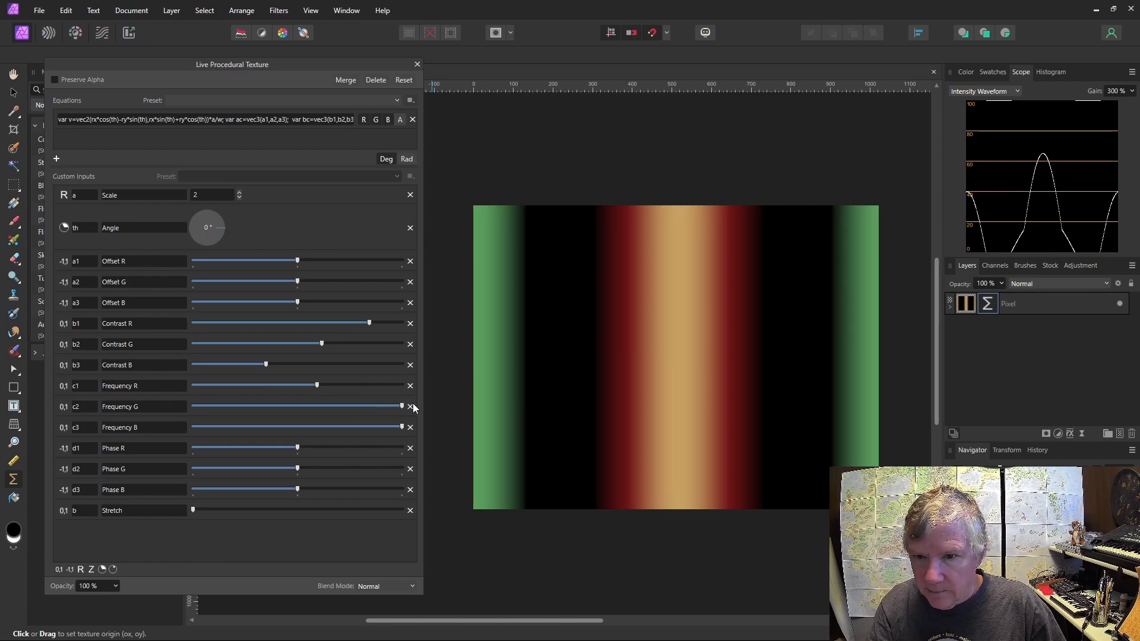
{"action": "left_click_drag", "start_coordinate": [402, 406], "coordinate": [318, 491]}
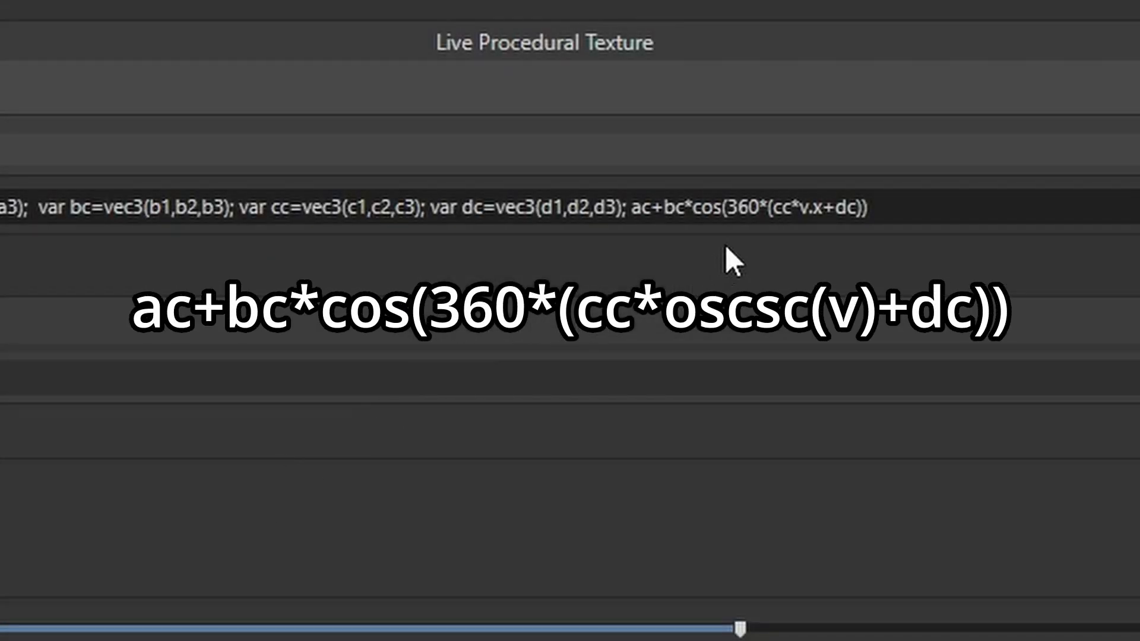
- Replace v.x with oscsc(v) in the equation's cosine term and set the Scale input to 10
{"action": "left_click", "coordinate": [813, 215]}
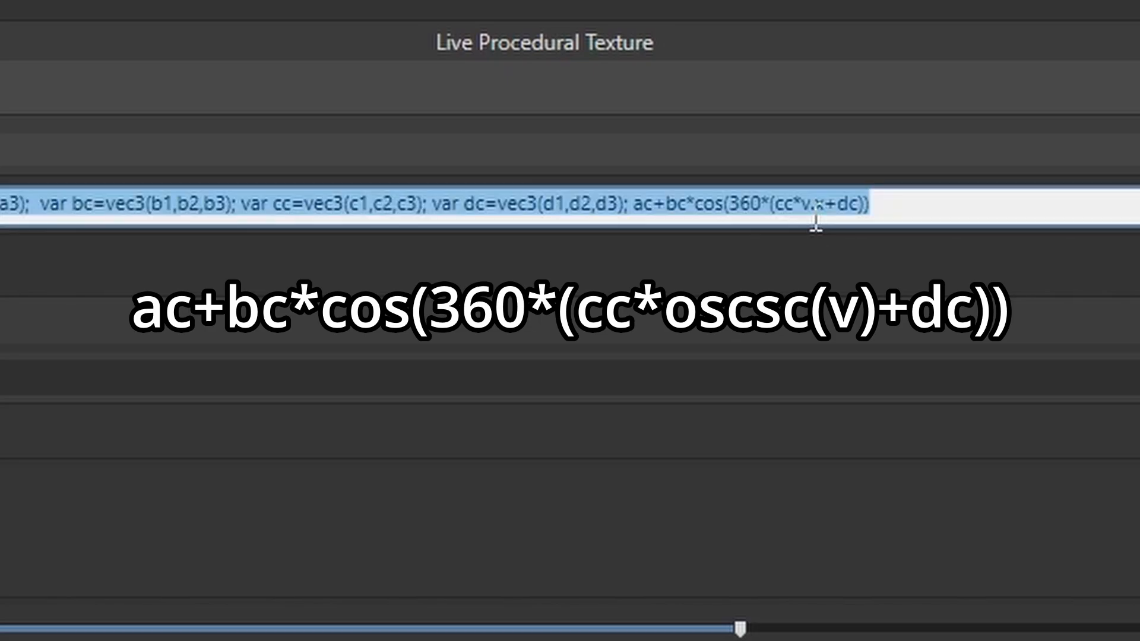
{"action": "left_click", "coordinate": [826, 212]}
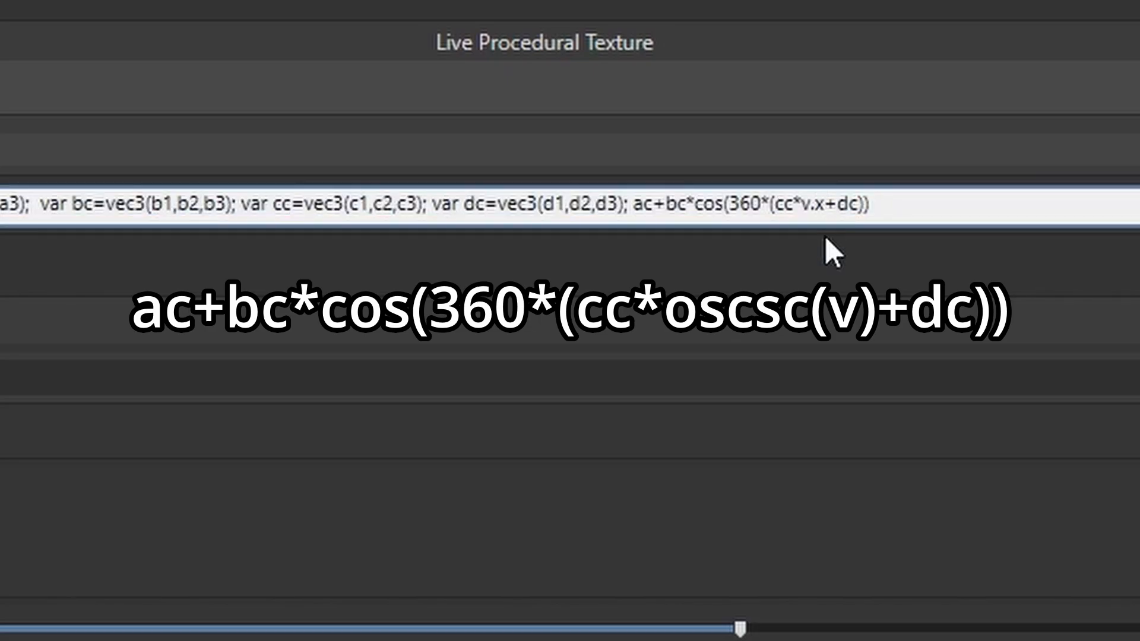
{"action": "key", "text": "BackSpace"}
{"action": "key", "text": "BackSpace"}
{"action": "key", "text": "BackSpace"}
{"action": "type", "text": "os"}
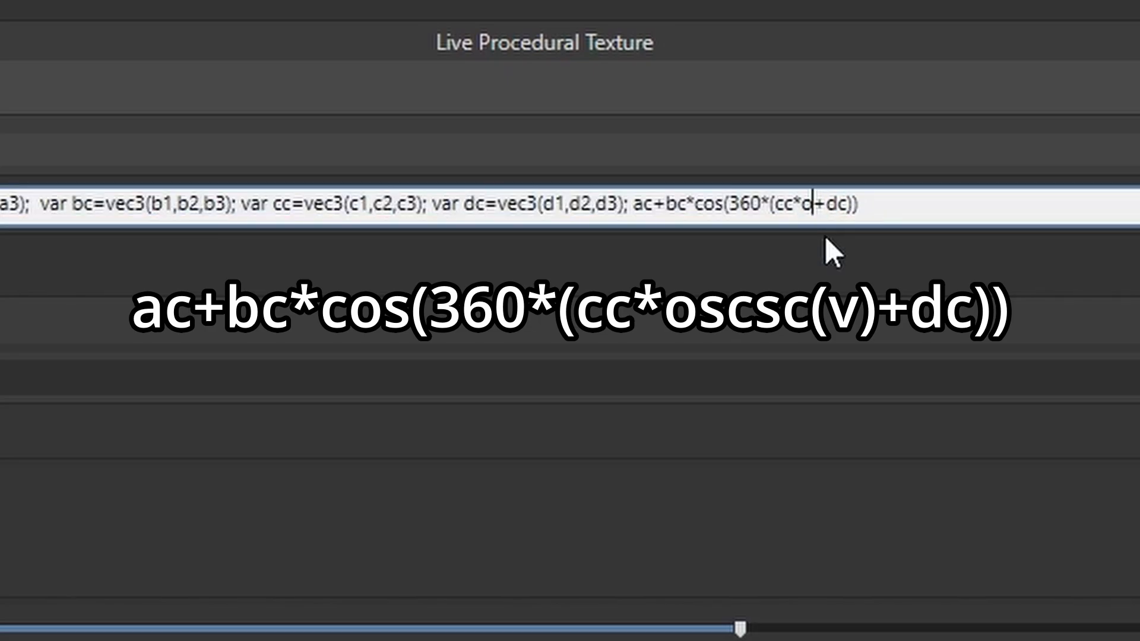
{"action": "type", "text": "csc"}
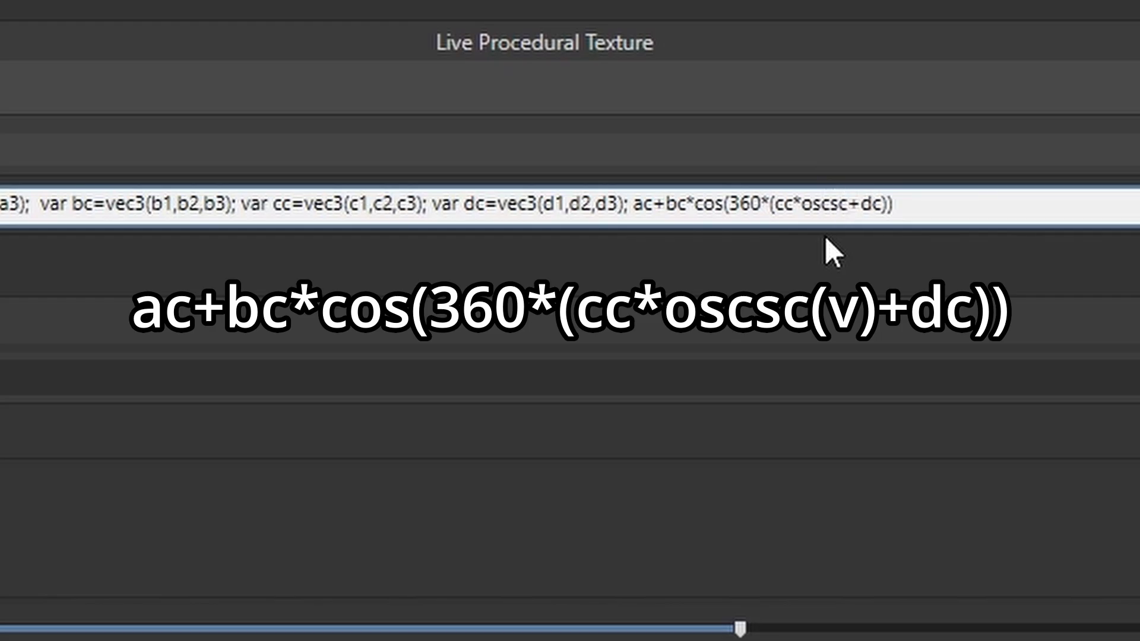
{"action": "type", "text": "(v)"}
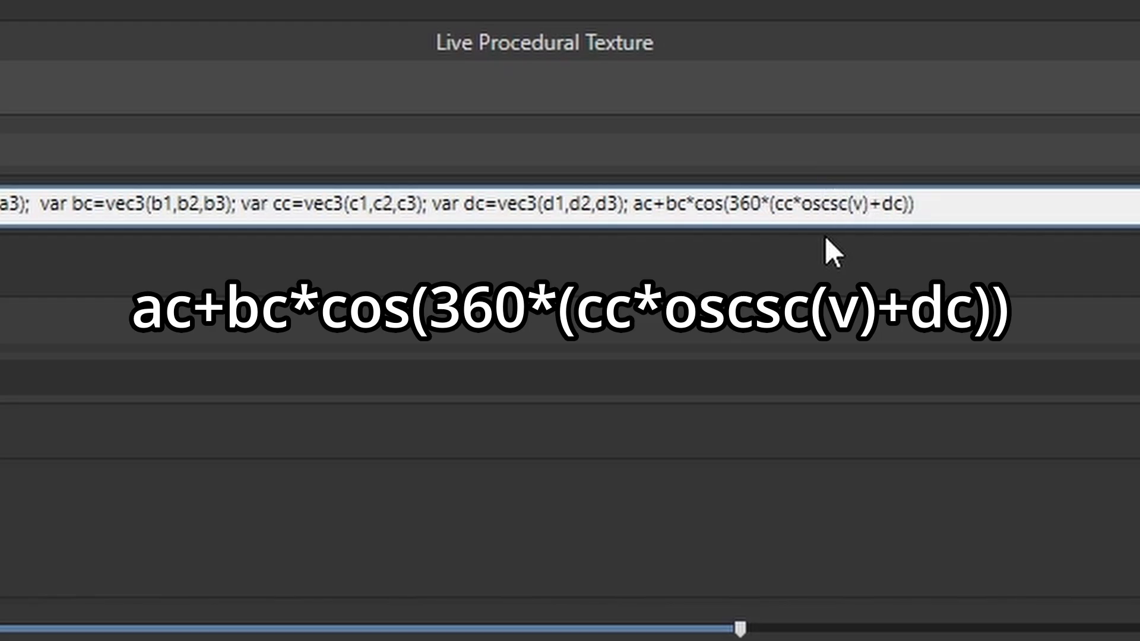
{"action": "key", "text": "Return"}
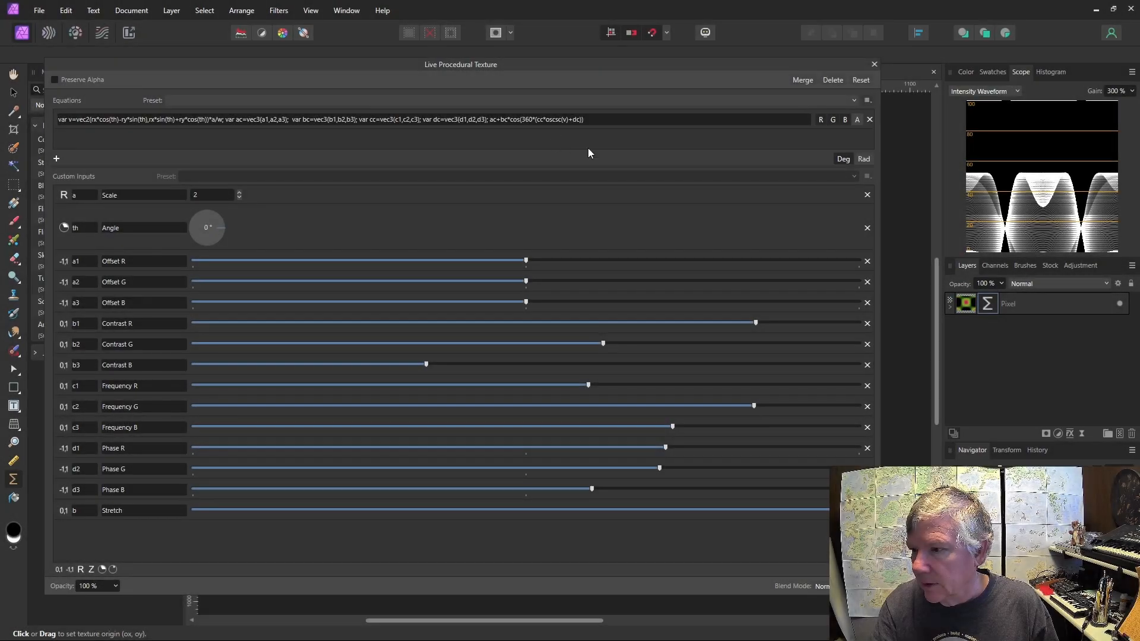
{"action": "left_click_drag", "start_coordinate": [880, 134], "coordinate": [423, 134]}
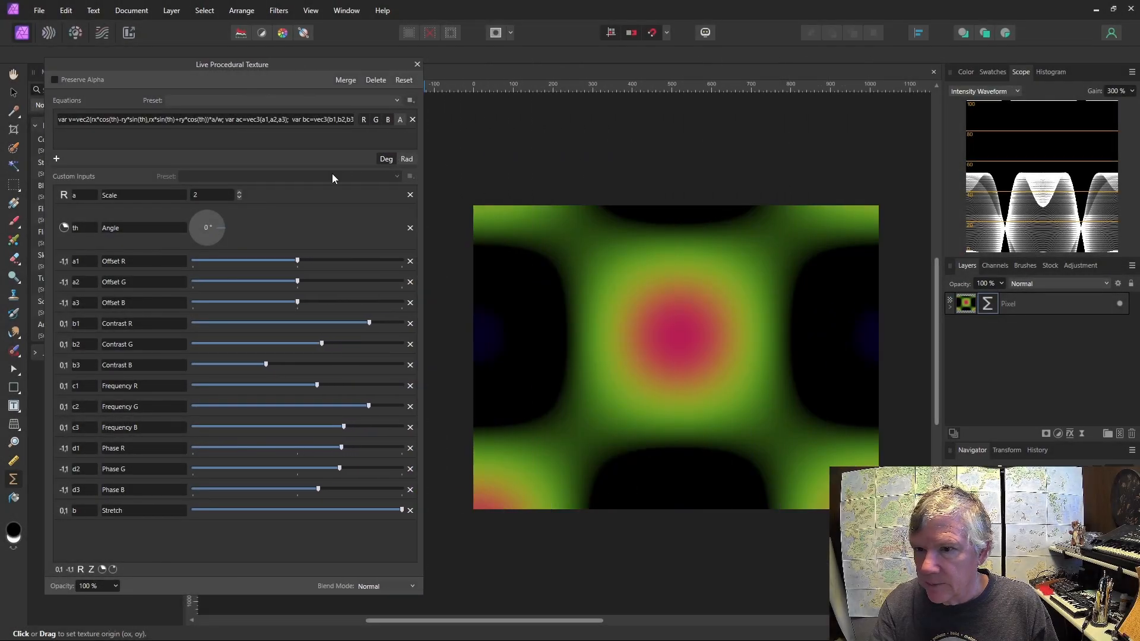
{"action": "scroll", "coordinate": [239, 193], "scroll_direction": "up", "scroll_amount": 8}
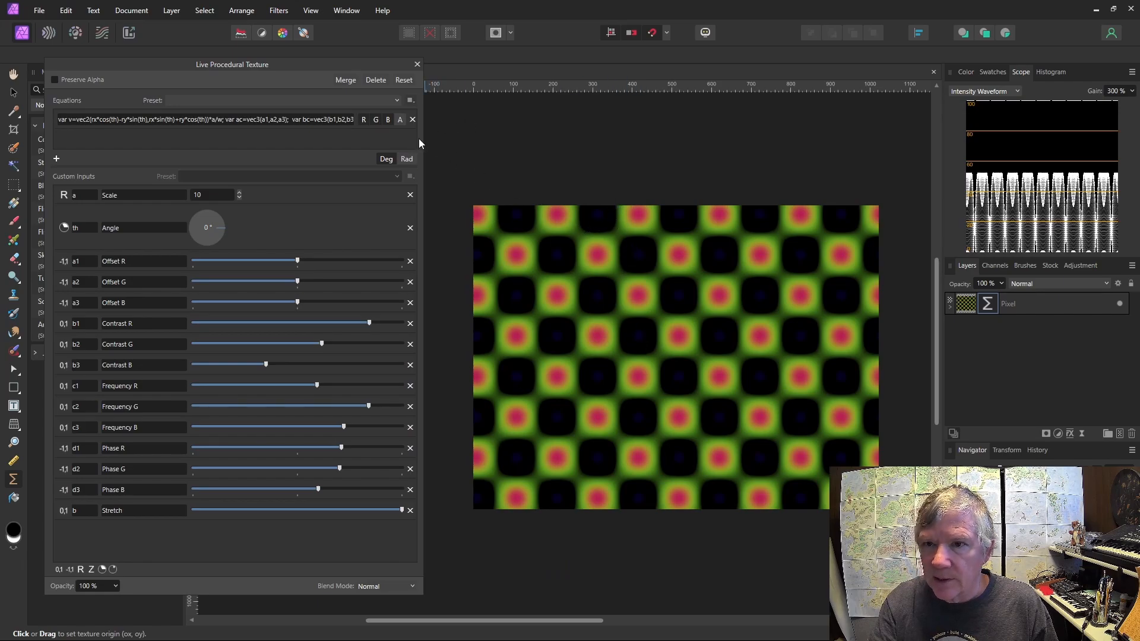
- Change the argument of oscsc in the equation to v.x,b*v.y so the Stretch input scales the y component
{"action": "left_click_drag", "start_coordinate": [421, 138], "coordinate": [836, 144]}
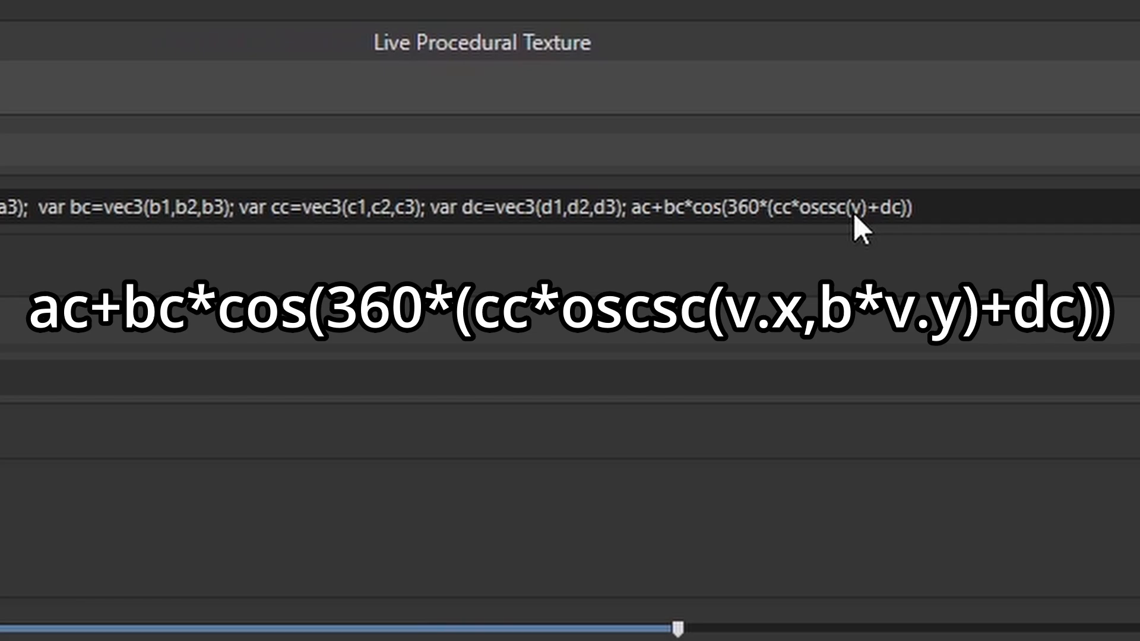
{"action": "left_click", "coordinate": [863, 213]}
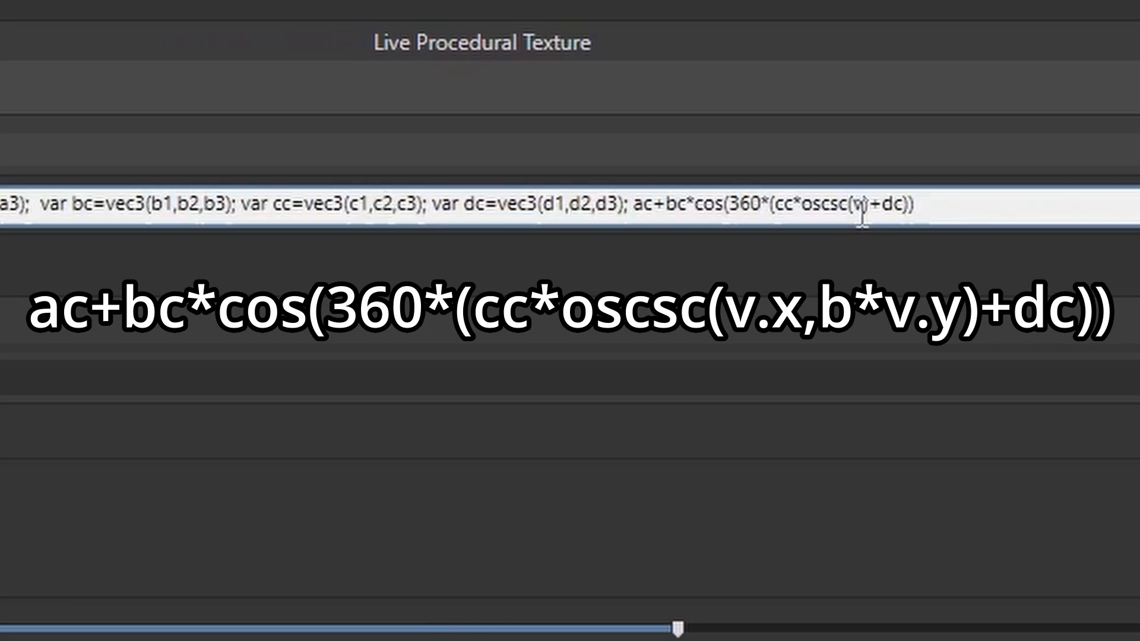
{"action": "left_click", "coordinate": [863, 212]}
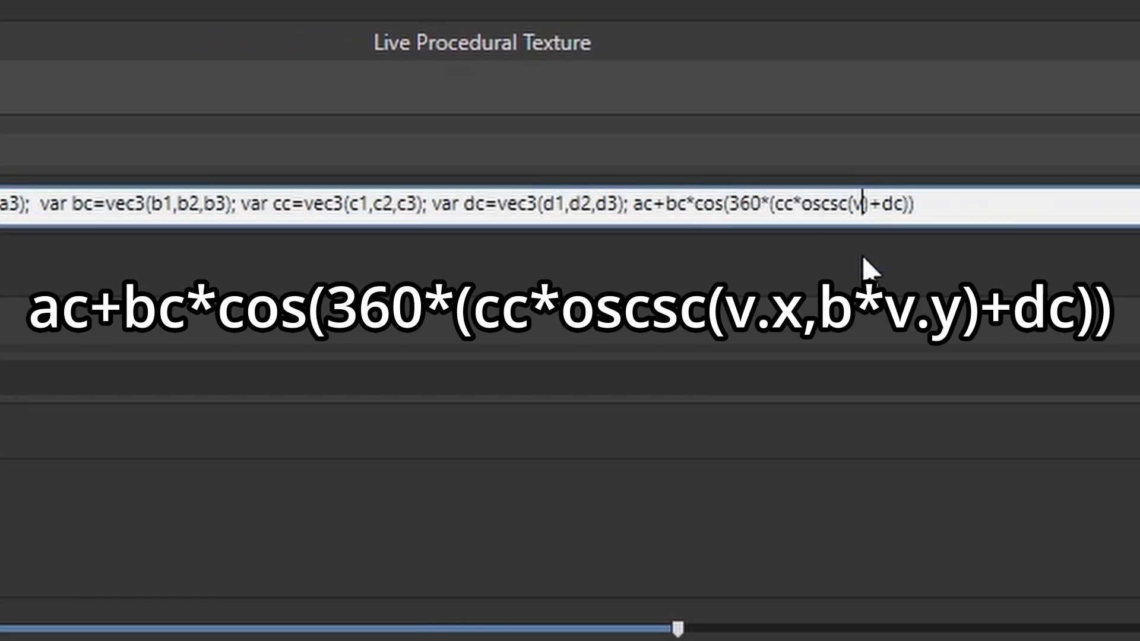
{"action": "type", "text": ".x,v"}
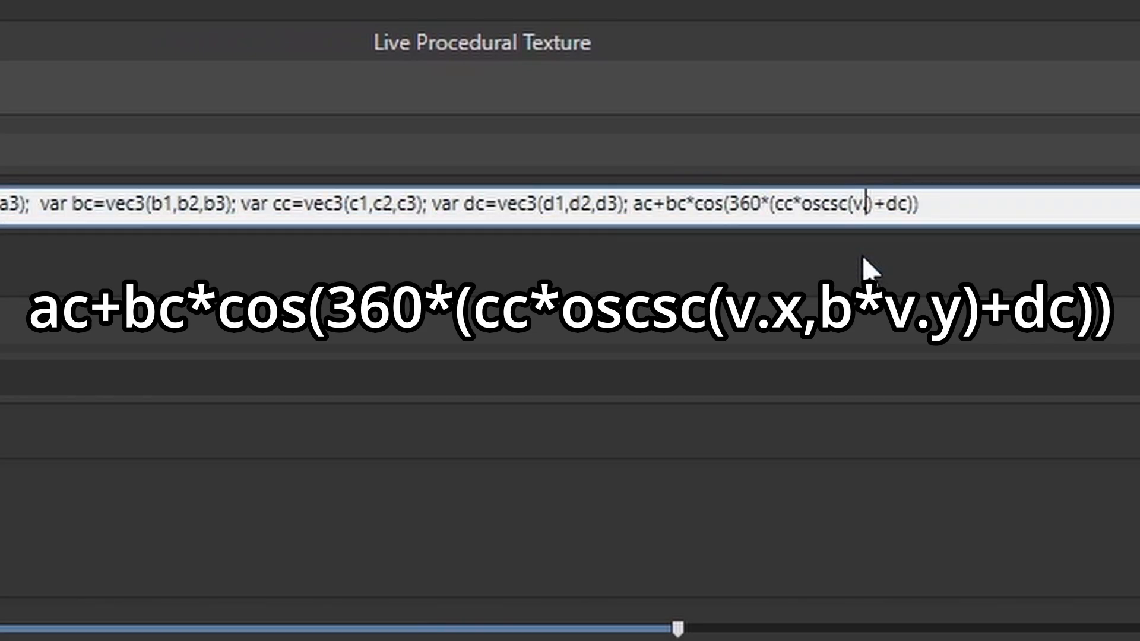
{"action": "type", "text": ".y"}
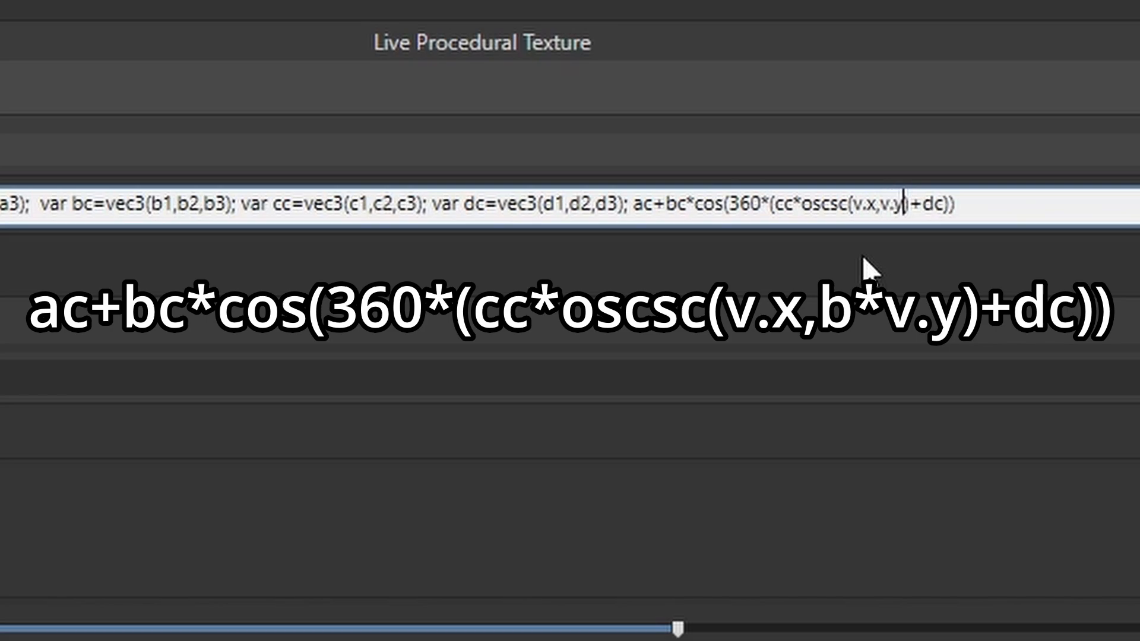
{"action": "key", "text": "Return"}
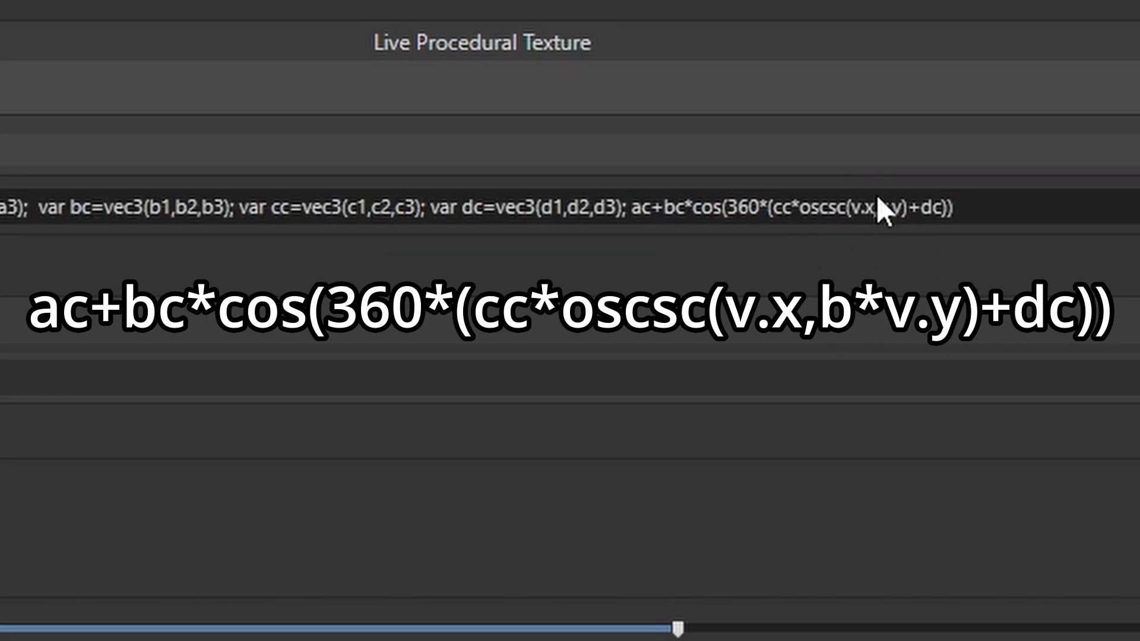
{"action": "left_click", "coordinate": [883, 217]}
{"action": "left_click", "coordinate": [883, 217]}
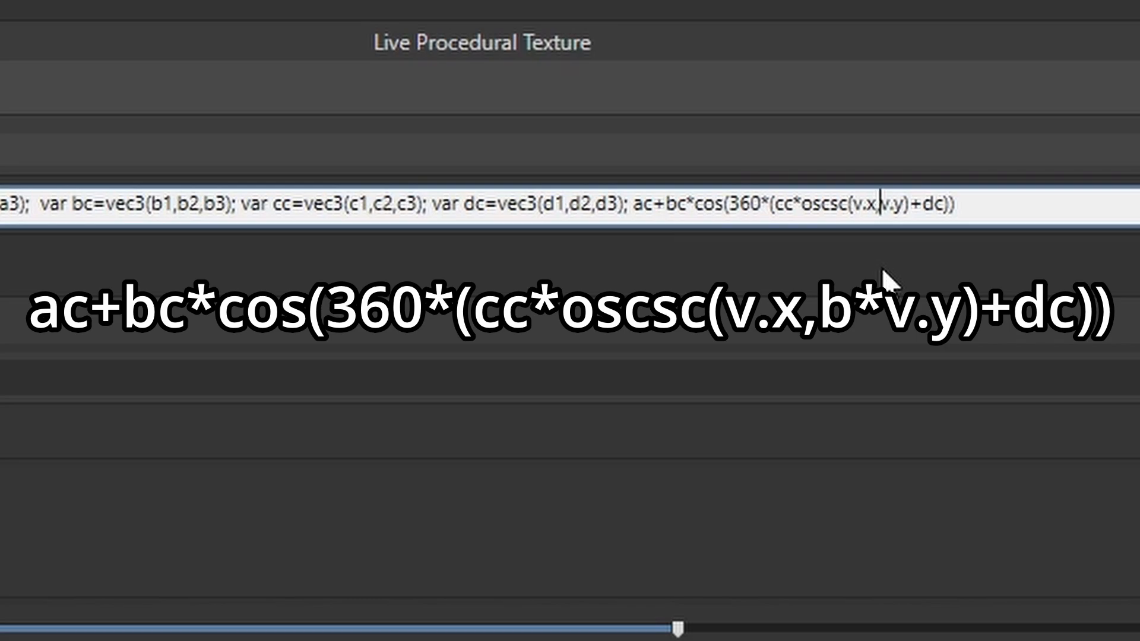
{"action": "type", "text": "b*"}
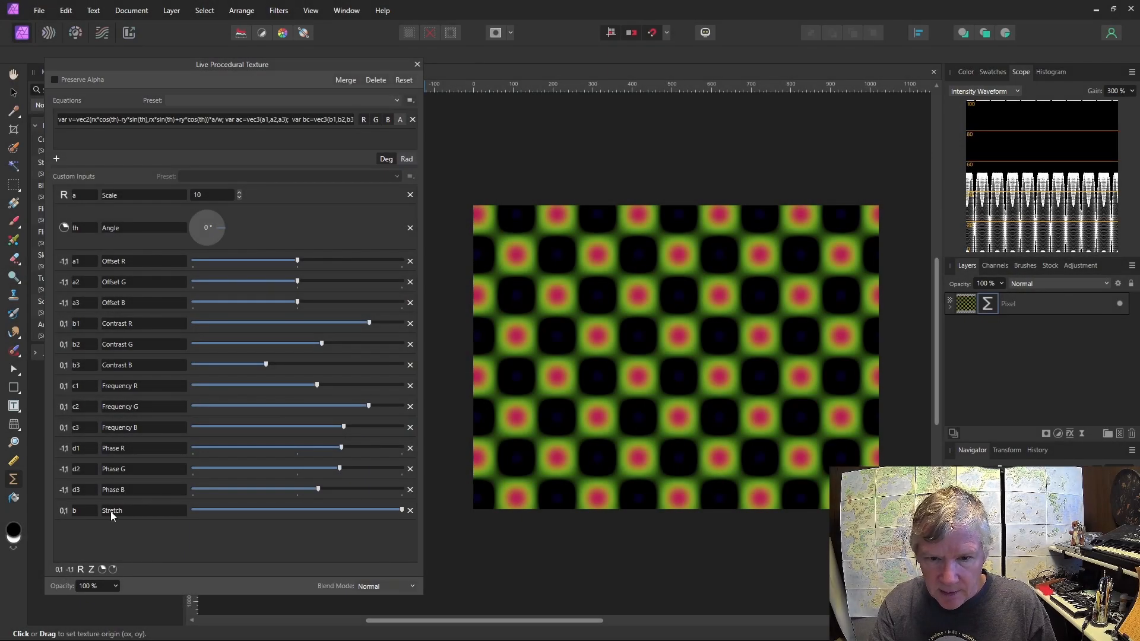
- Set the Stretch input to about 0.15 and the Angle to 315°
{"action": "left_click_drag", "start_coordinate": [401, 510], "coordinate": [178, 521]}
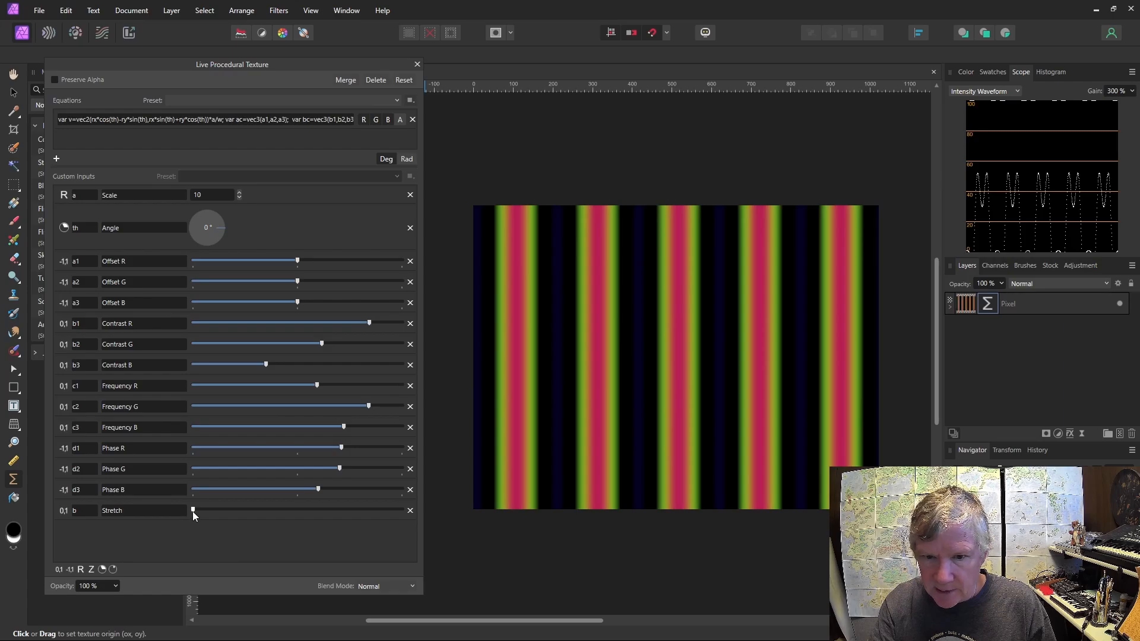
{"action": "left_click_drag", "start_coordinate": [193, 511], "coordinate": [226, 514]}
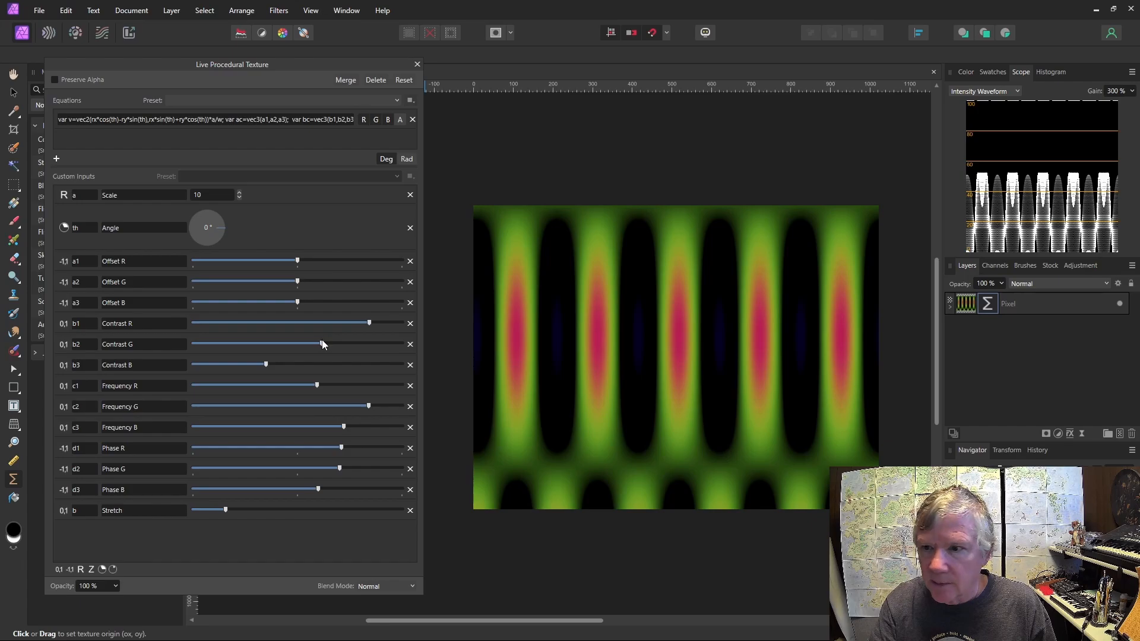
{"action": "left_click_drag", "start_coordinate": [222, 229], "coordinate": [218, 241]}
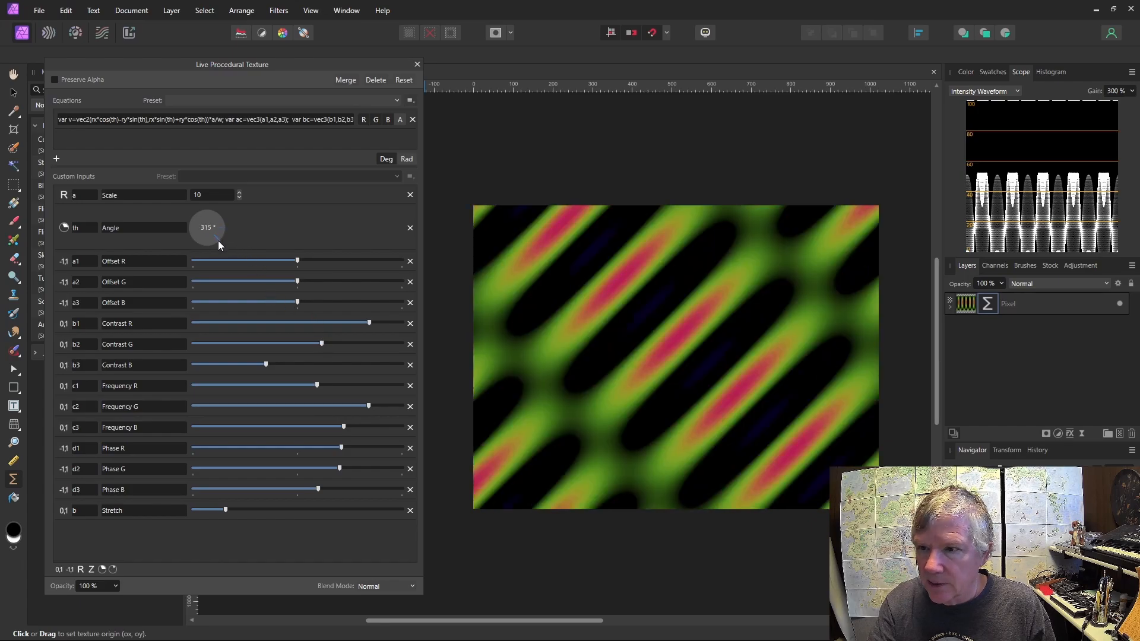
- Reposition the texture origin on the canvas and set Scale to 2, Angle to 0° and Stretch to 0
{"action": "left_click_drag", "start_coordinate": [720, 478], "coordinate": [750, 422]}
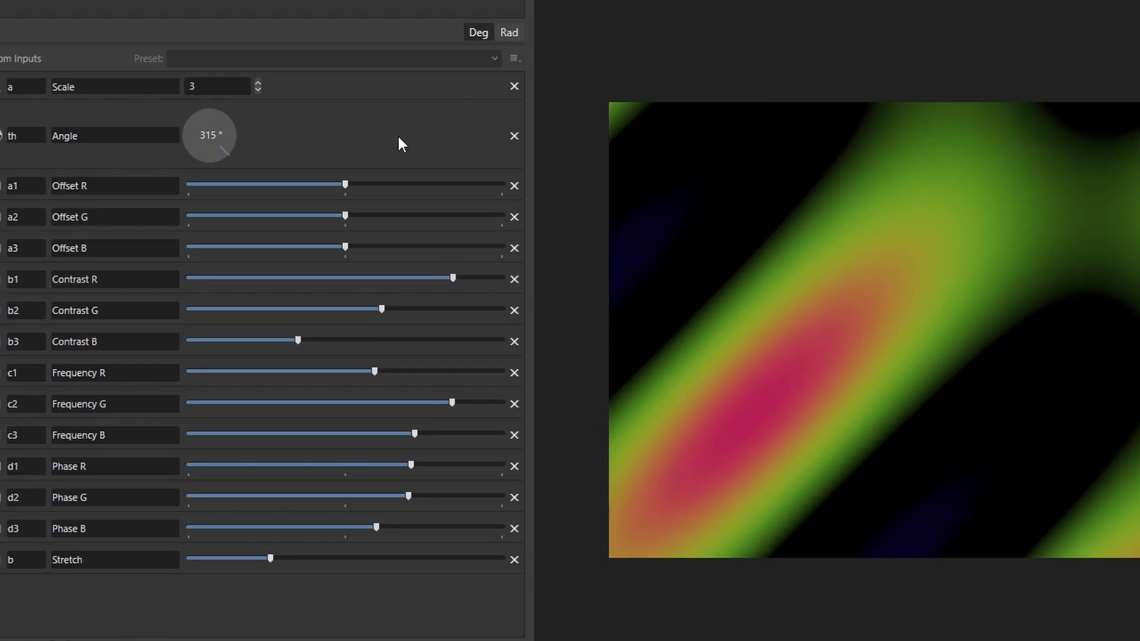
{"action": "left_click_drag", "start_coordinate": [270, 558], "coordinate": [114, 560]}
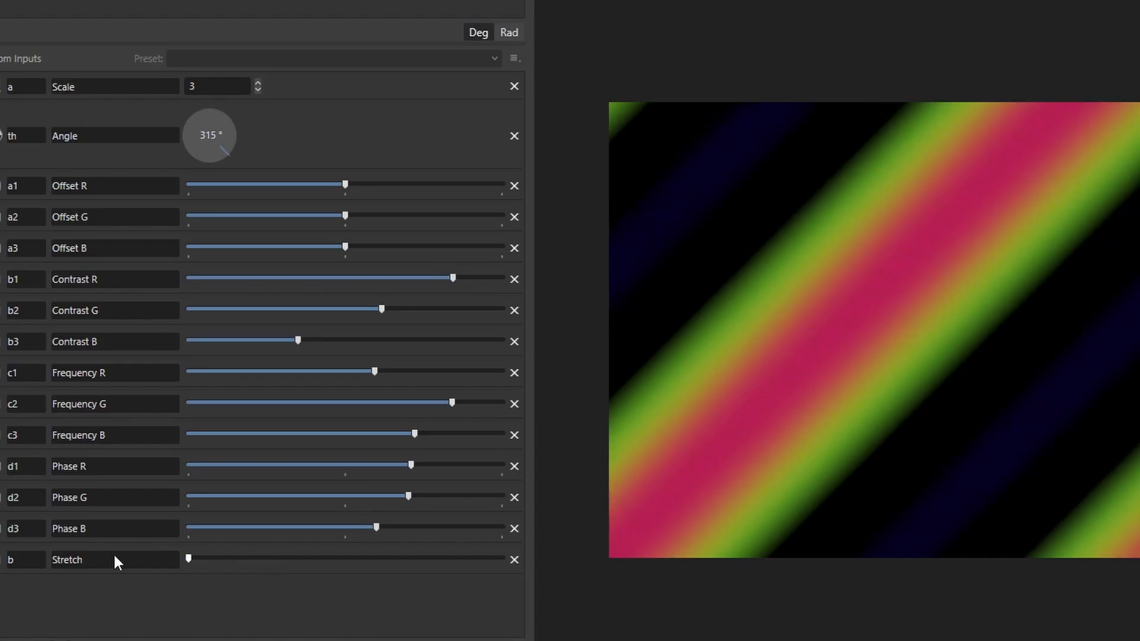
{"action": "left_click_drag", "start_coordinate": [230, 151], "coordinate": [251, 126]}
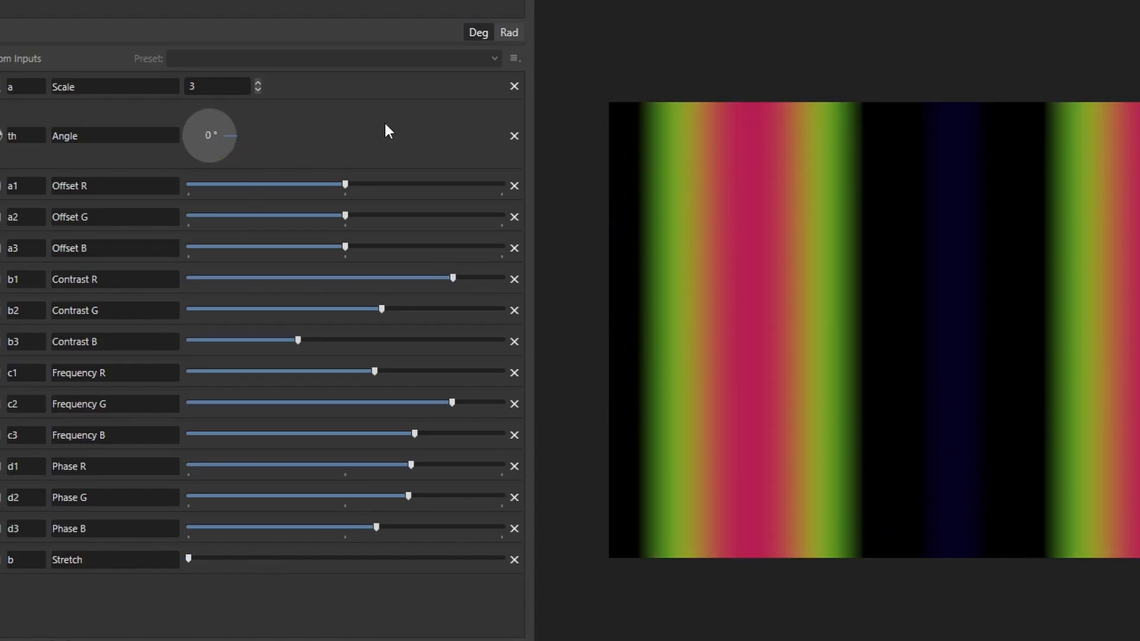
{"action": "left_click", "coordinate": [258, 89]}
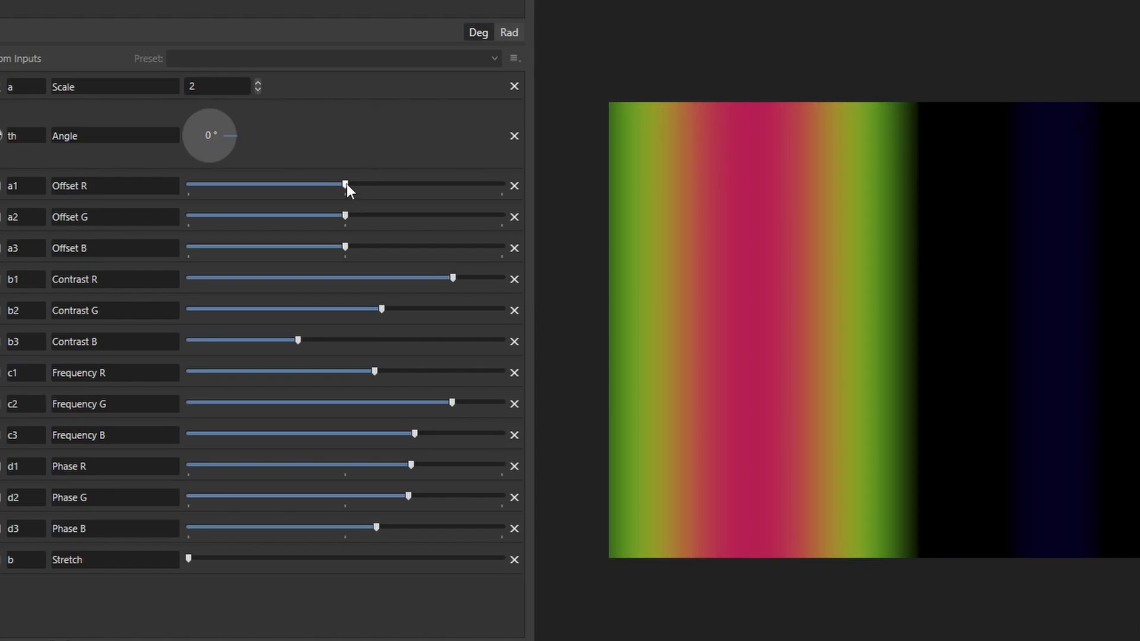
- Raise Offset R, G and B to about 0.47 and set Contrast R, G and B to about 0.5
{"action": "left_click_drag", "start_coordinate": [347, 185], "coordinate": [433, 186]}
{"action": "left_click_drag", "start_coordinate": [347, 217], "coordinate": [421, 216]}
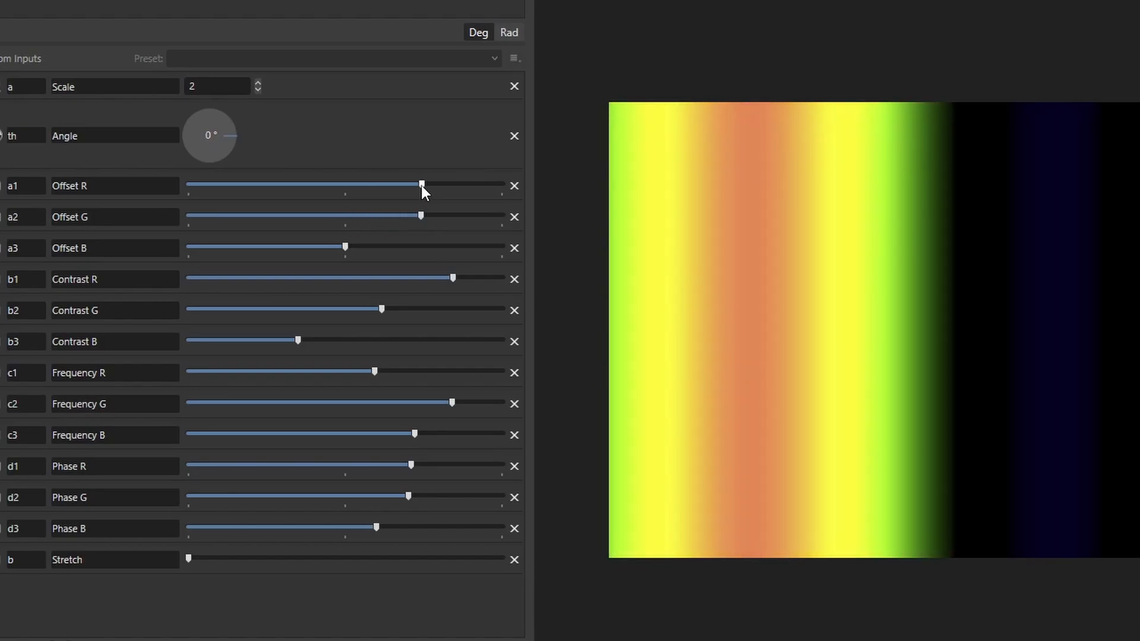
{"action": "left_click_drag", "start_coordinate": [353, 245], "coordinate": [419, 247]}
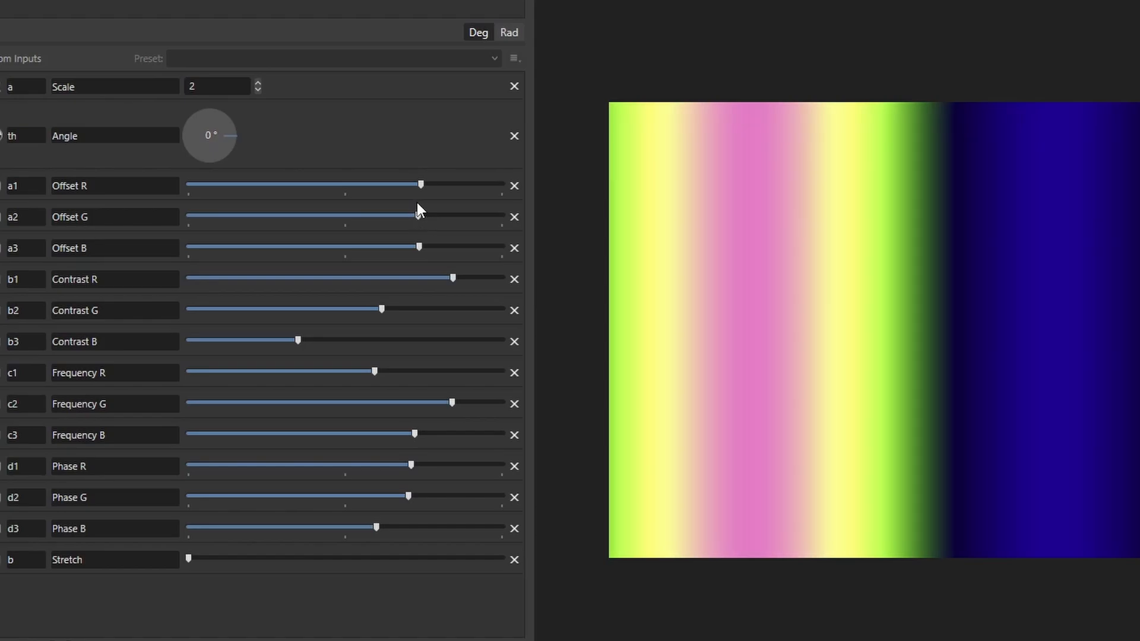
{"action": "left_click_drag", "start_coordinate": [420, 186], "coordinate": [417, 185]}
{"action": "left_click_drag", "start_coordinate": [453, 279], "coordinate": [344, 310]}
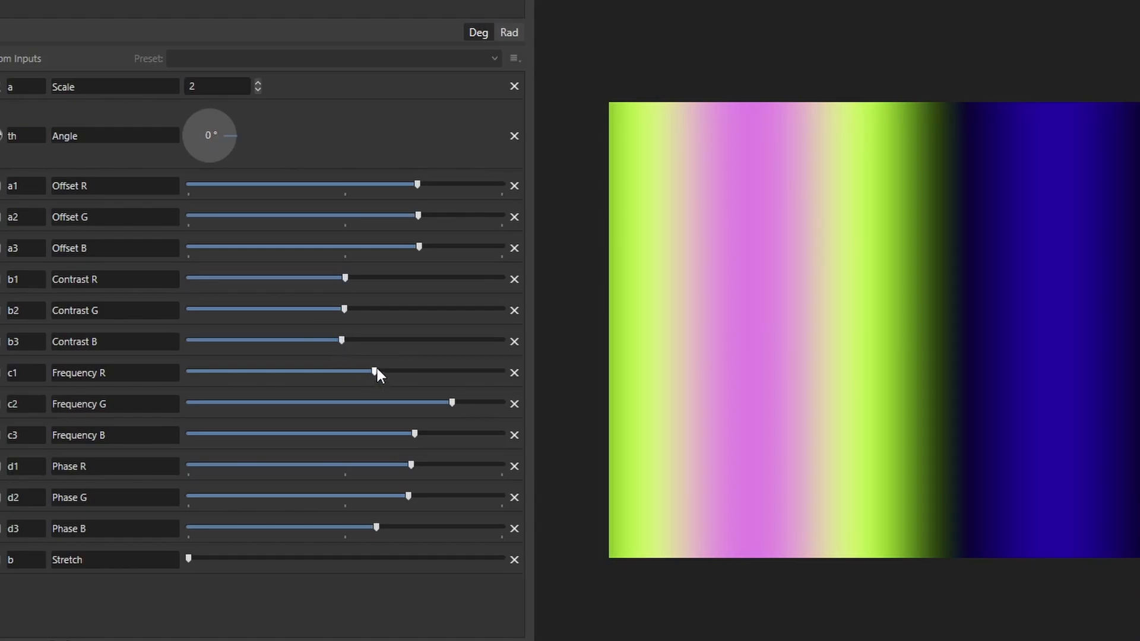
- Set all three RGB frequencies to 1, and Phase R, G and B to about 0, 0.28 and 0.66
{"action": "left_click_drag", "start_coordinate": [375, 373], "coordinate": [503, 373]}
{"action": "left_click_drag", "start_coordinate": [453, 403], "coordinate": [528, 408]}
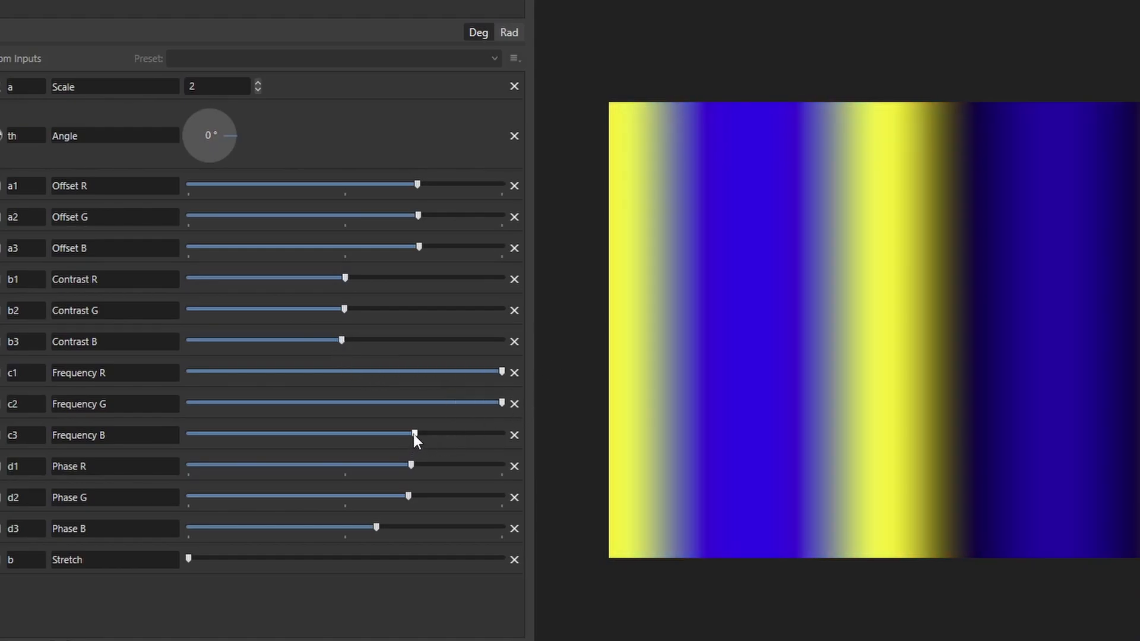
{"action": "left_click_drag", "start_coordinate": [423, 433], "coordinate": [537, 432]}
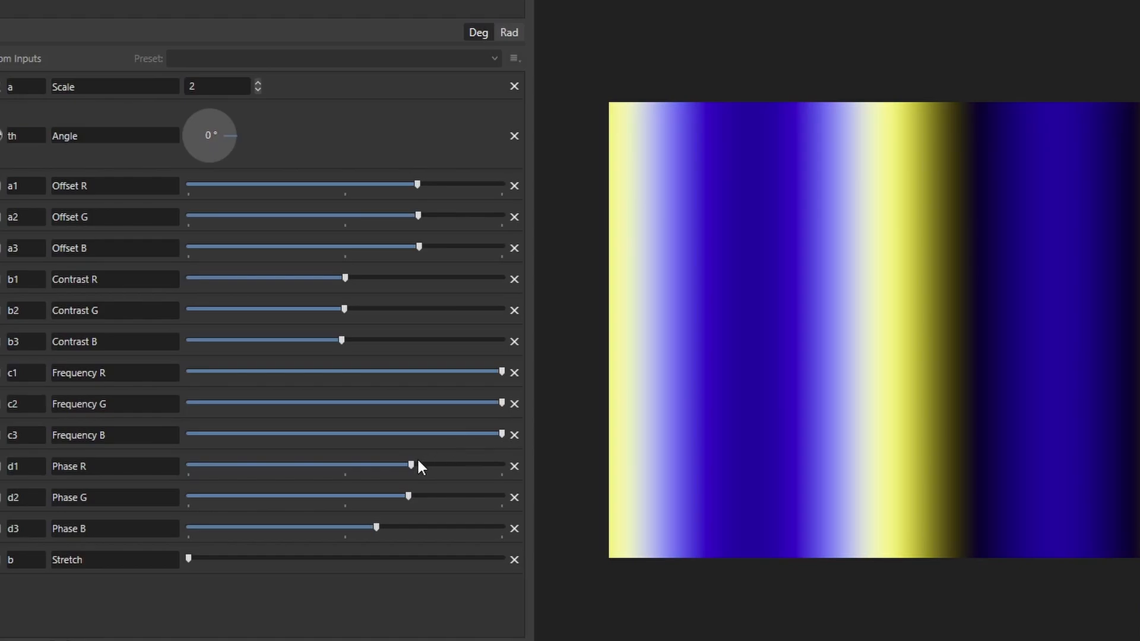
{"action": "left_click_drag", "start_coordinate": [412, 465], "coordinate": [349, 469]}
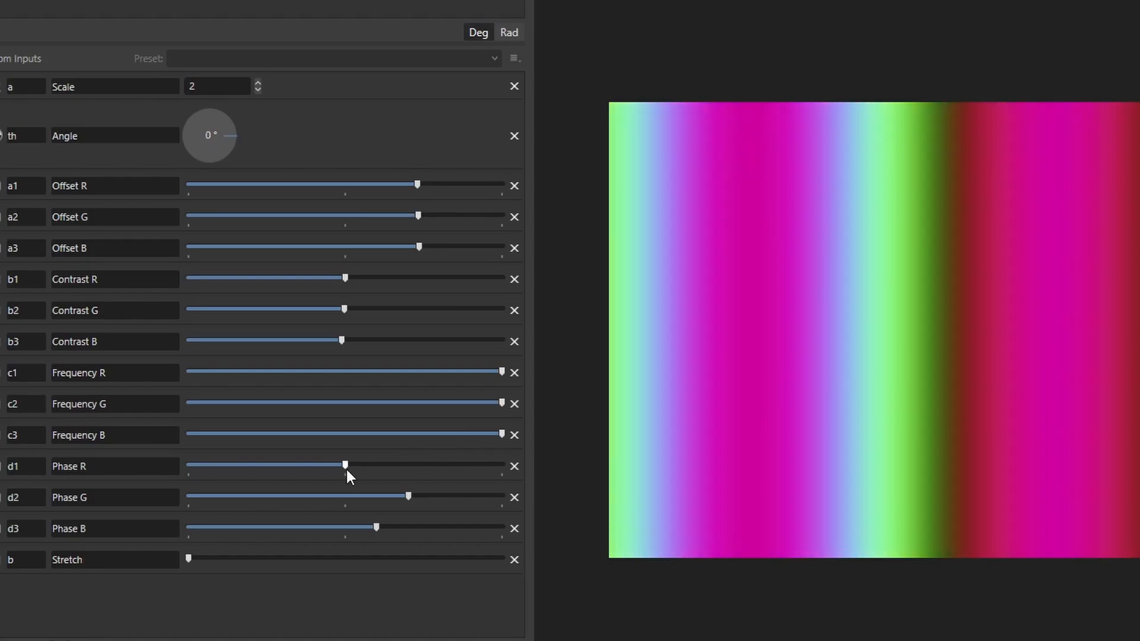
{"action": "left_click_drag", "start_coordinate": [407, 494], "coordinate": [458, 529]}
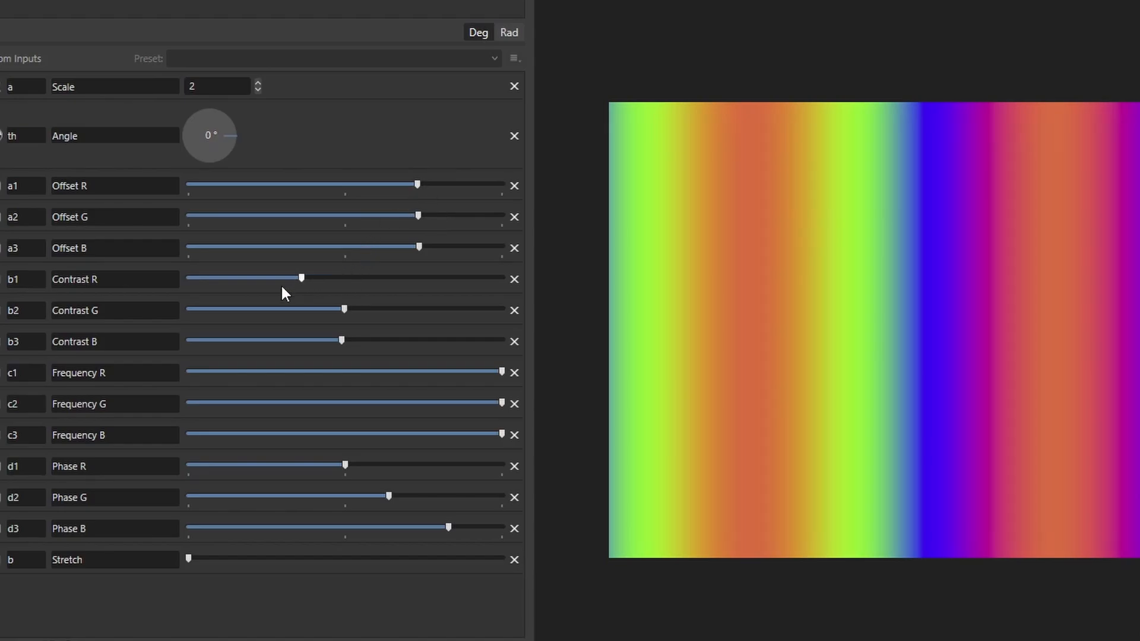
- Lower Contrast R, G and B to about 0.23, and reduce Offset R to about 0.23 and Offset G to about 0.28
{"action": "left_click_drag", "start_coordinate": [282, 288], "coordinate": [262, 290]}
{"action": "left_click_drag", "start_coordinate": [335, 310], "coordinate": [262, 309]}
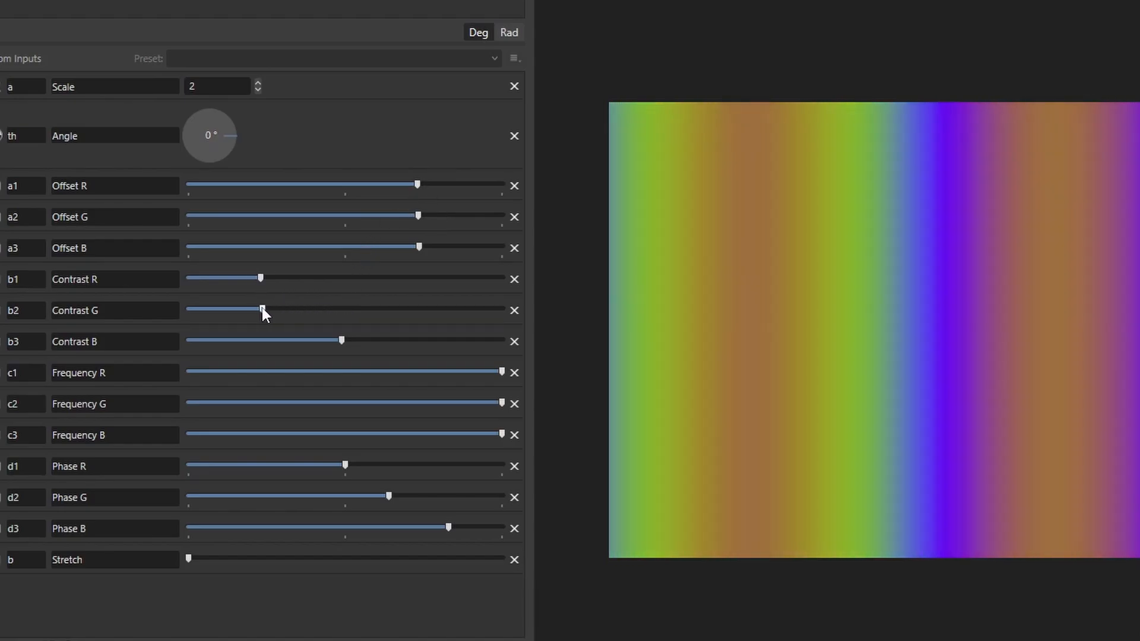
{"action": "left_click_drag", "start_coordinate": [337, 346], "coordinate": [288, 347]}
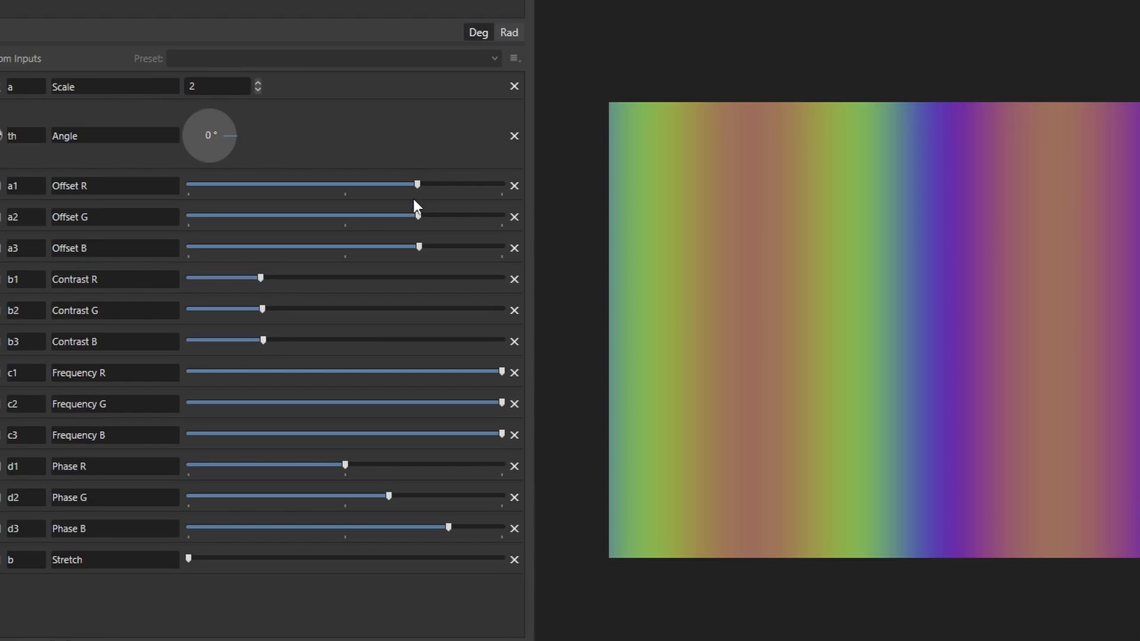
{"action": "left_click_drag", "start_coordinate": [417, 189], "coordinate": [361, 189]}
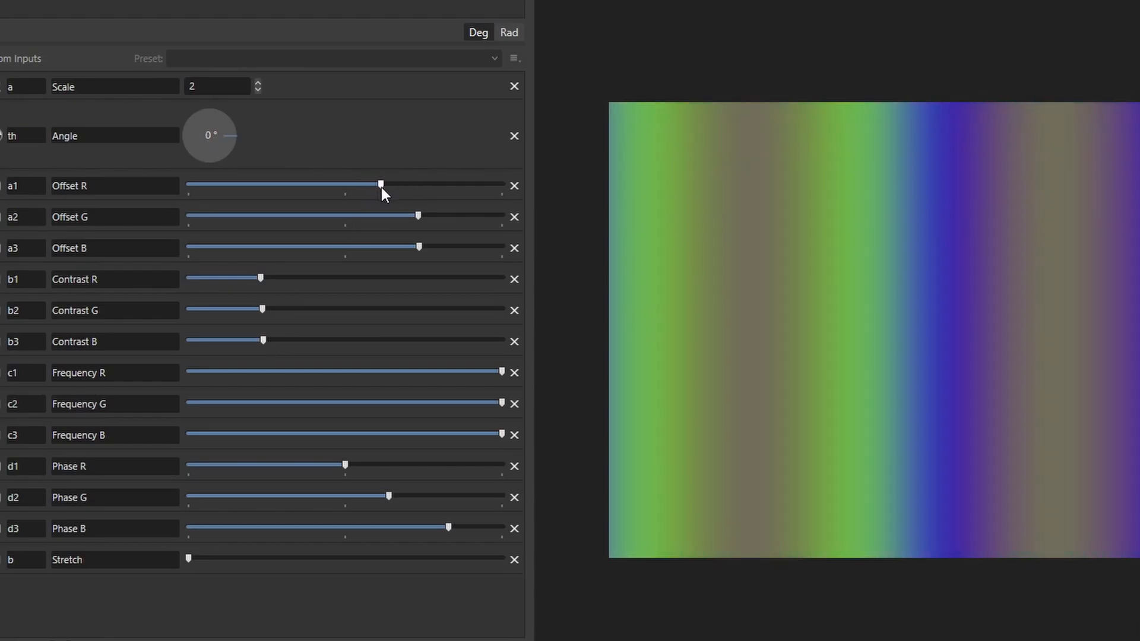
{"action": "left_click_drag", "start_coordinate": [421, 215], "coordinate": [390, 218]}
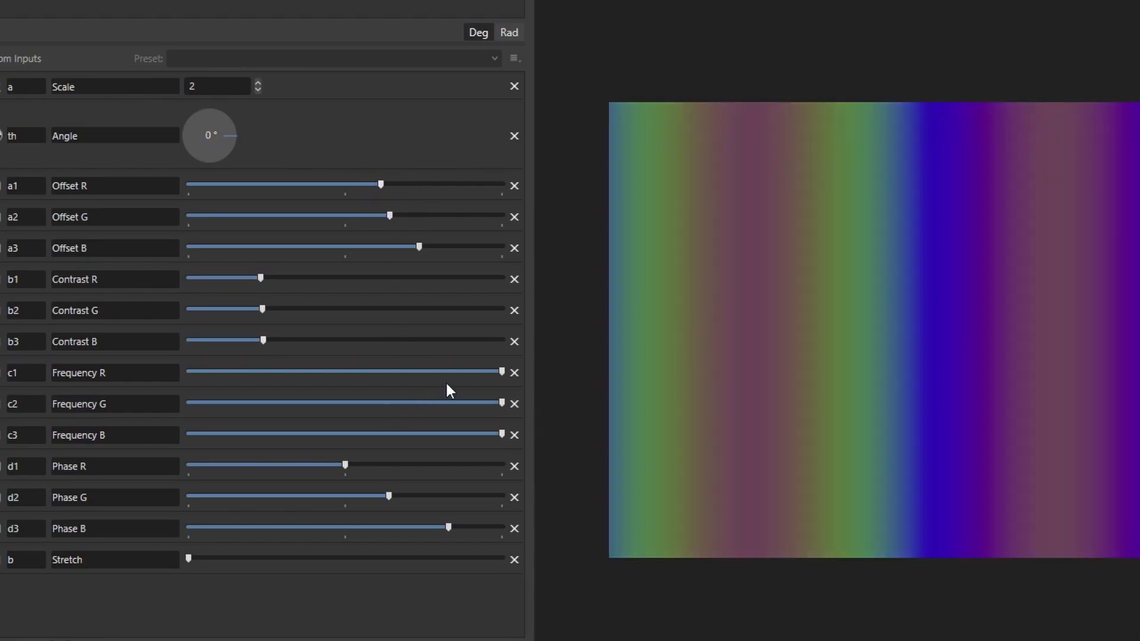
- Reduce Frequency R, G and B to about 0.47, 0.78 and 0.43
{"action": "left_click_drag", "start_coordinate": [500, 373], "coordinate": [336, 373]}
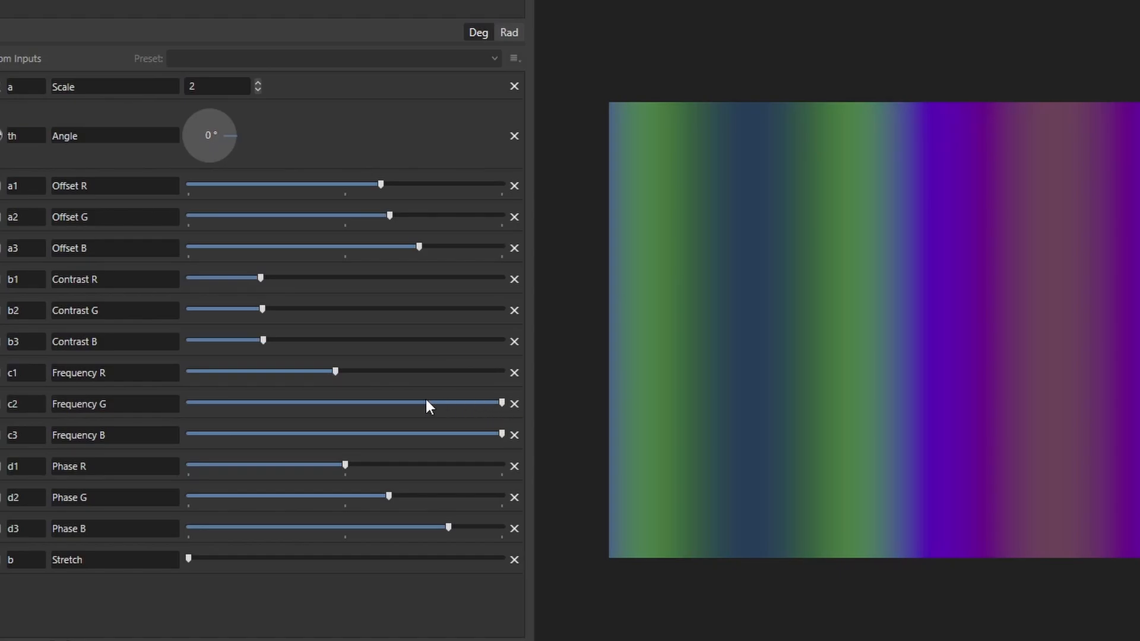
{"action": "left_click_drag", "start_coordinate": [502, 403], "coordinate": [432, 403]}
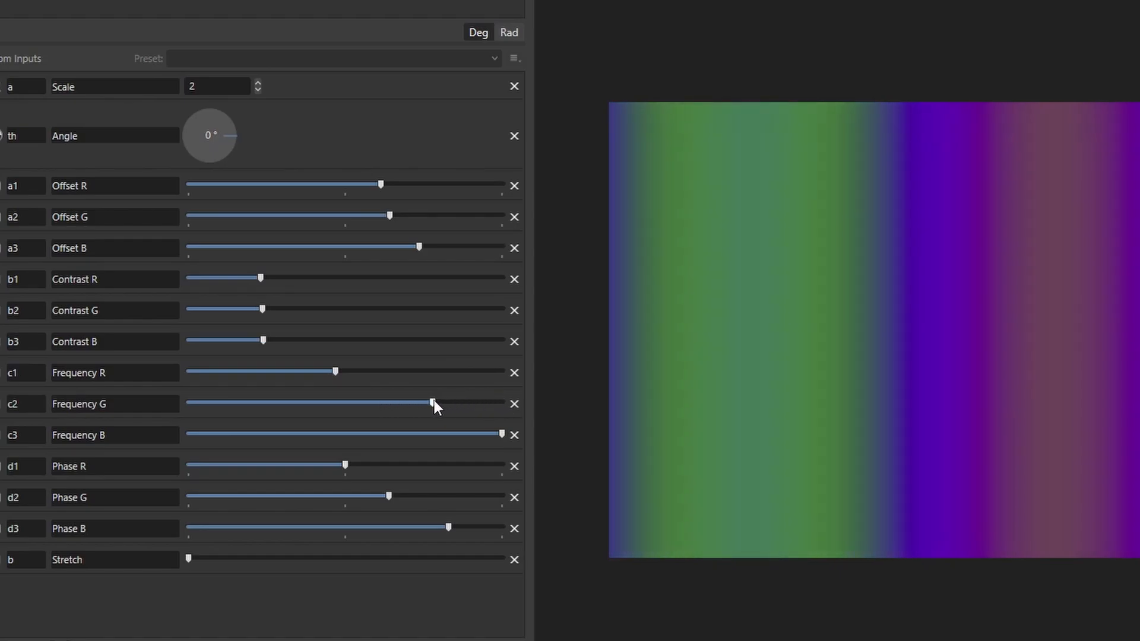
{"action": "left_click_drag", "start_coordinate": [502, 435], "coordinate": [323, 435]}
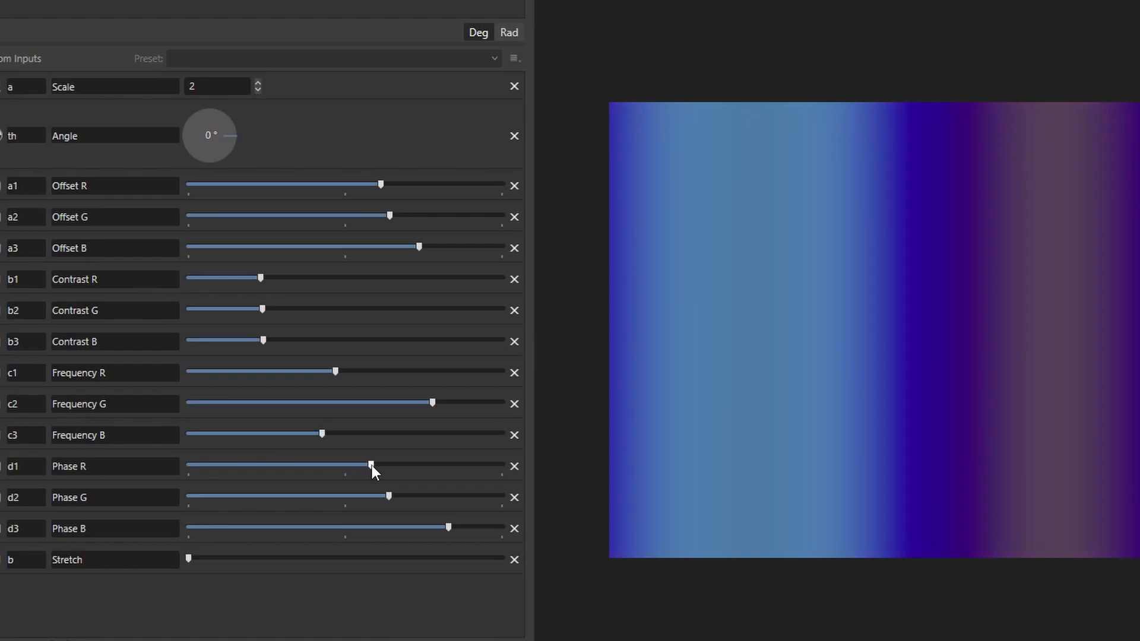
- Set Phase R to 0, Phase G to about 0.36 and Phase B to about -0.06
{"action": "left_click_drag", "start_coordinate": [371, 467], "coordinate": [347, 466]}
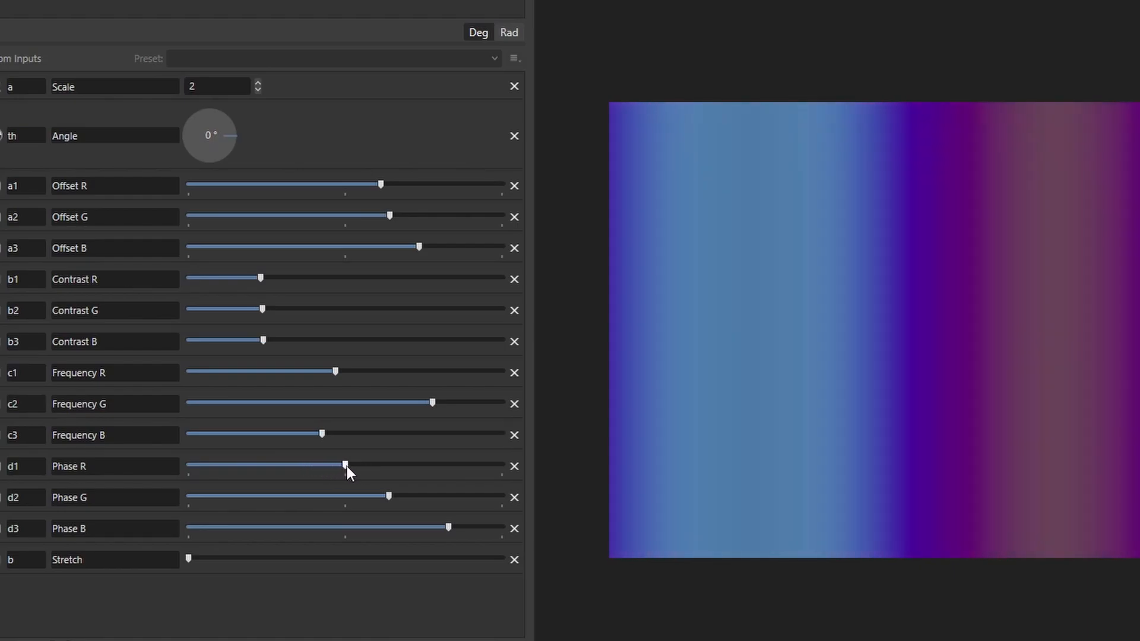
{"action": "mouse_move", "coordinate": [390, 496]}
{"action": "left_mouse_down"}
{"action": "mouse_move", "coordinate": [369, 497]}
{"action": "mouse_move", "coordinate": [402, 497]}
{"action": "left_mouse_up"}
{"action": "left_click_drag", "start_coordinate": [450, 526], "coordinate": [326, 527]}
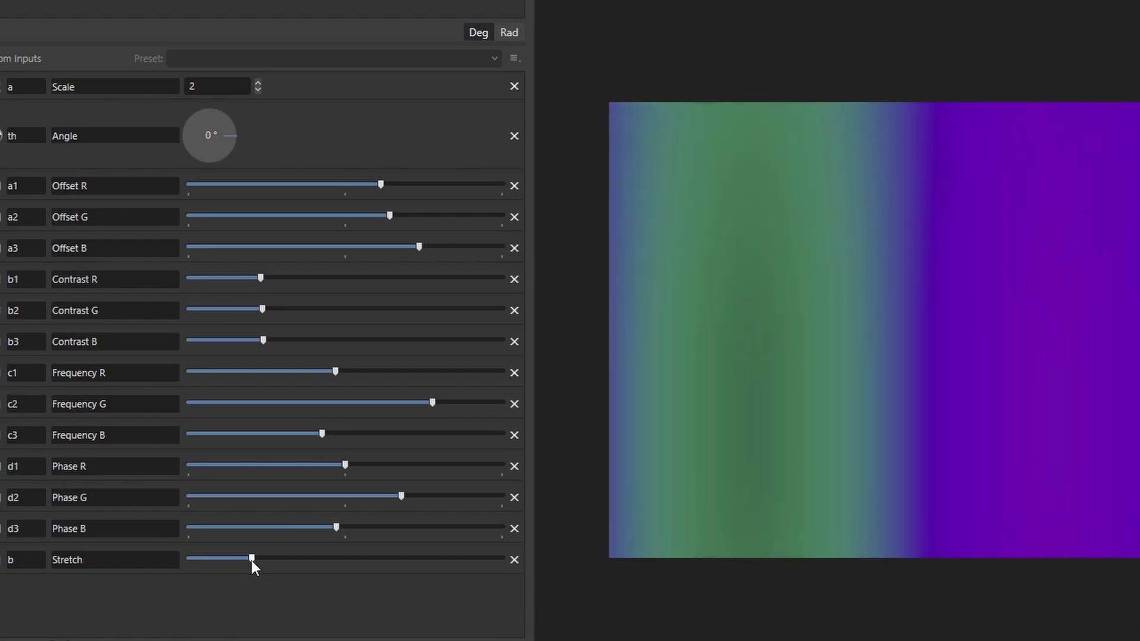
- Set Stretch to about 0.36 and Angle to 58°, and reposition the texture origin on the canvas
{"action": "left_click_drag", "start_coordinate": [251, 560], "coordinate": [316, 560]}
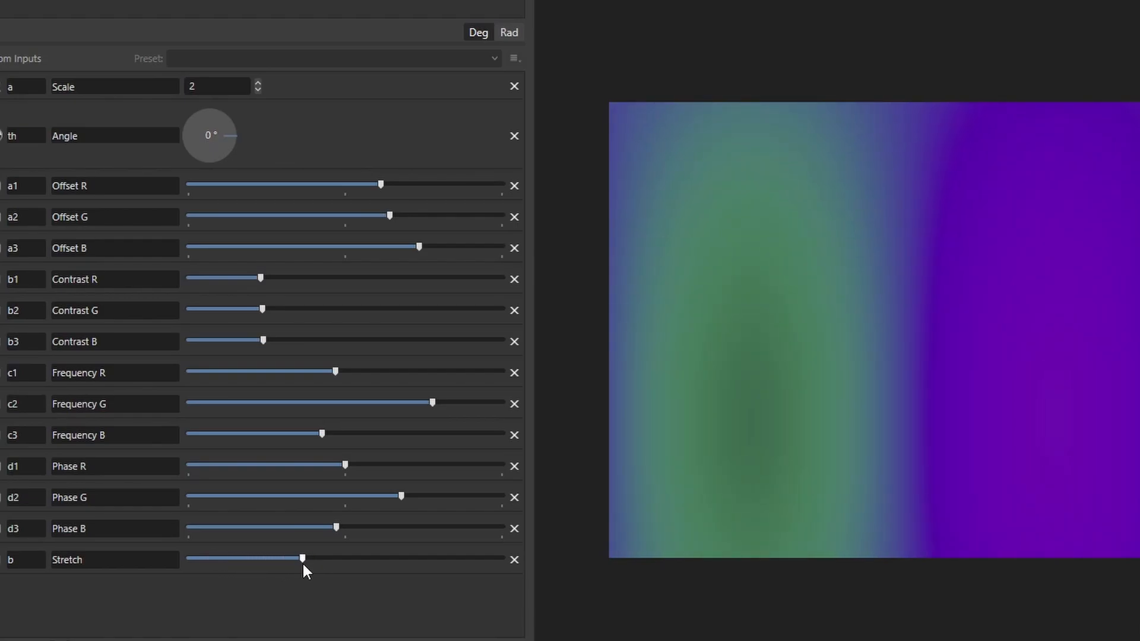
{"action": "left_click_drag", "start_coordinate": [801, 339], "coordinate": [731, 334]}
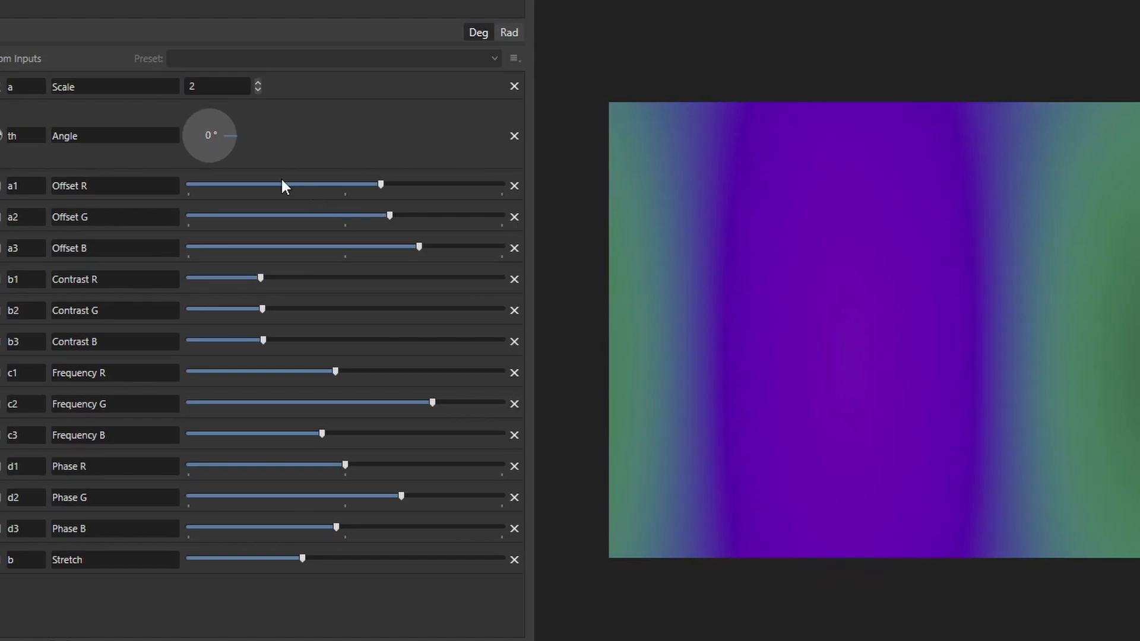
{"action": "left_click_drag", "start_coordinate": [241, 140], "coordinate": [227, 108]}
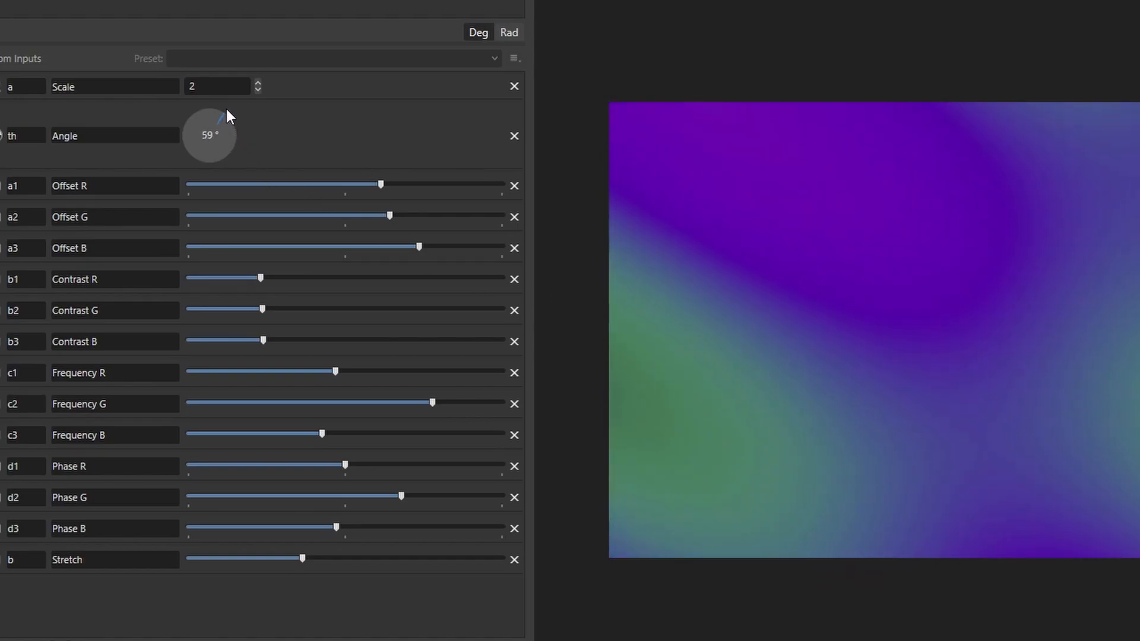
{"action": "left_click_drag", "start_coordinate": [679, 307], "coordinate": [935, 485]}
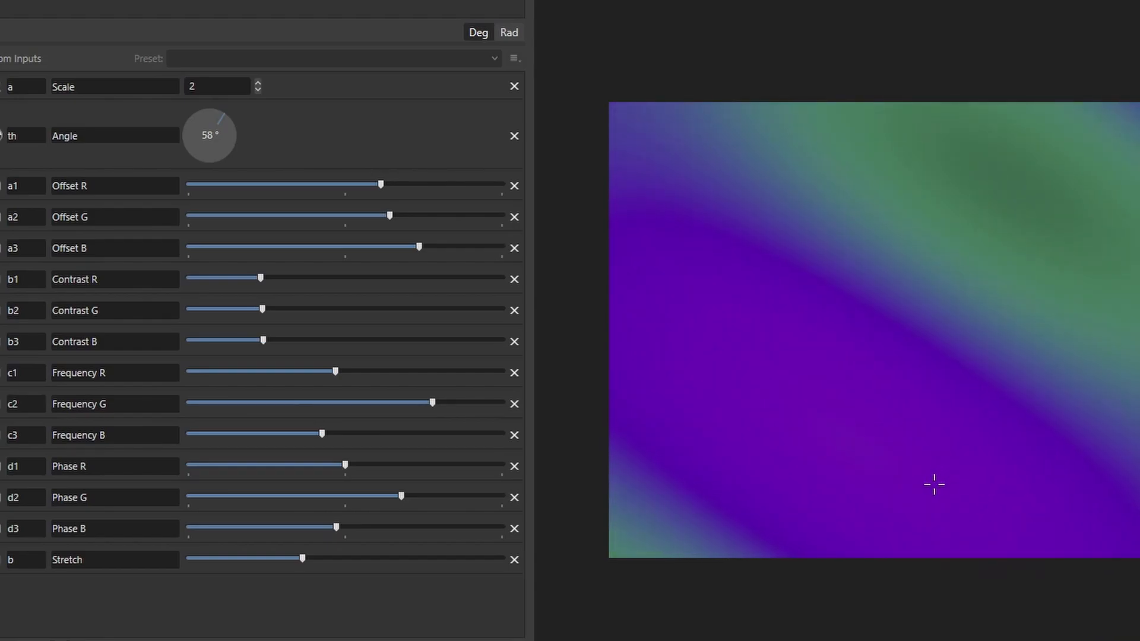